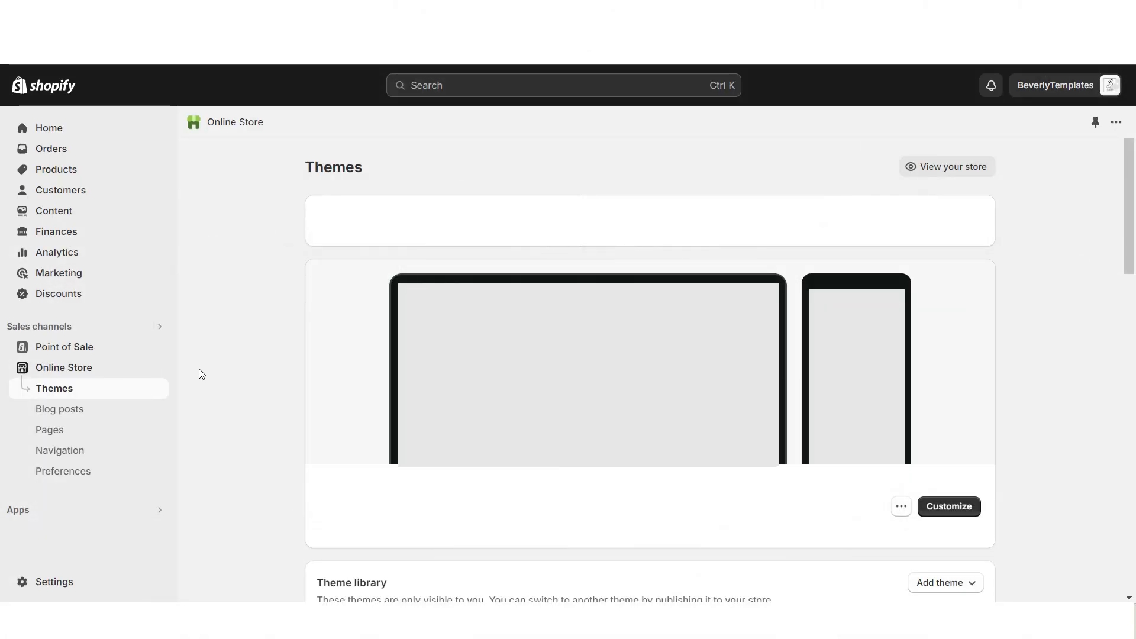
Scroll the Themes page down to the Popular free themes, such as Dawn, Spotlight and Refresh
left_click_drag(1128, 161, 1131, 427)
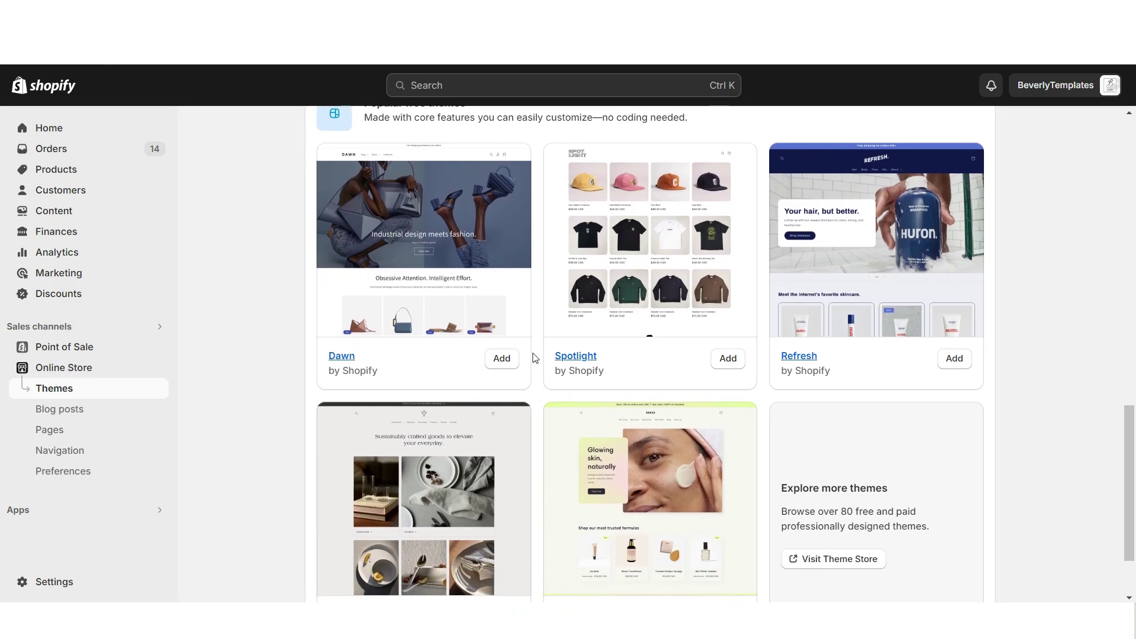
Add the free Dawn theme and open it in the editor, previewing at mobile size
left_click(513, 362)
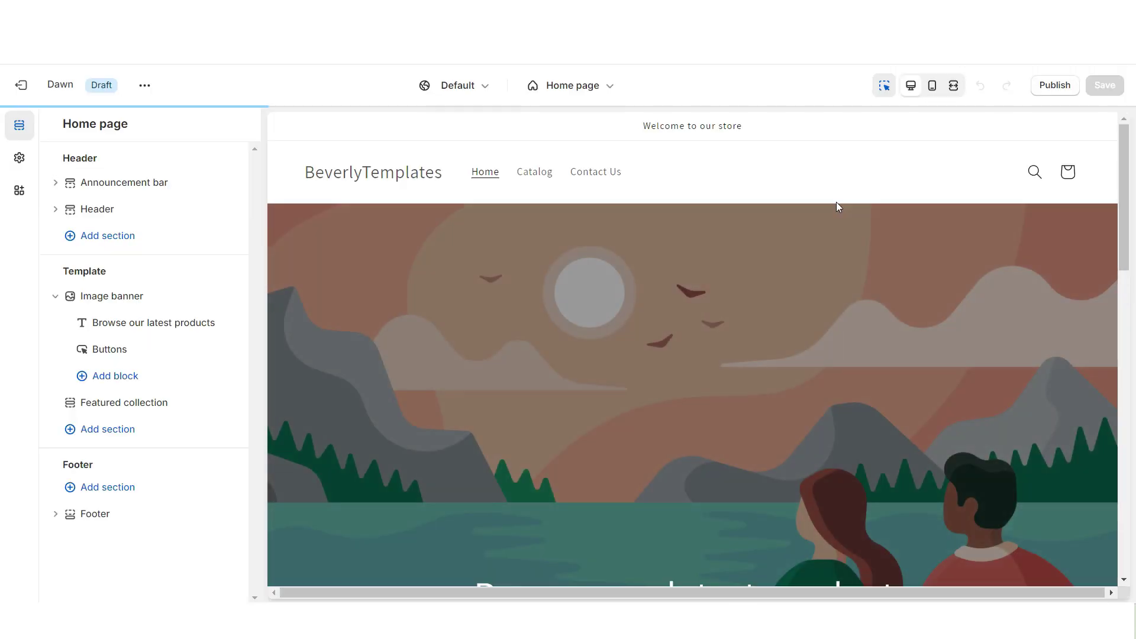
left_click(953, 86)
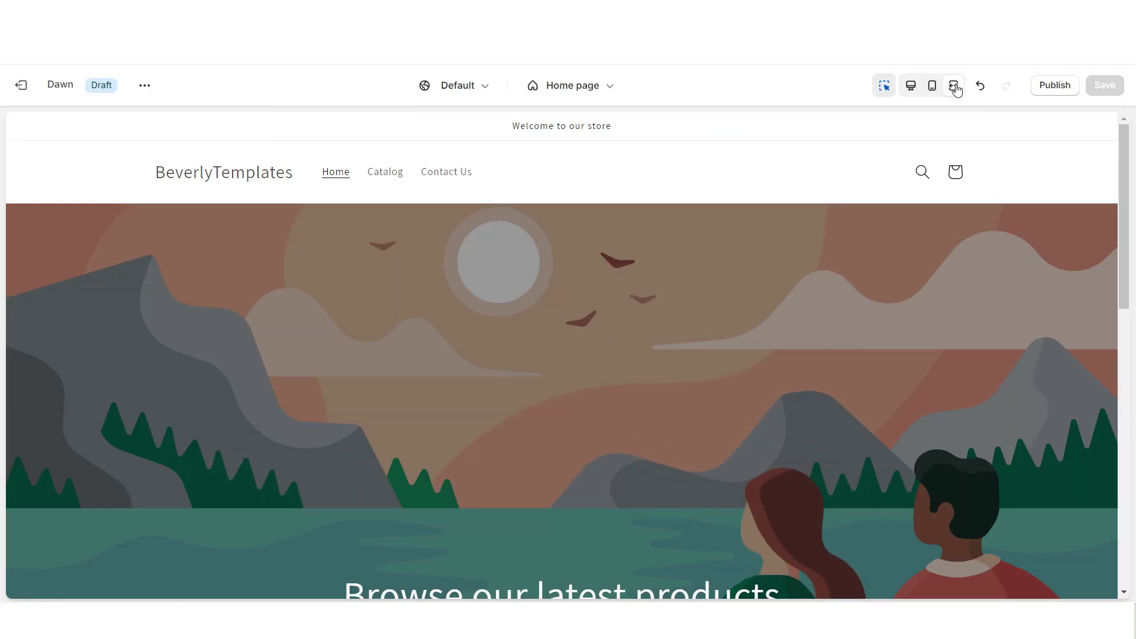
scroll(1123, 190, "down", 15)
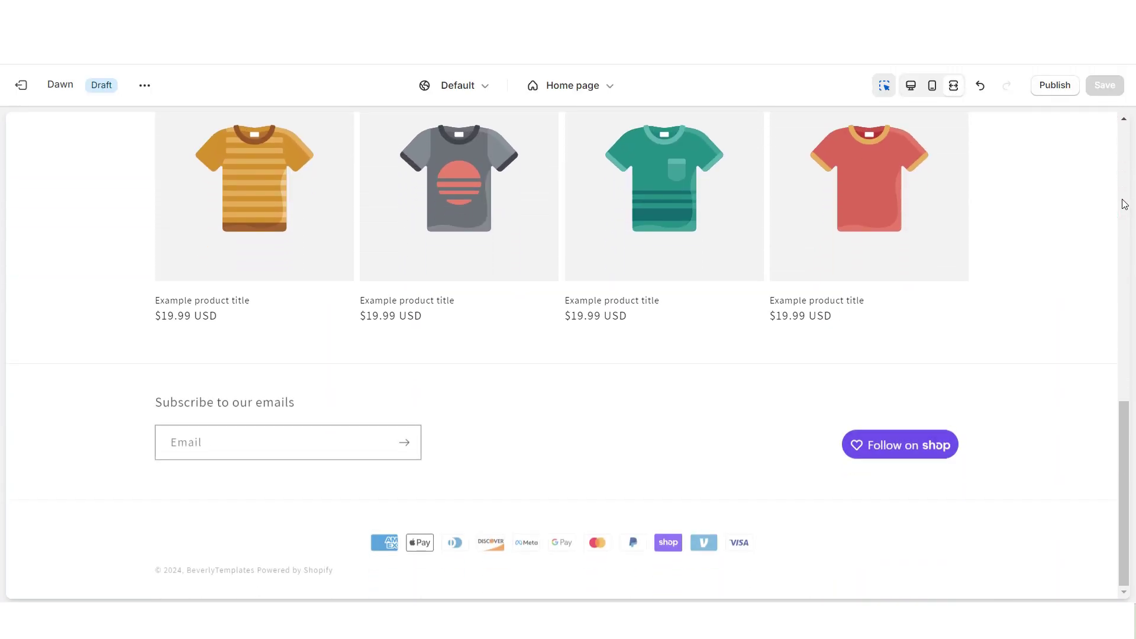
left_click(932, 85)
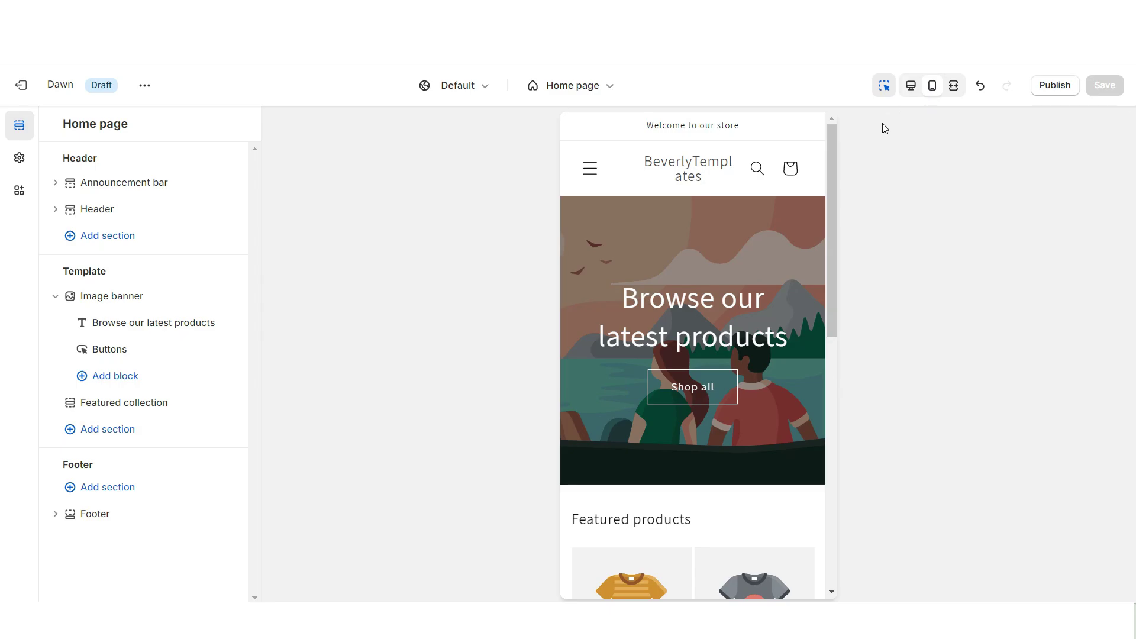
scroll(832, 171, "down", 10)
scroll(832, 171, "up", 10)
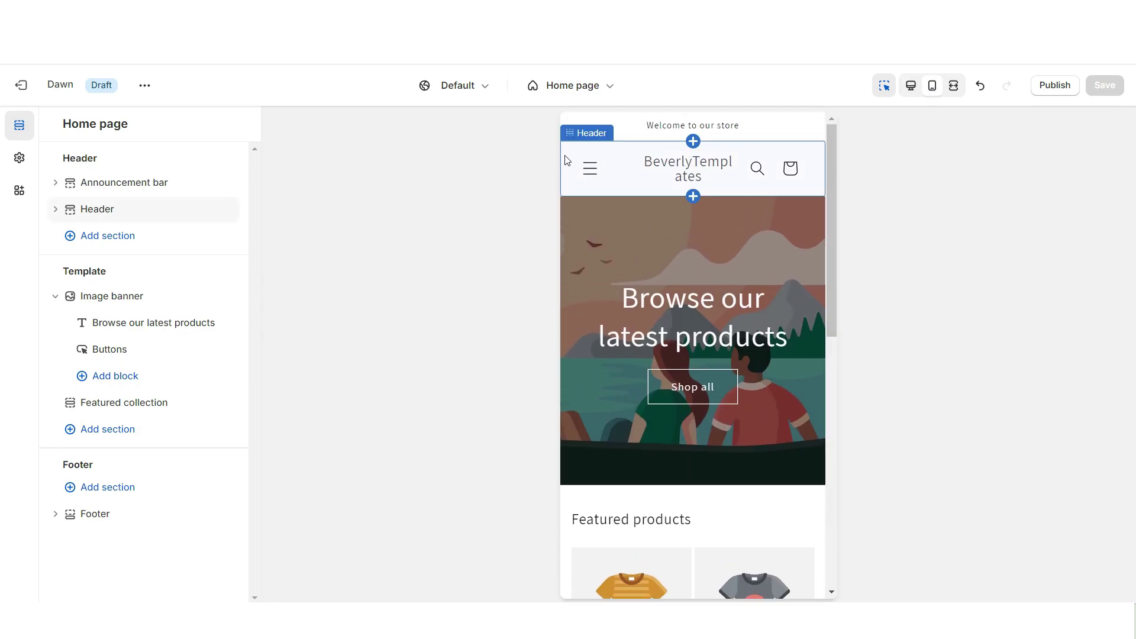
Set the header's desktop logo position to Top center
left_click(748, 192)
key("ctrl+z")
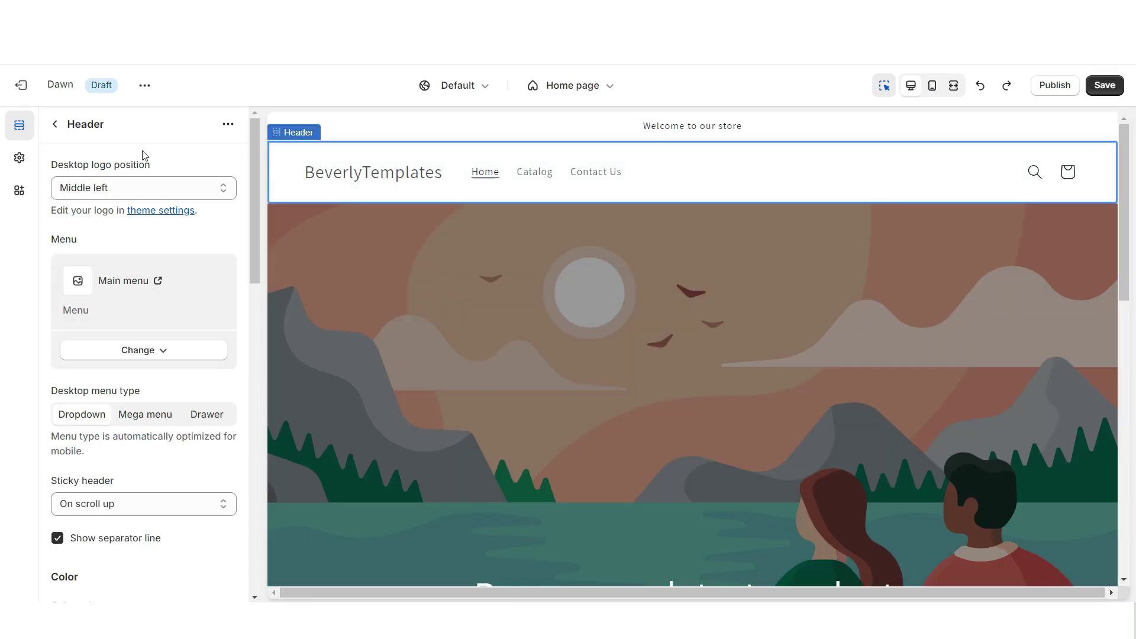
left_click(103, 178)
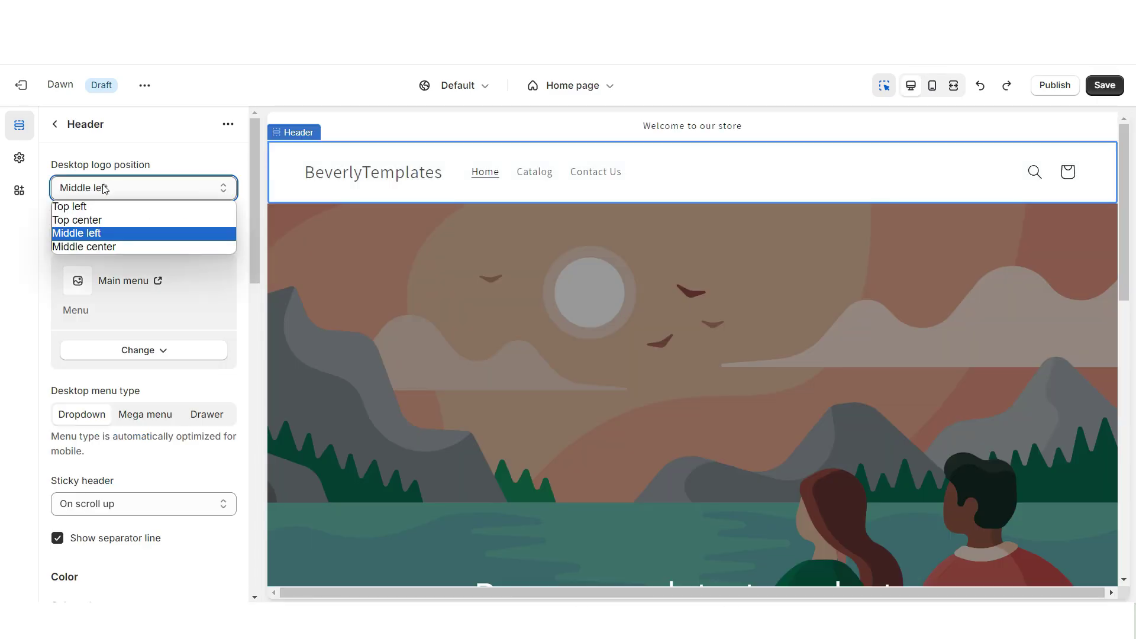
left_click(95, 222)
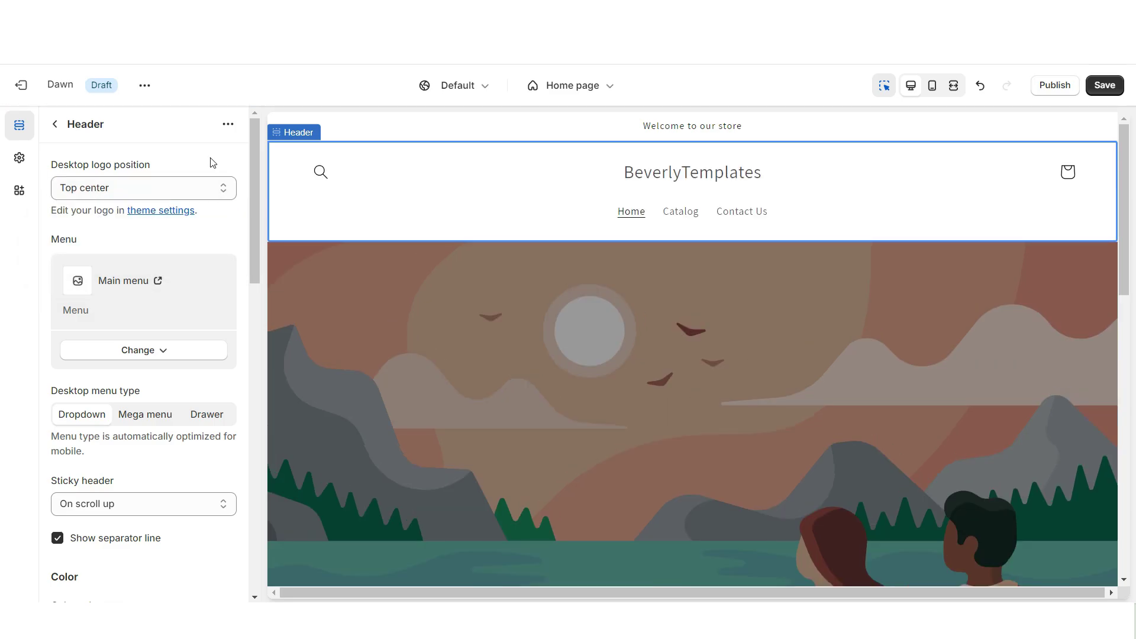
Set the header's sticky header option to None and save the theme
key("ctrl+shift+f")
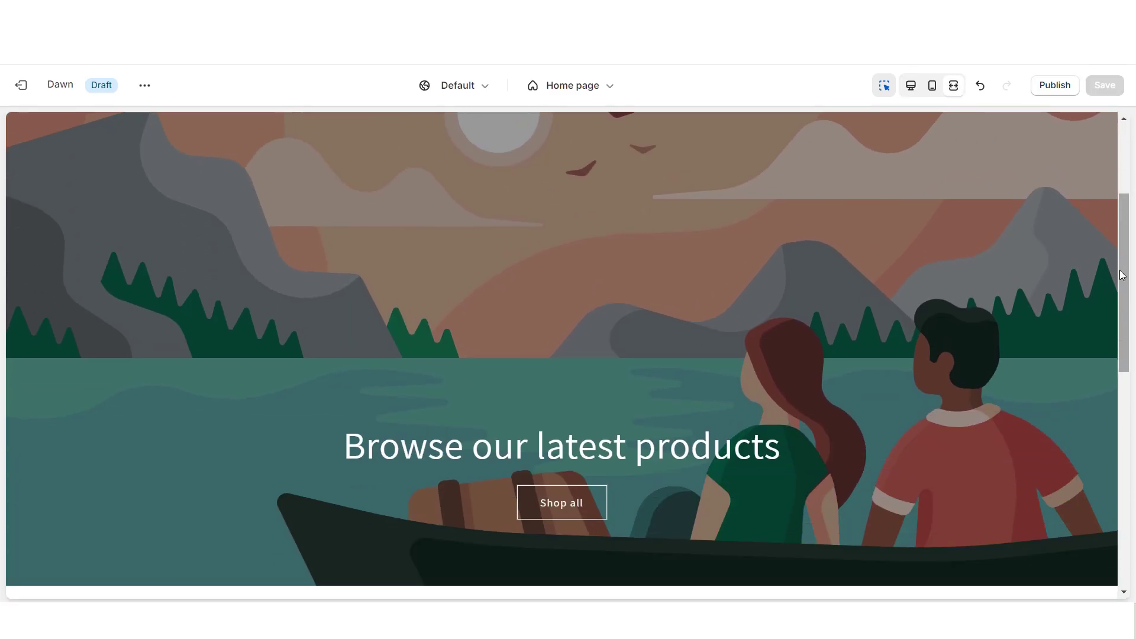
scroll(1123, 275, "down", 5)
scroll(1122, 276, "up", 1)
scroll(1123, 275, "up", 5)
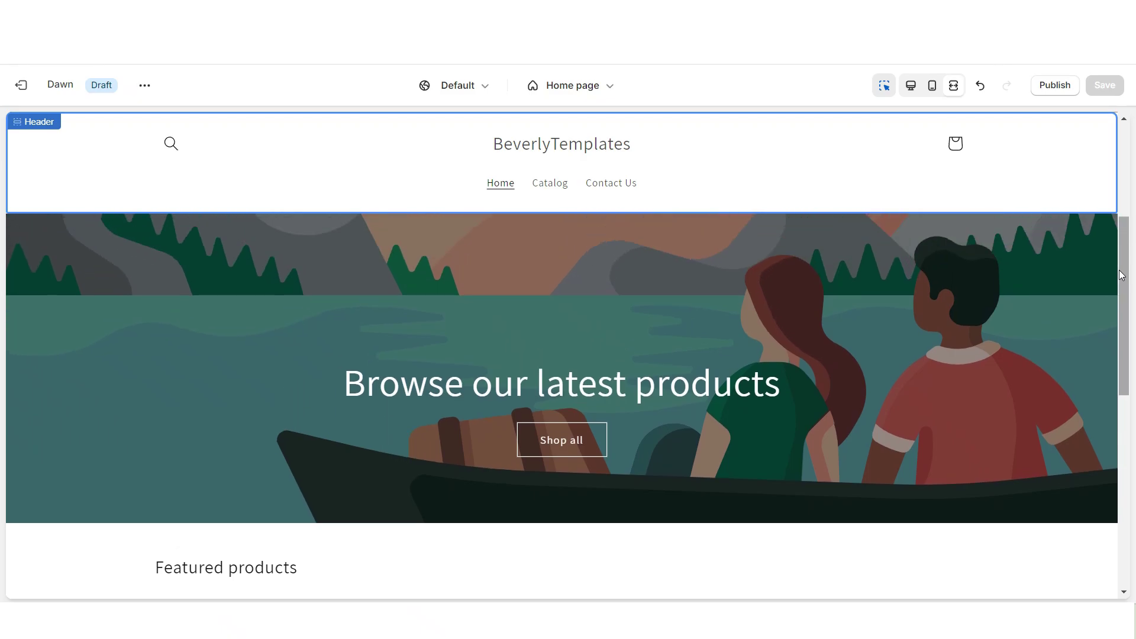
left_click(357, 194)
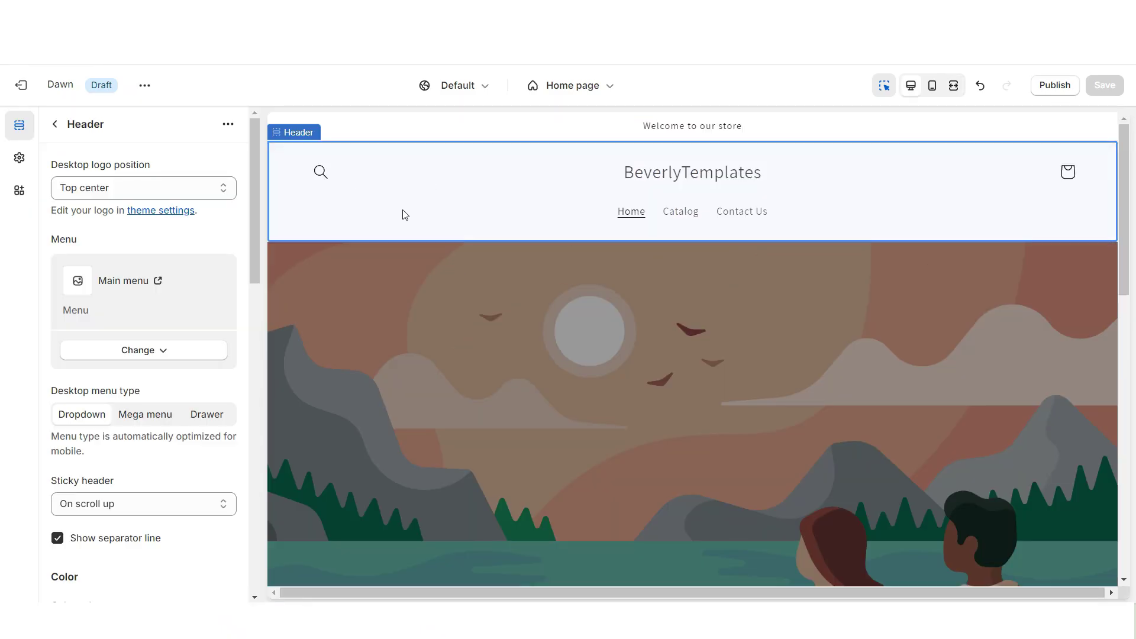
scroll(106, 352, "down", 4)
left_click(77, 281)
key("Up")
key("Return")
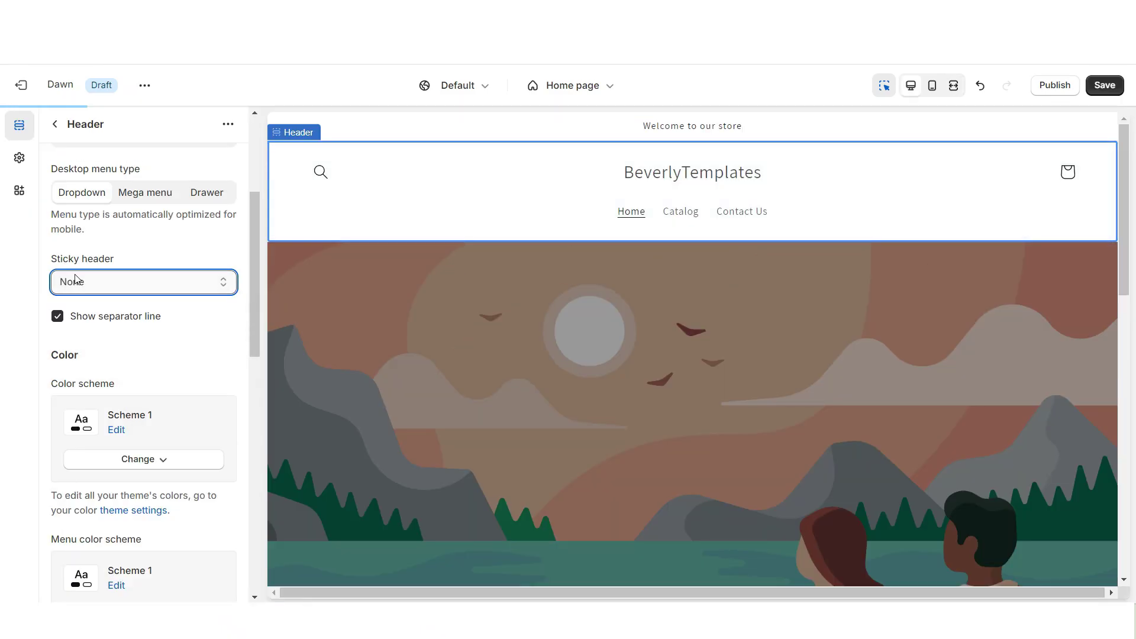
scroll(314, 325, "down", 5)
scroll(314, 326, "up", 5)
key("ctrl+s")
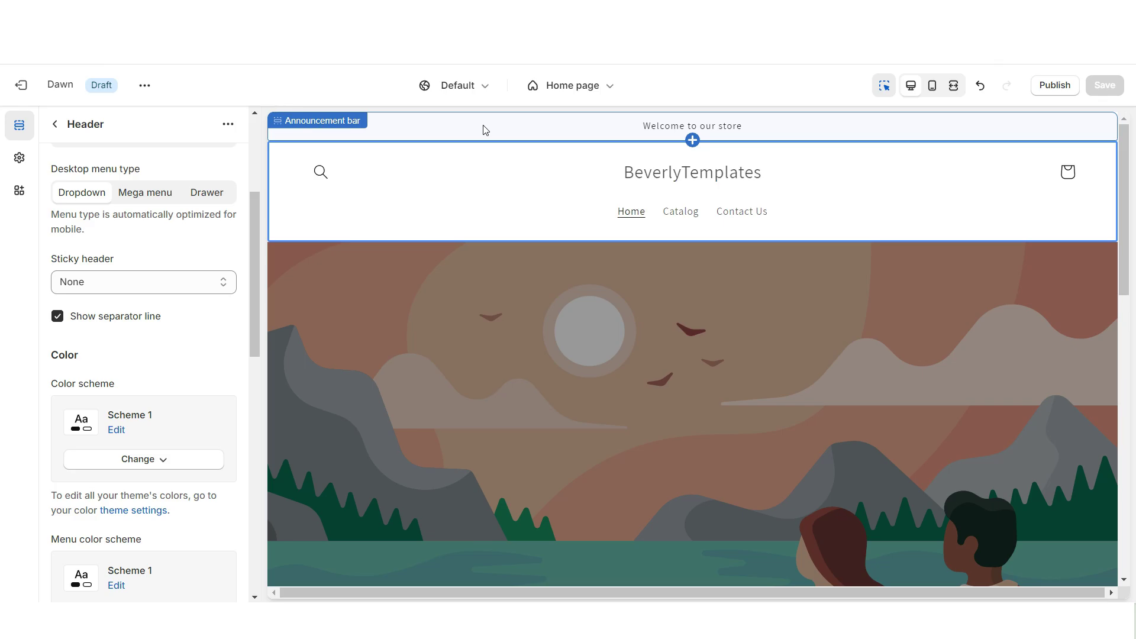
Enable social media icons on desktop in the announcement bar and save
left_click(485, 130)
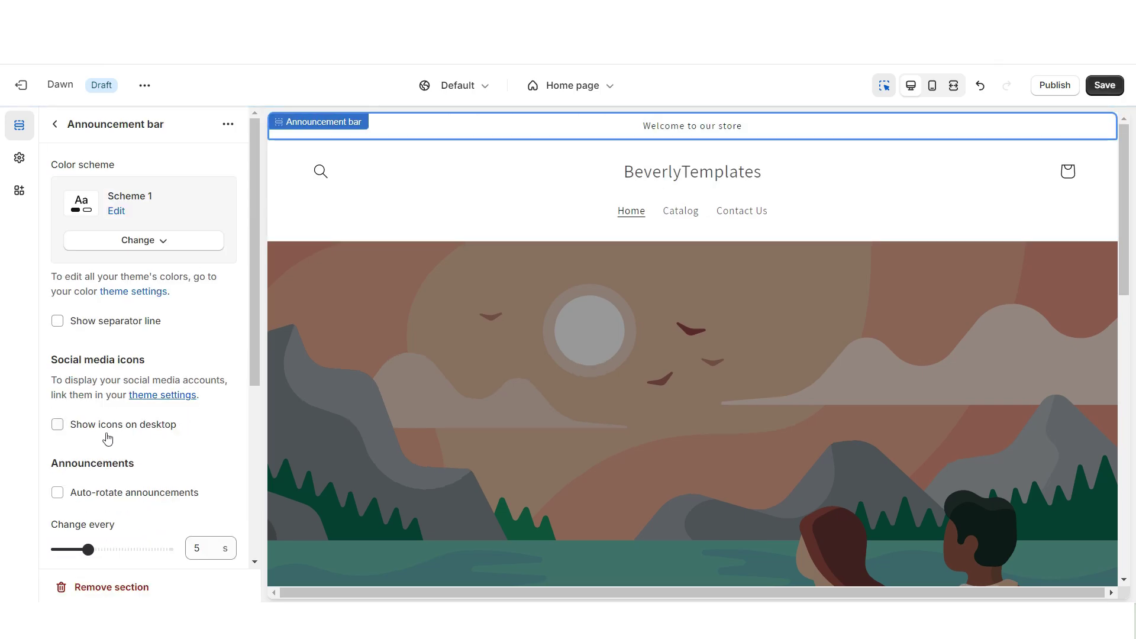
left_click(57, 424)
key("ctrl+s")
Review the social media account links in Theme settings
left_click(16, 163)
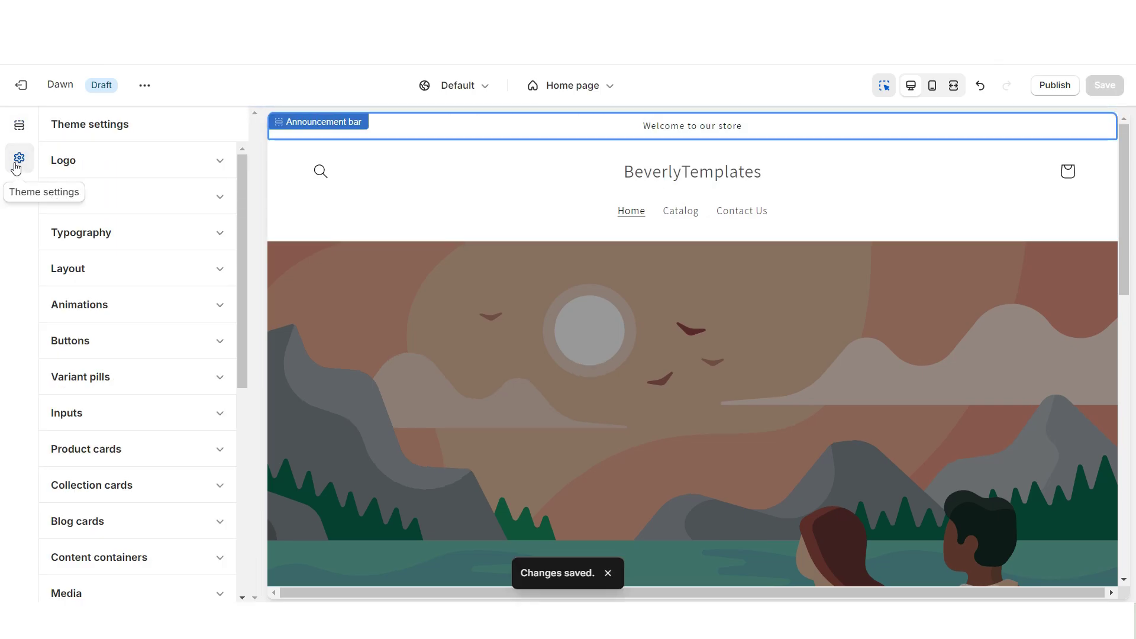
scroll(158, 330, "down", 6)
left_click(126, 373)
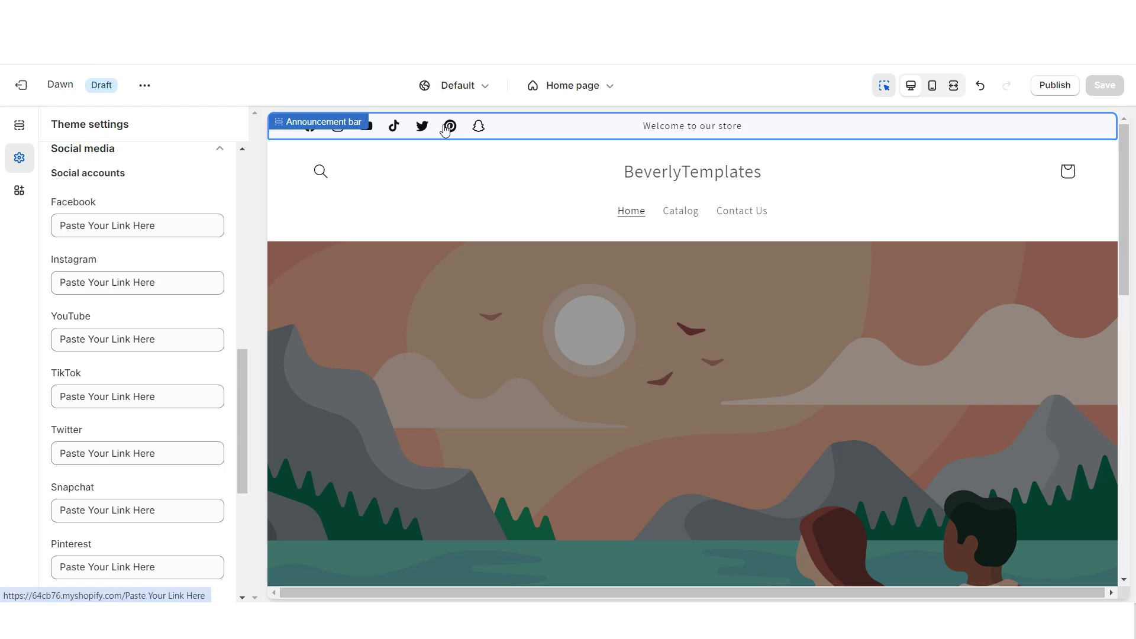
scroll(1007, 389, "down", 15)
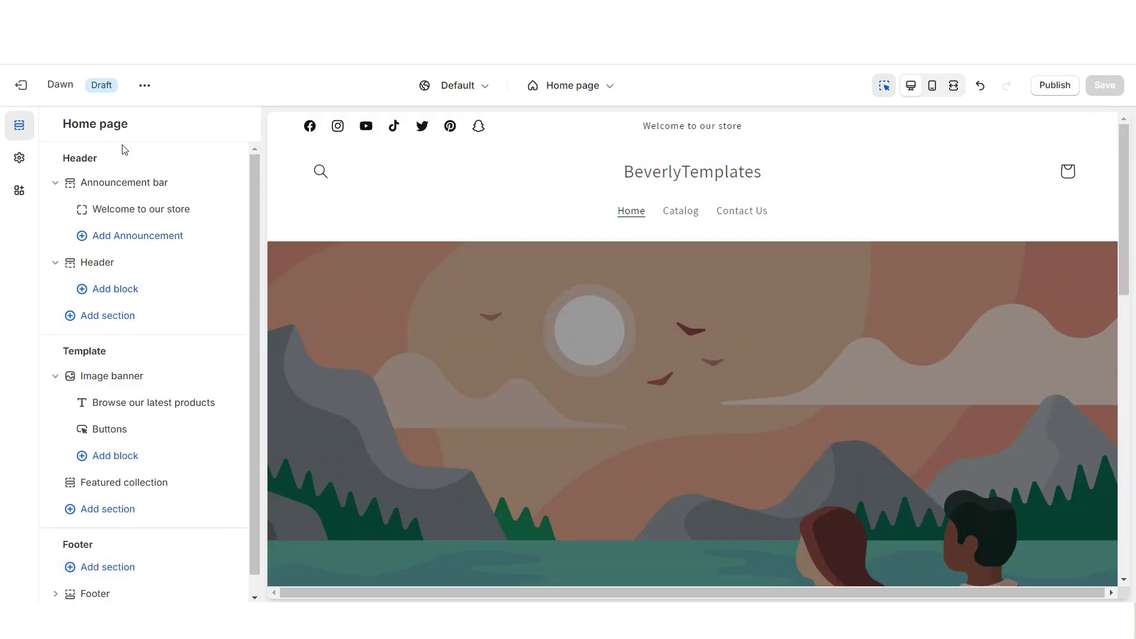
Delete the welcome announcement and give Scheme 2 a #FFFFFF background with a linear gradient
left_click(208, 210)
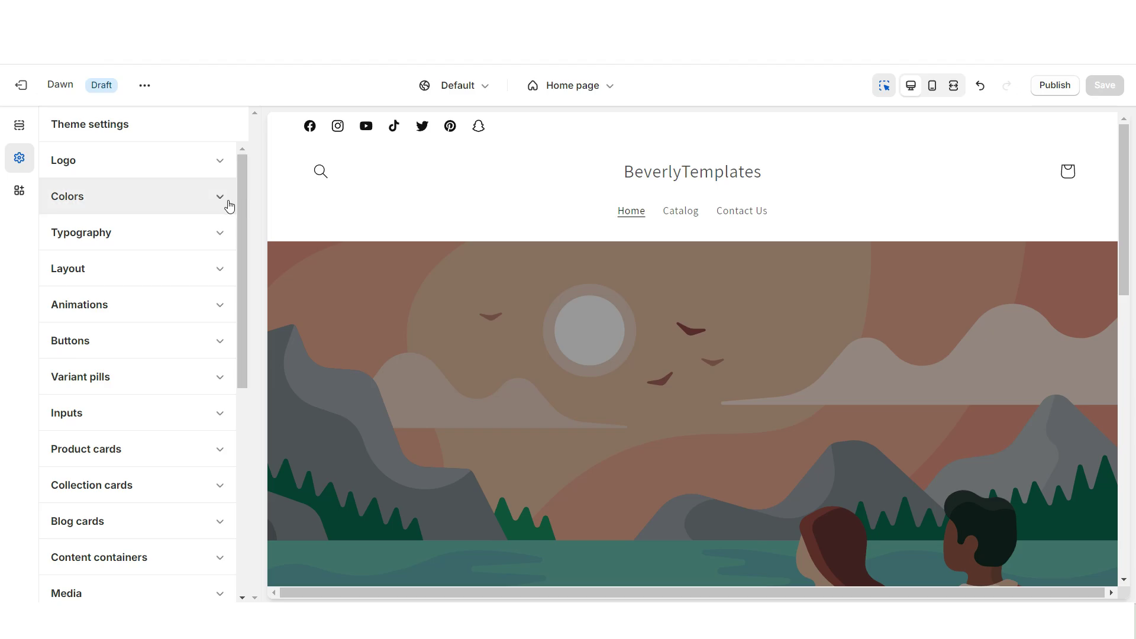
left_click(180, 201)
left_click(178, 308)
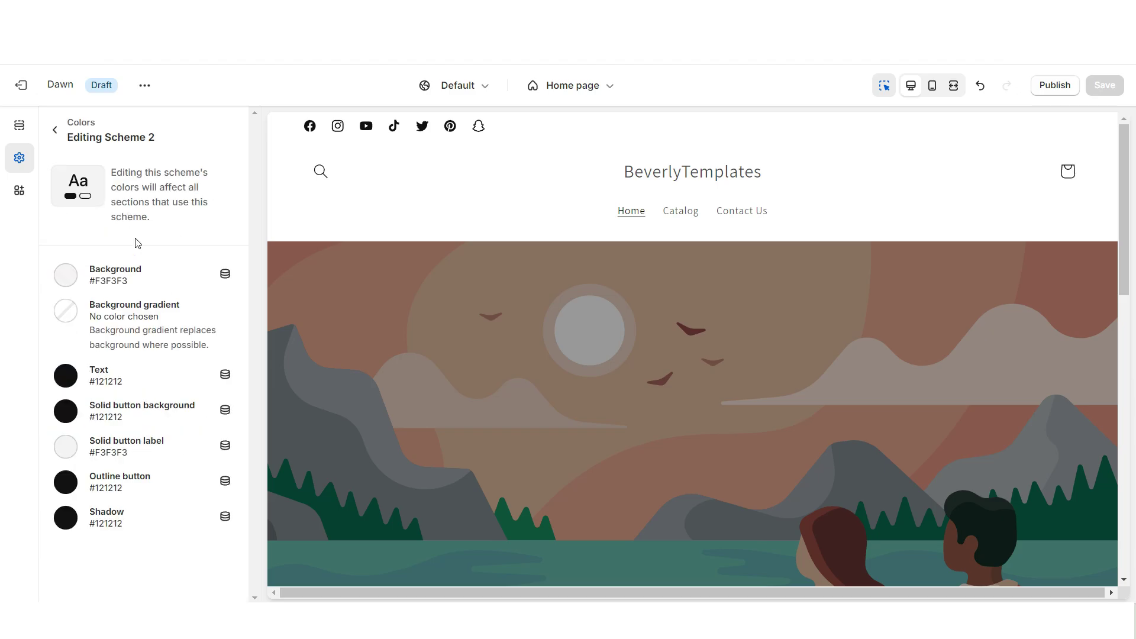
left_click(65, 275)
type("FFFFFF")
left_click(41, 274)
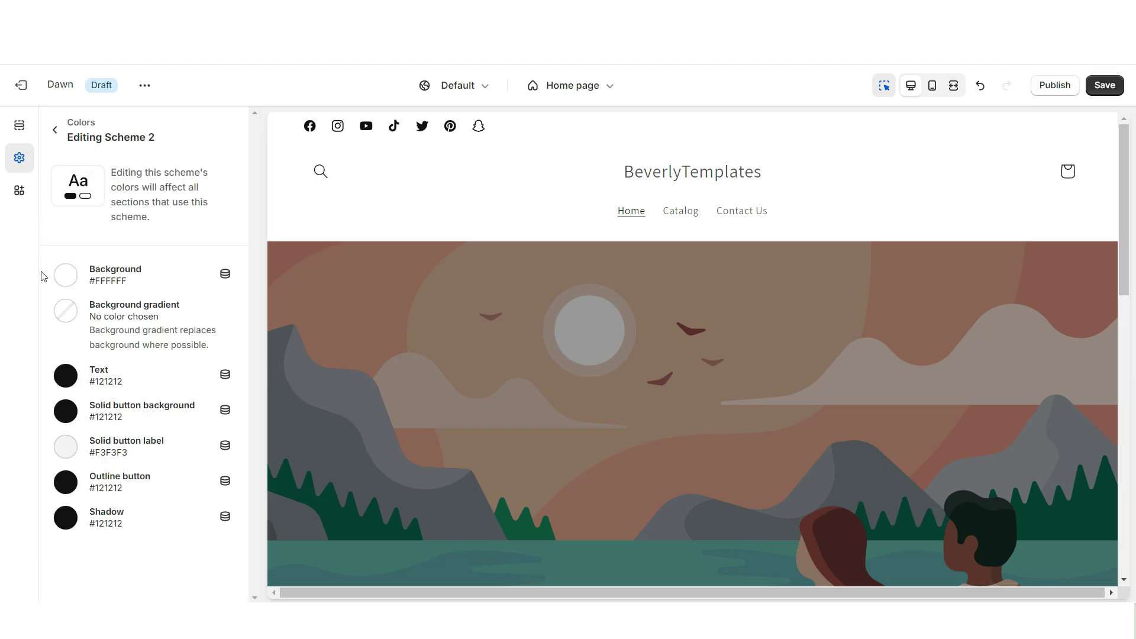
left_click(68, 312)
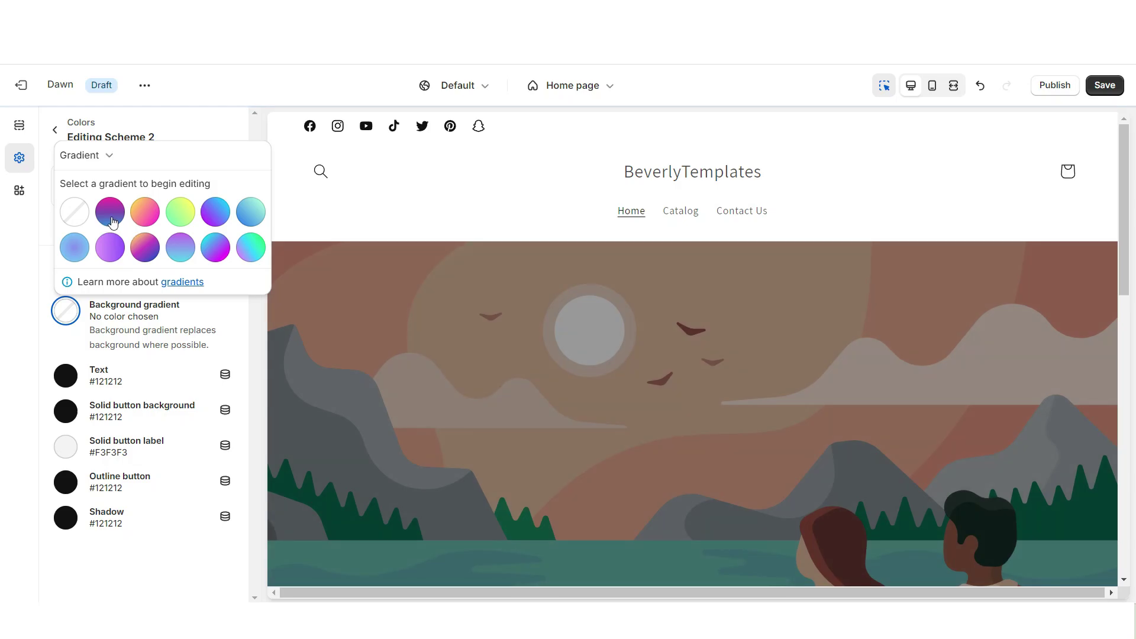
left_click(213, 219)
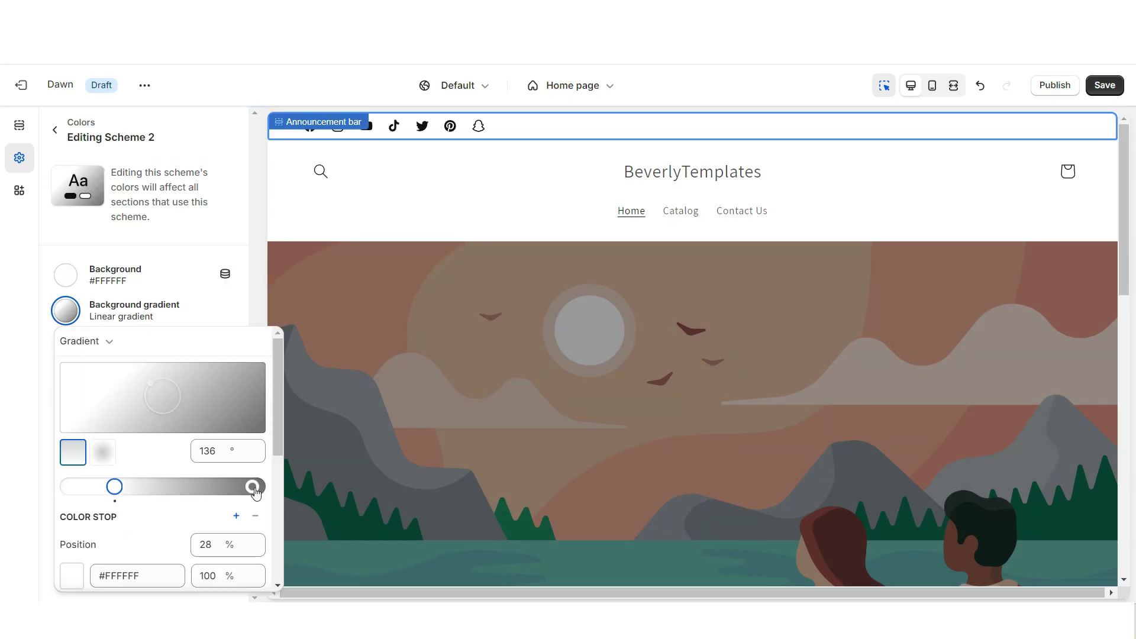
Apply colour Scheme 2 to the announcement bar
left_click(642, 118)
left_click(167, 249)
left_click(142, 314)
left_click(142, 291)
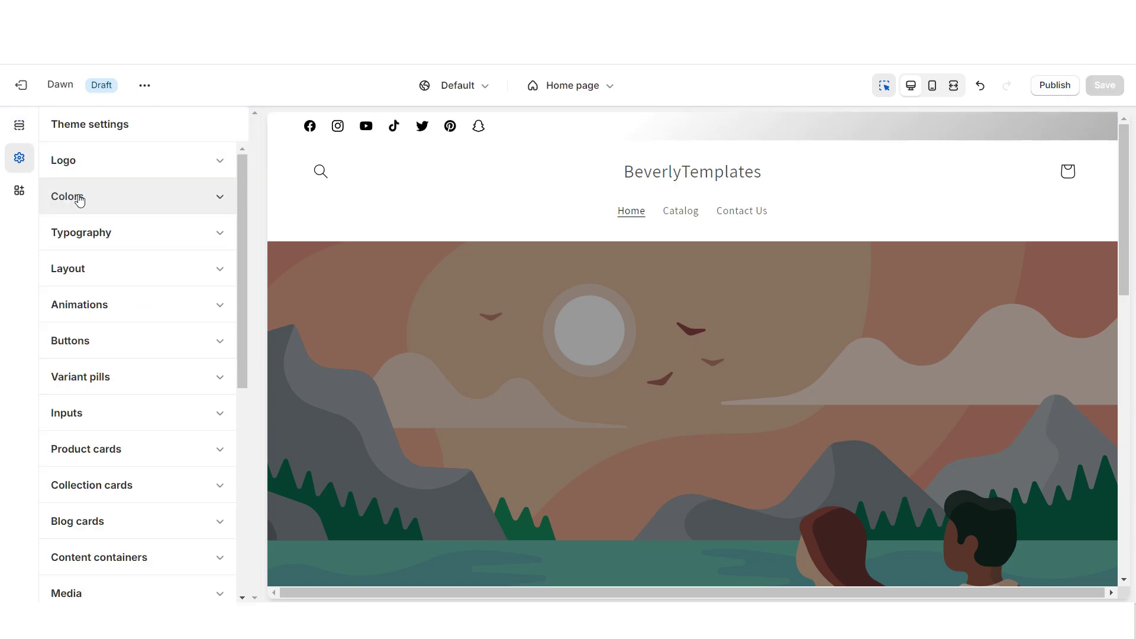
left_click(88, 167)
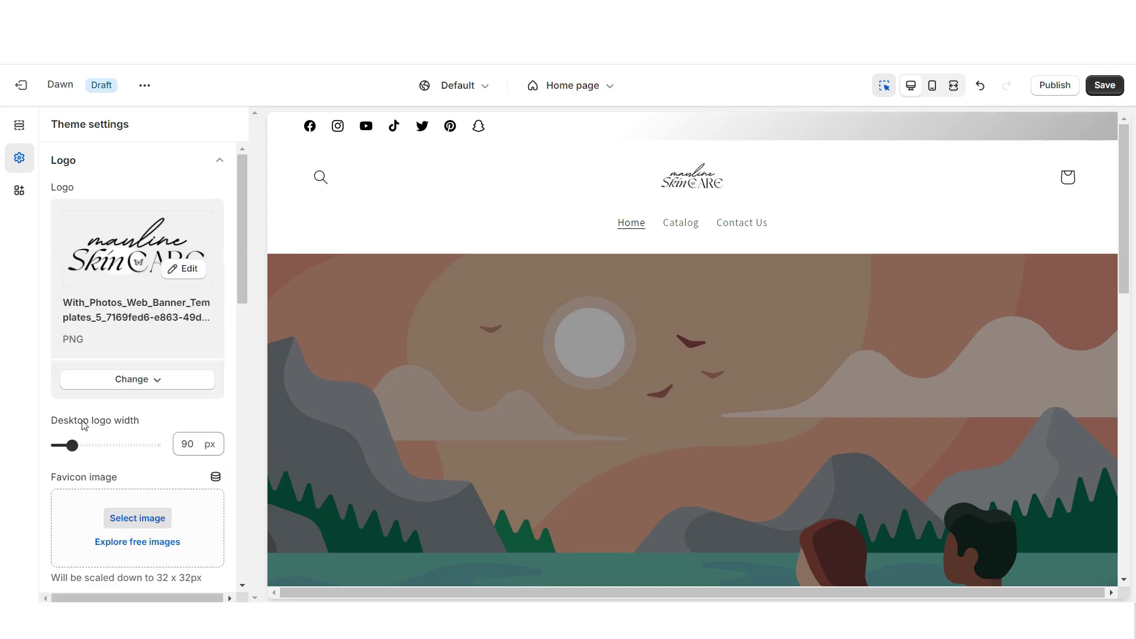
Set the desktop logo width to 300 px
left_click_drag(71, 445, 157, 445)
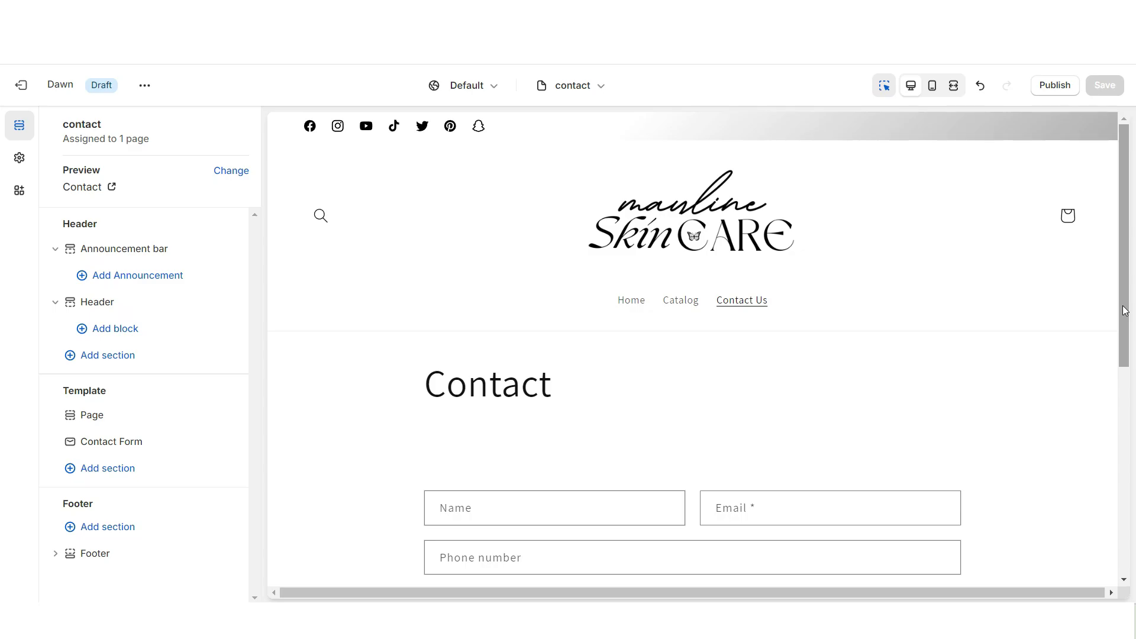
scroll(1124, 311, "down", 4)
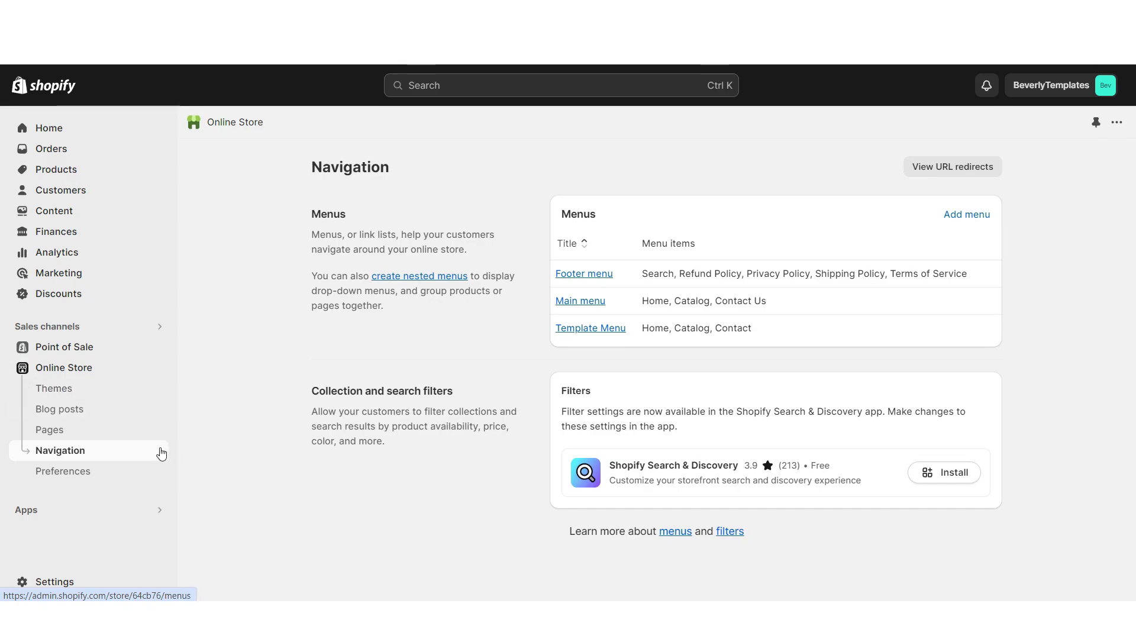
Open the Main menu and select the Catalog item's name to rename it
left_click(583, 303)
left_click(698, 396)
left_click(897, 197)
double_click(898, 191)
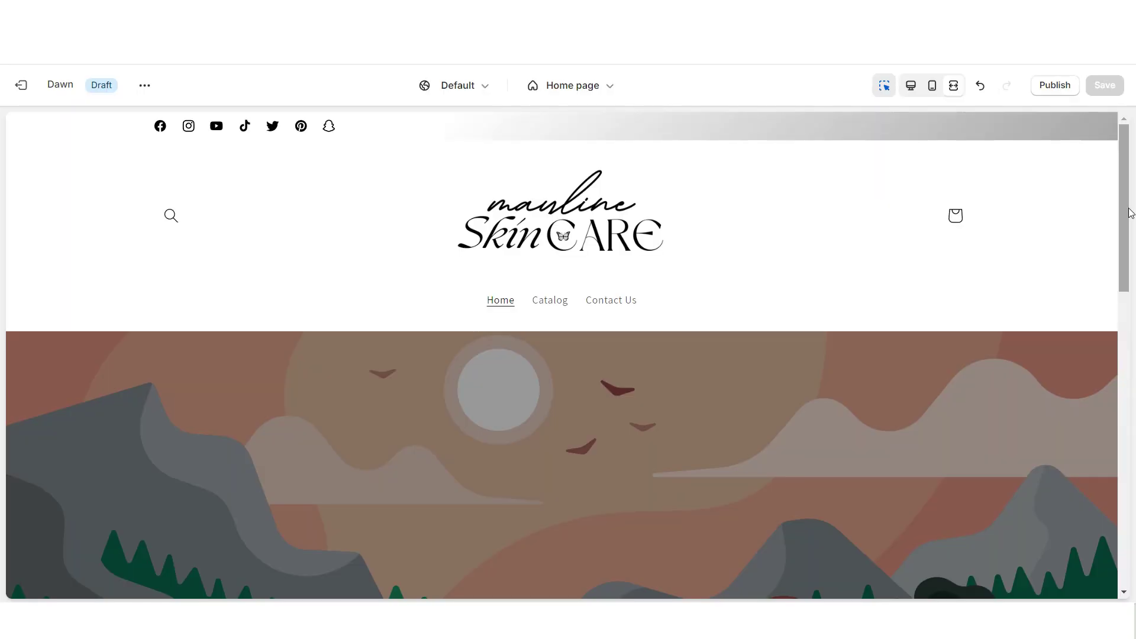
scroll(1130, 213, "down", 3)
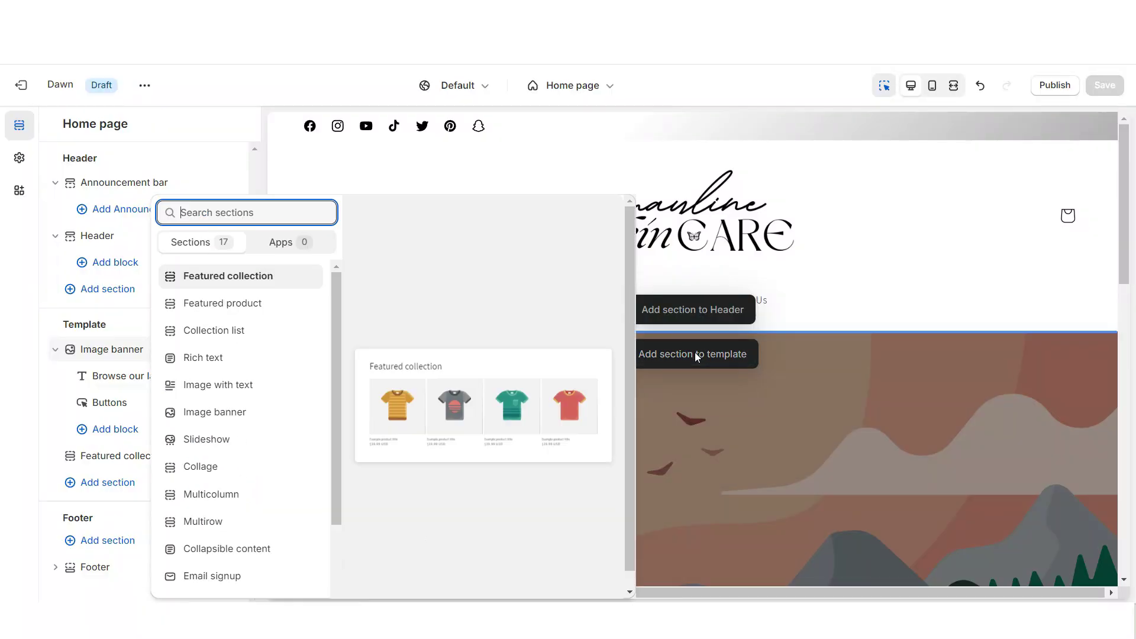
Add a Slideshow section and clear the first slide's heading
left_click(207, 439)
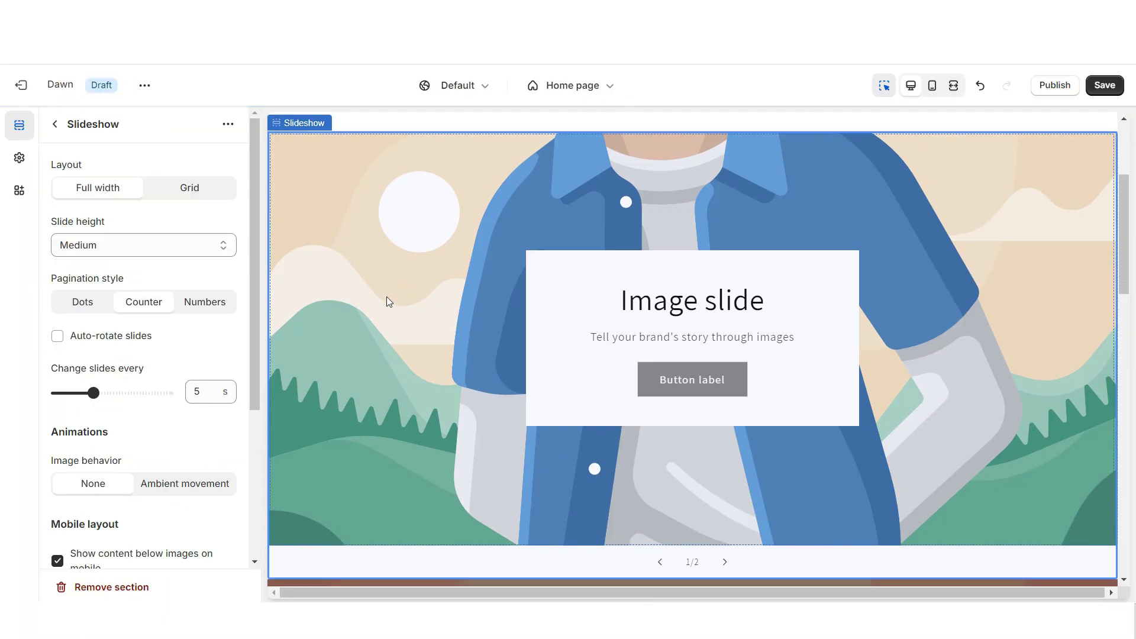
scroll(386, 302, "down", 7)
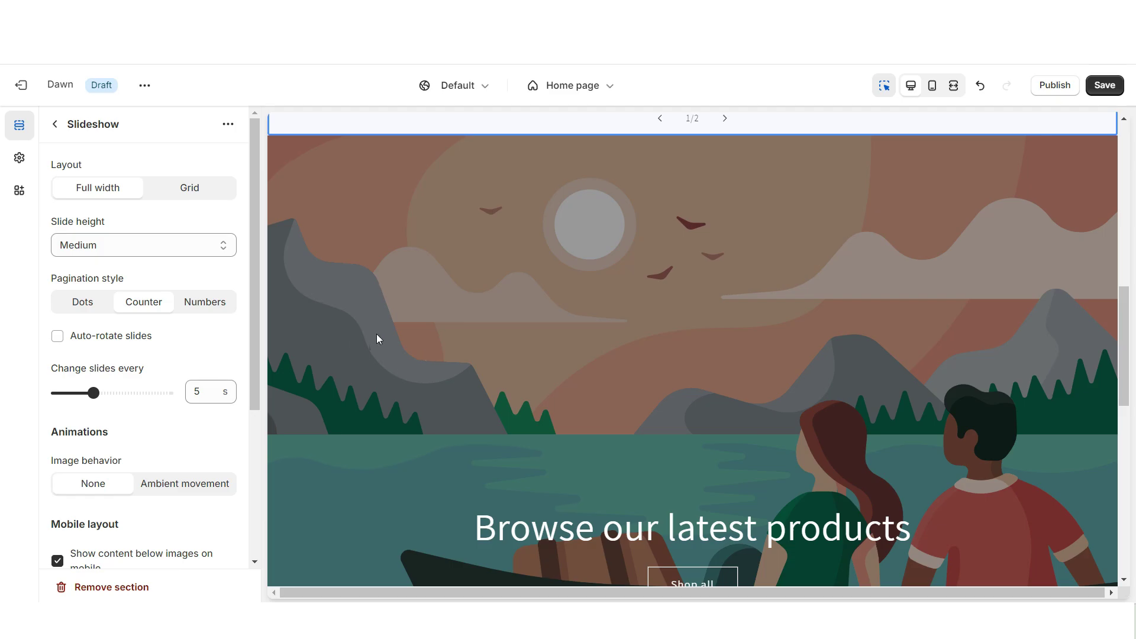
scroll(373, 330, "down", 7)
scroll(490, 269, "up", 5)
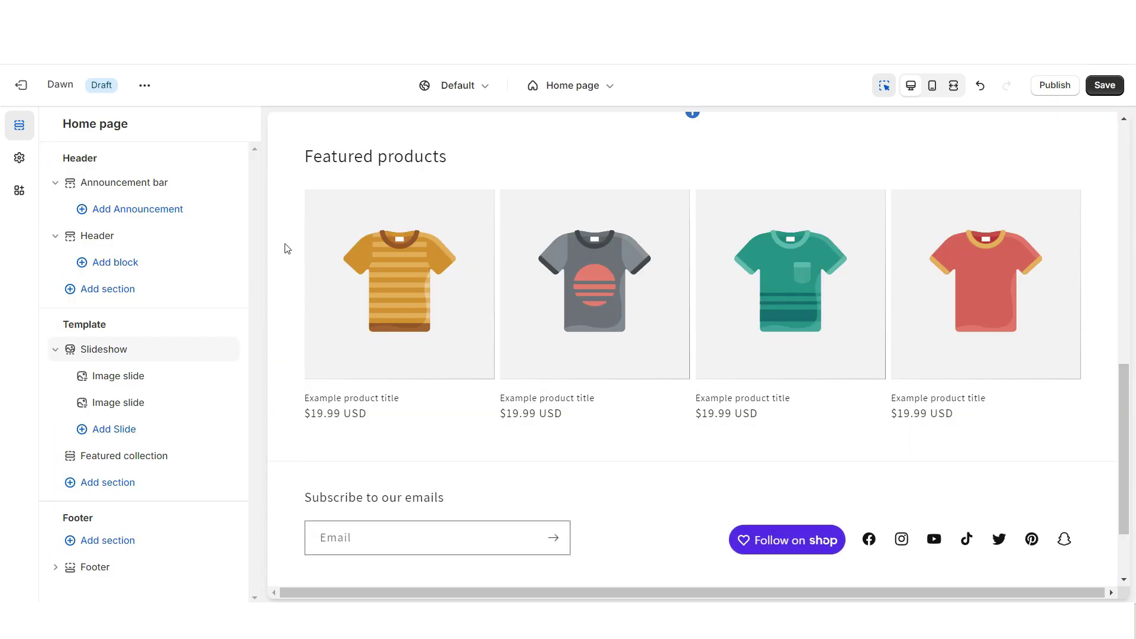
left_click(113, 338)
triple_click(97, 260)
key("BackSpace")
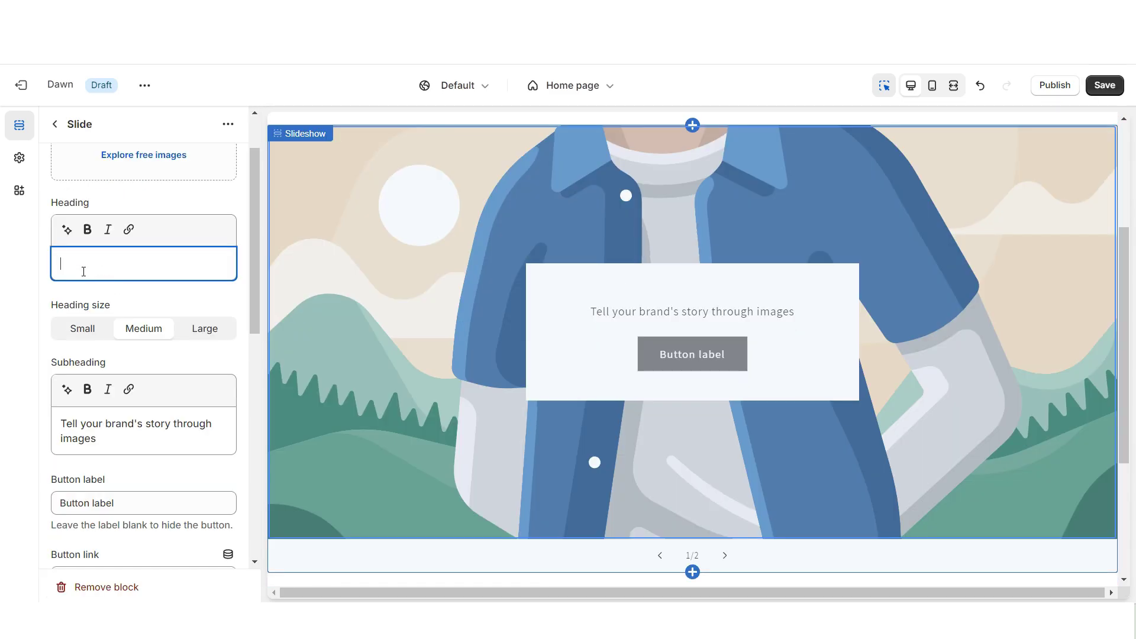
Clear the subheading, hide the container, link to All collections, and place content bottom center
scroll(109, 288, "down", 3)
triple_click(91, 282)
key("BackSpace")
scroll(97, 283, "down", 3)
left_click(57, 428)
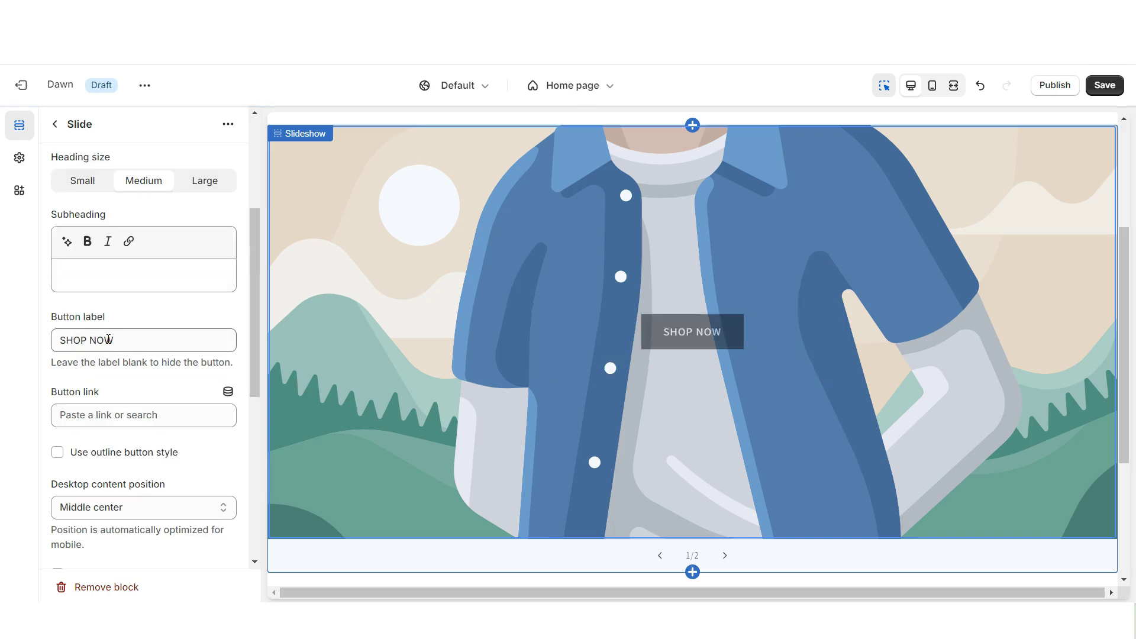
left_click(76, 416)
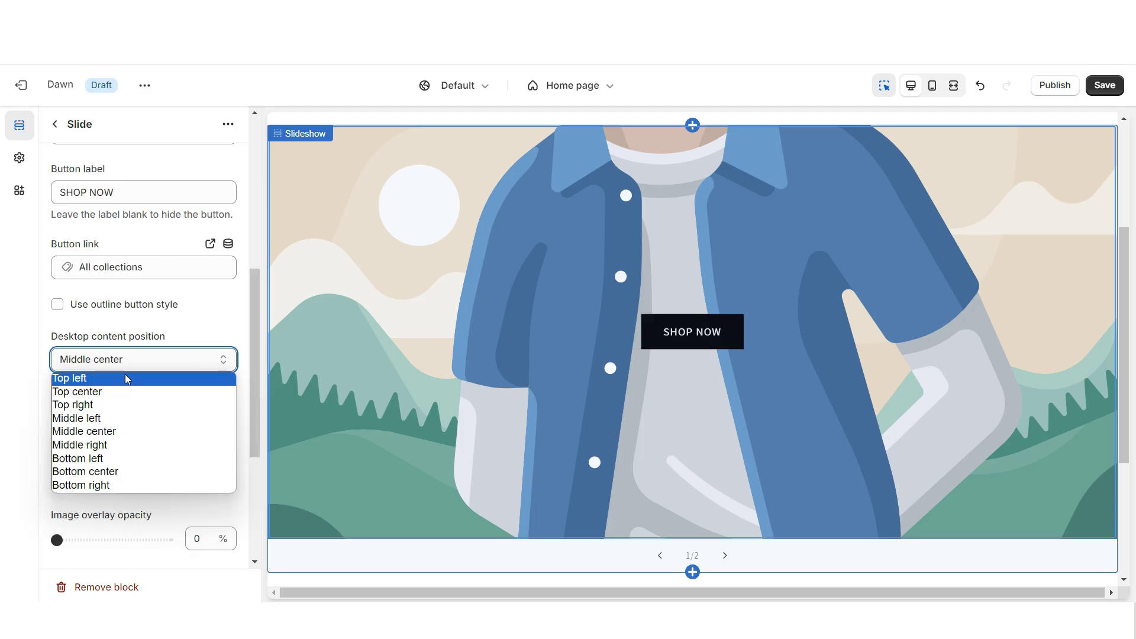
left_click(133, 469)
scroll(160, 396, "down", 4)
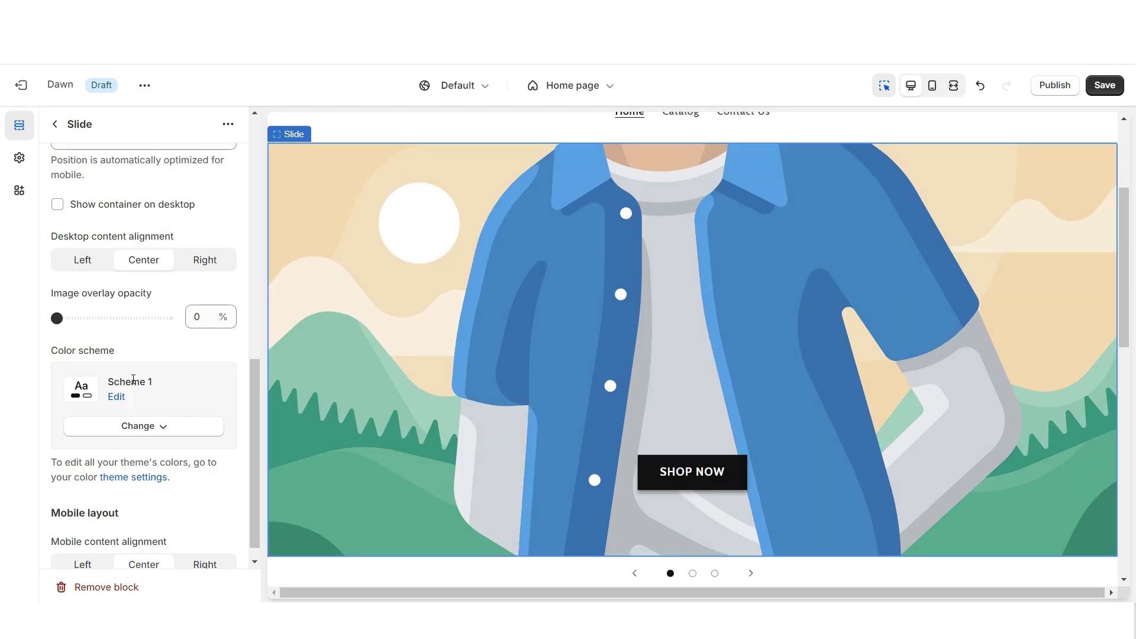
Give Scheme 1 white solid buttons with black labels, save, and select the second slide
left_click(116, 397)
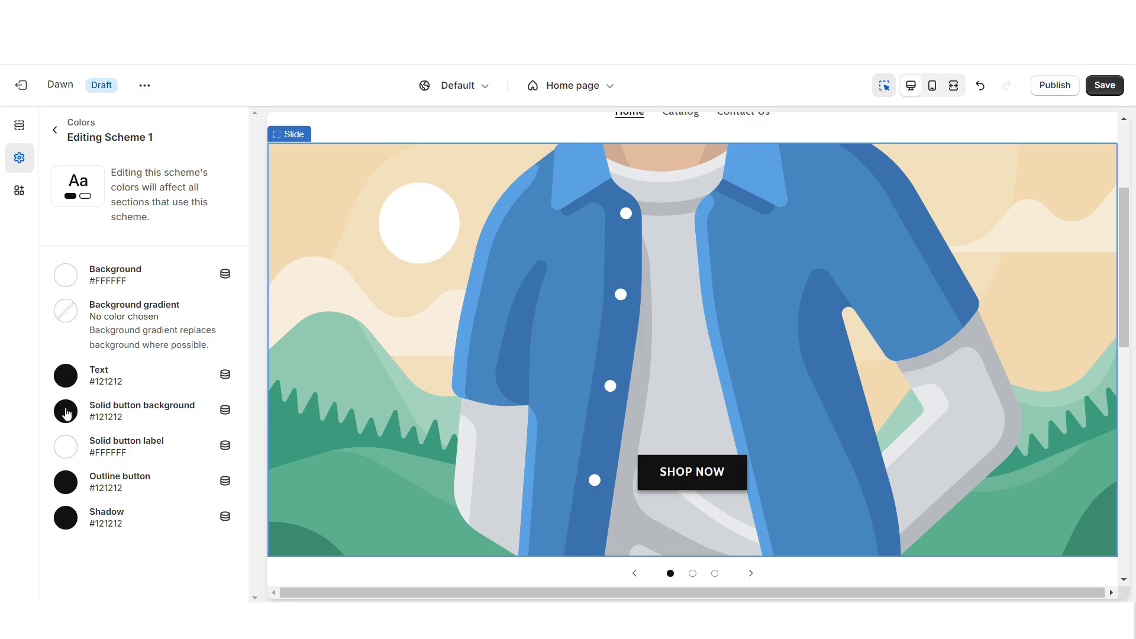
left_click(66, 411)
left_click(62, 167)
left_click(70, 455)
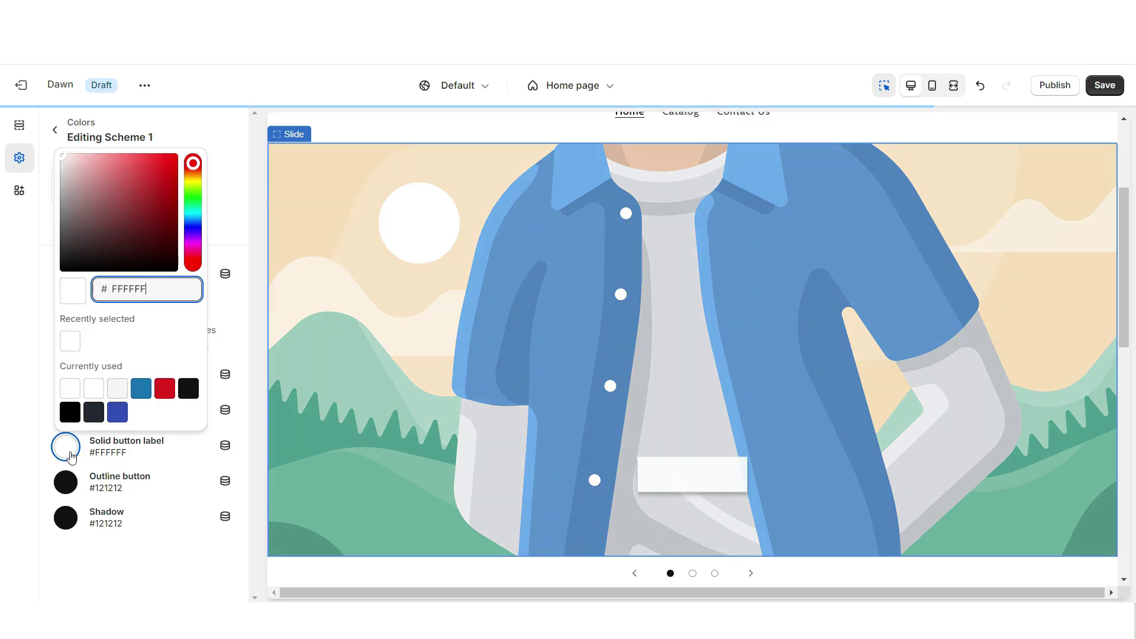
left_click(69, 270)
left_click(5, 367)
key("ctrl+s")
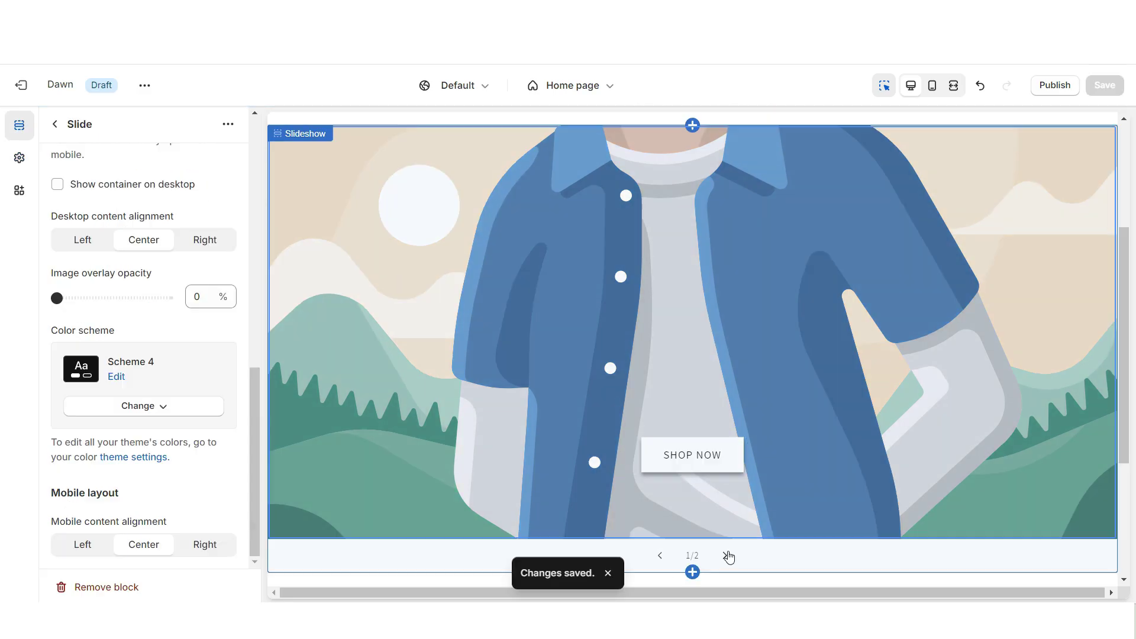
left_click(726, 556)
left_click(869, 459)
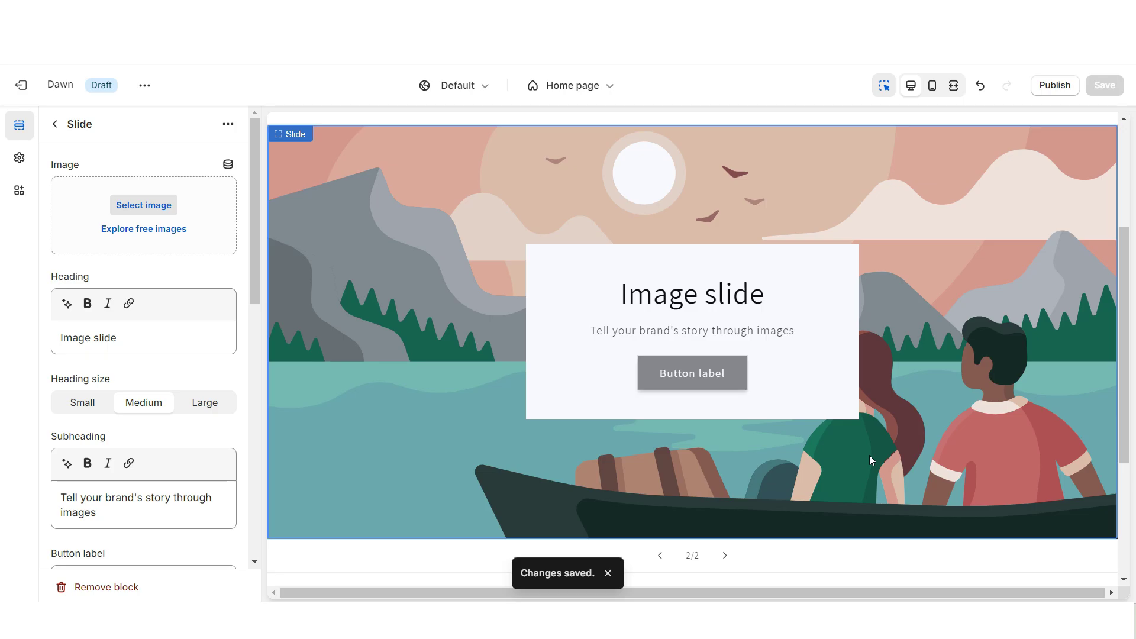
Clear slide two's heading and subheading, use an outline button, and place content bottom right
triple_click(88, 338)
key("BackSpace")
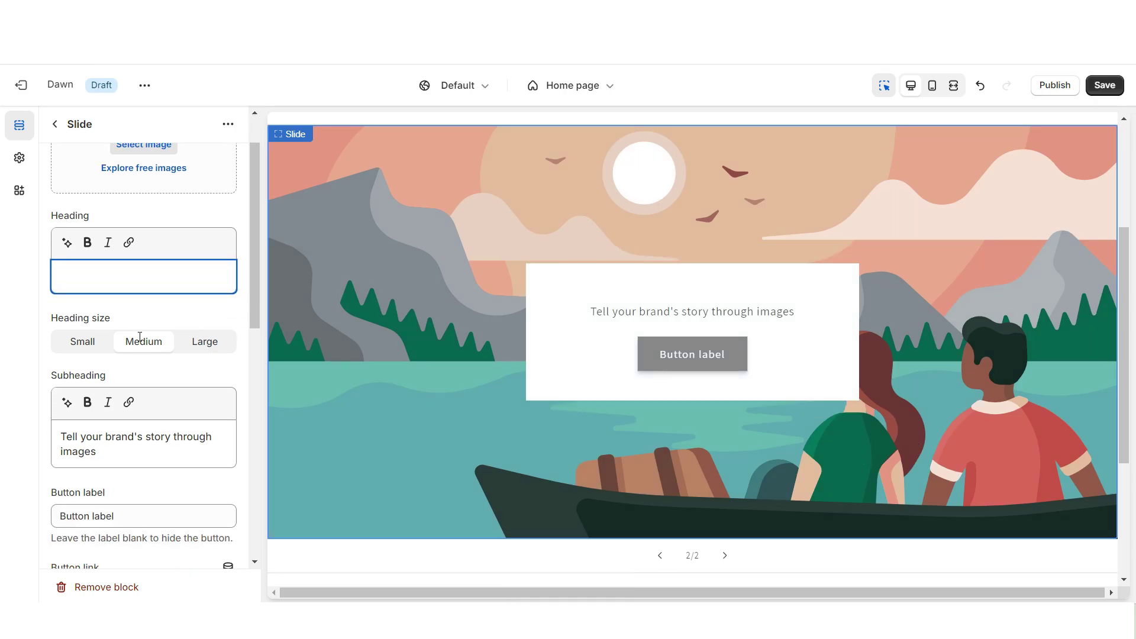
triple_click(135, 455)
key("BackSpace")
scroll(49, 407, "down", 5)
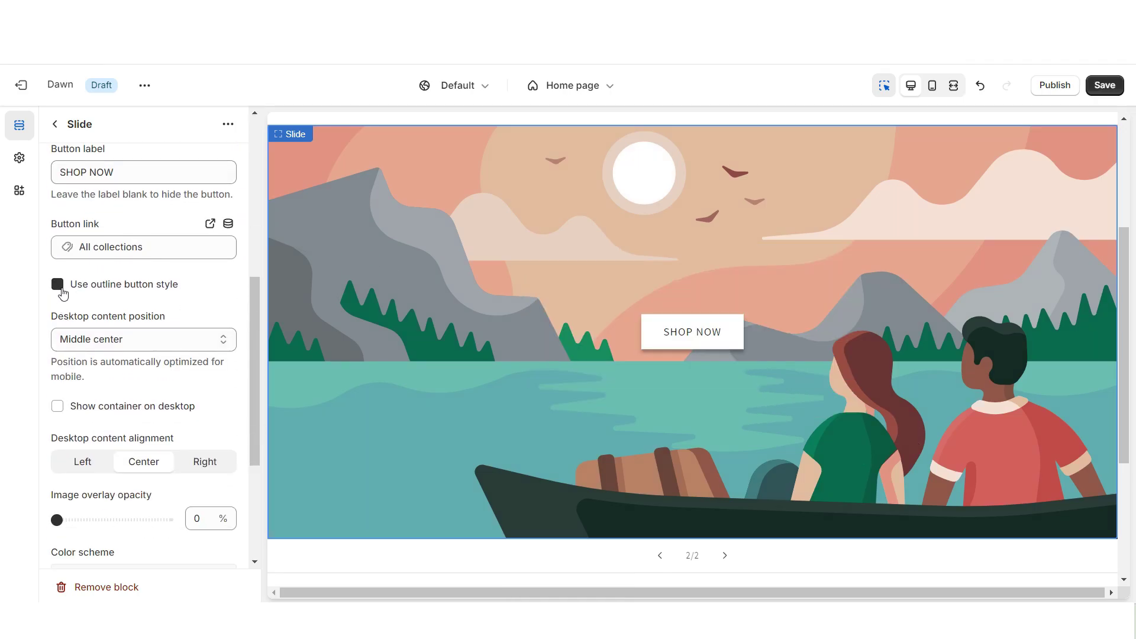
left_click(58, 285)
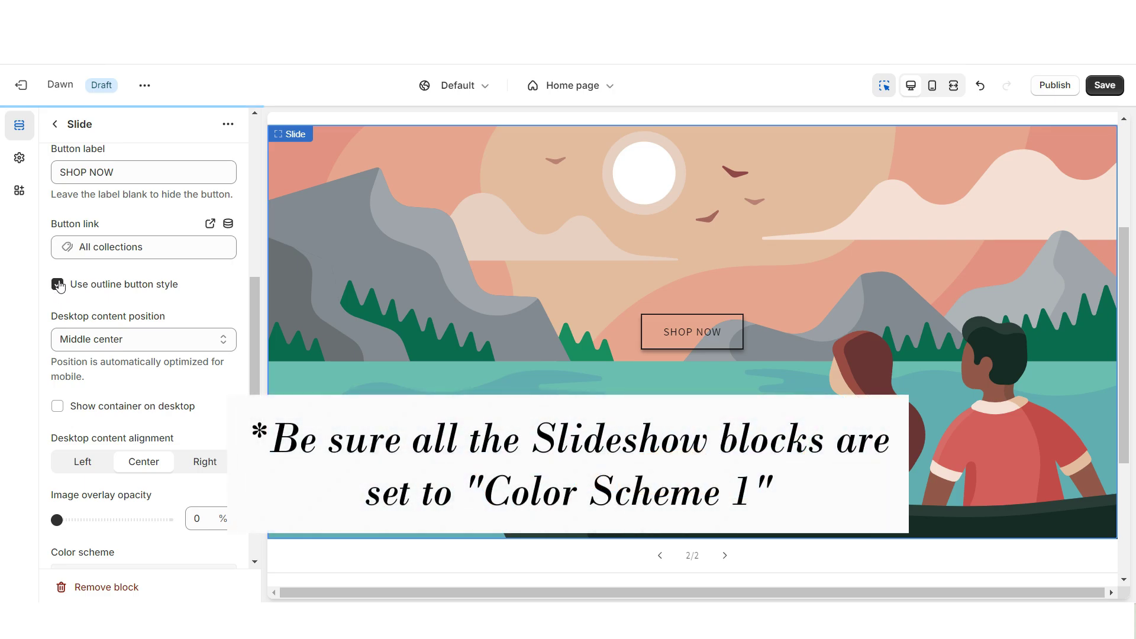
scroll(106, 331, "up", 1)
left_click(107, 350)
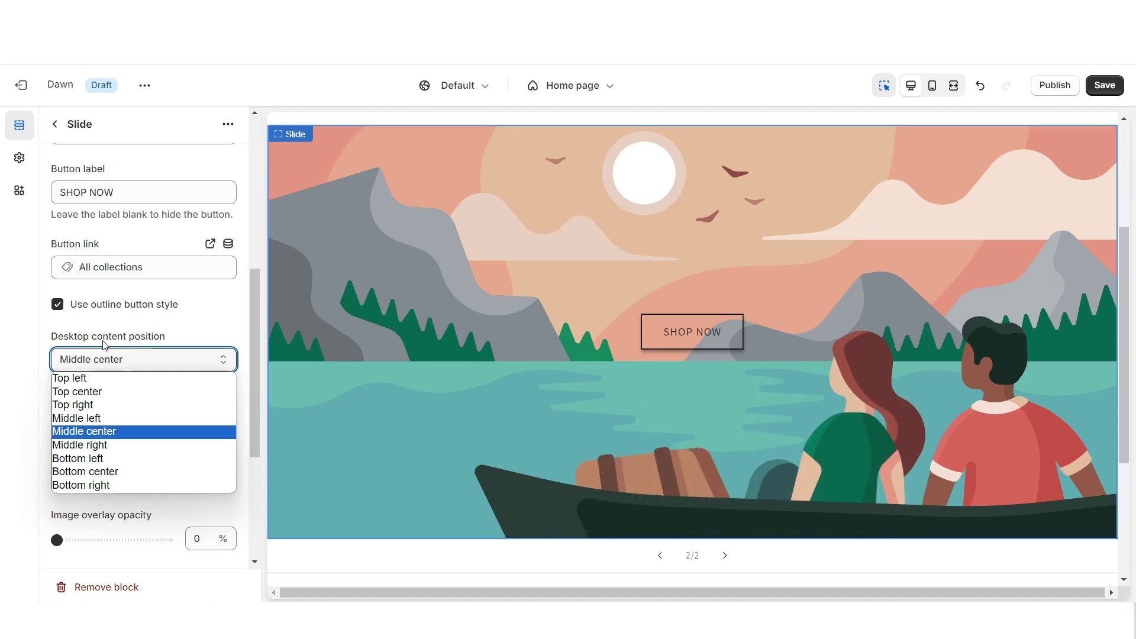
left_click(118, 485)
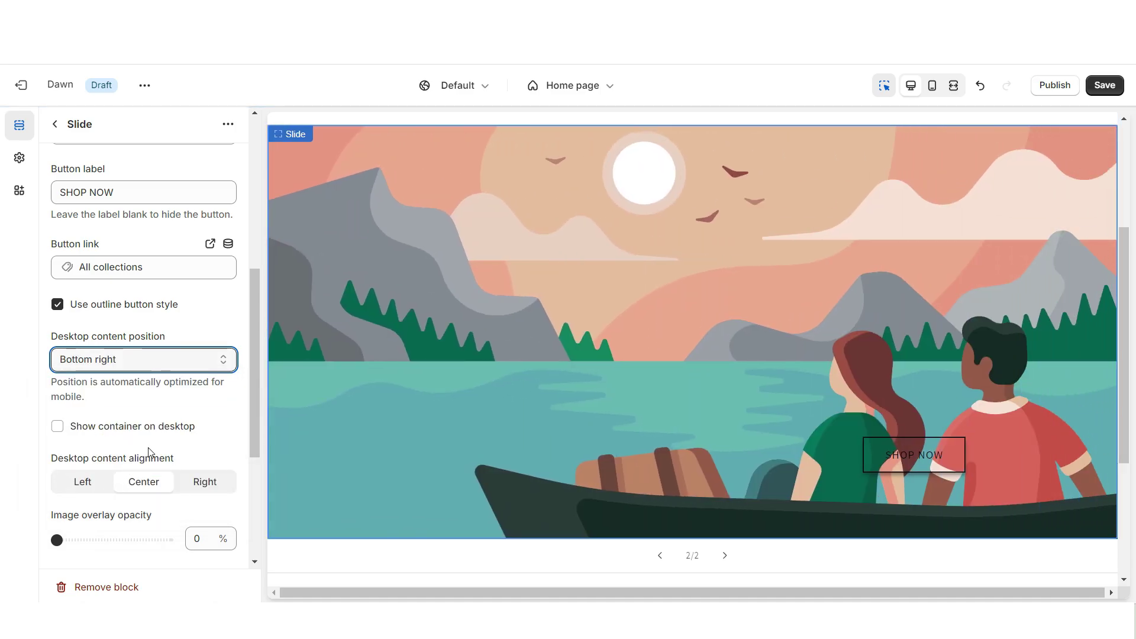
left_click(697, 541)
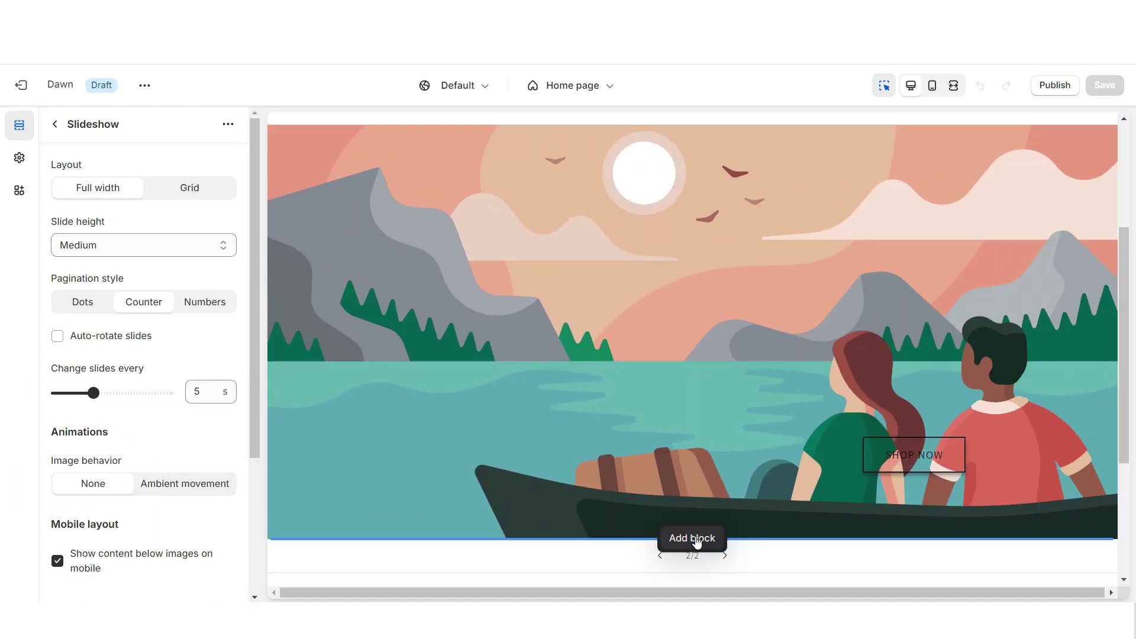
Add a third slide with its SHOP THIS COLLECTION button at bottom left and preview it
left_click(697, 540)
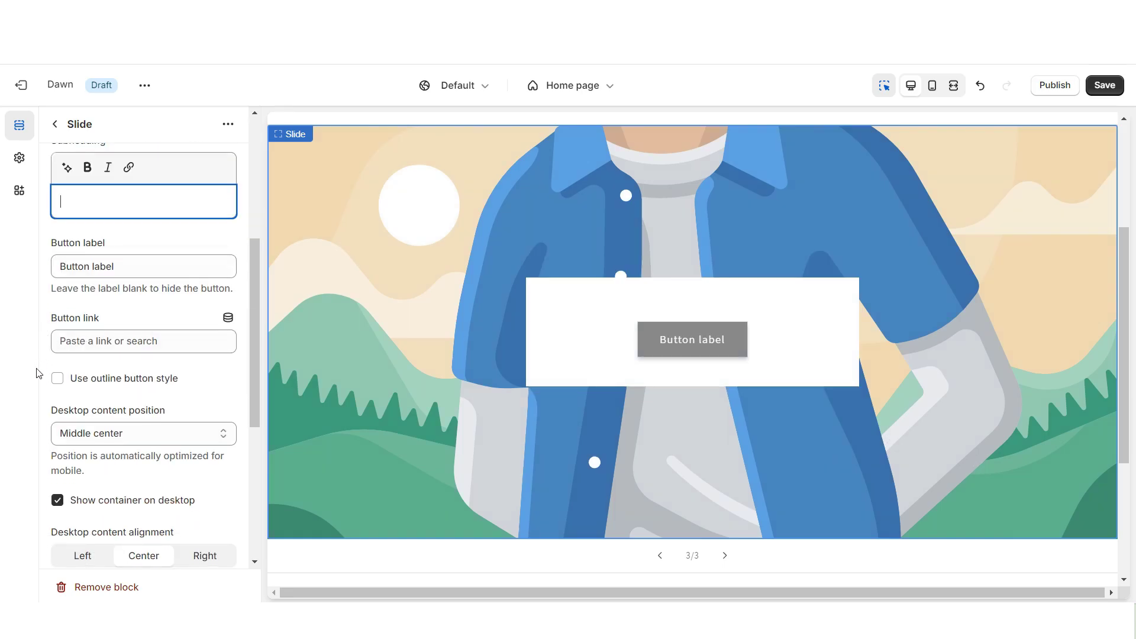
left_click(84, 361)
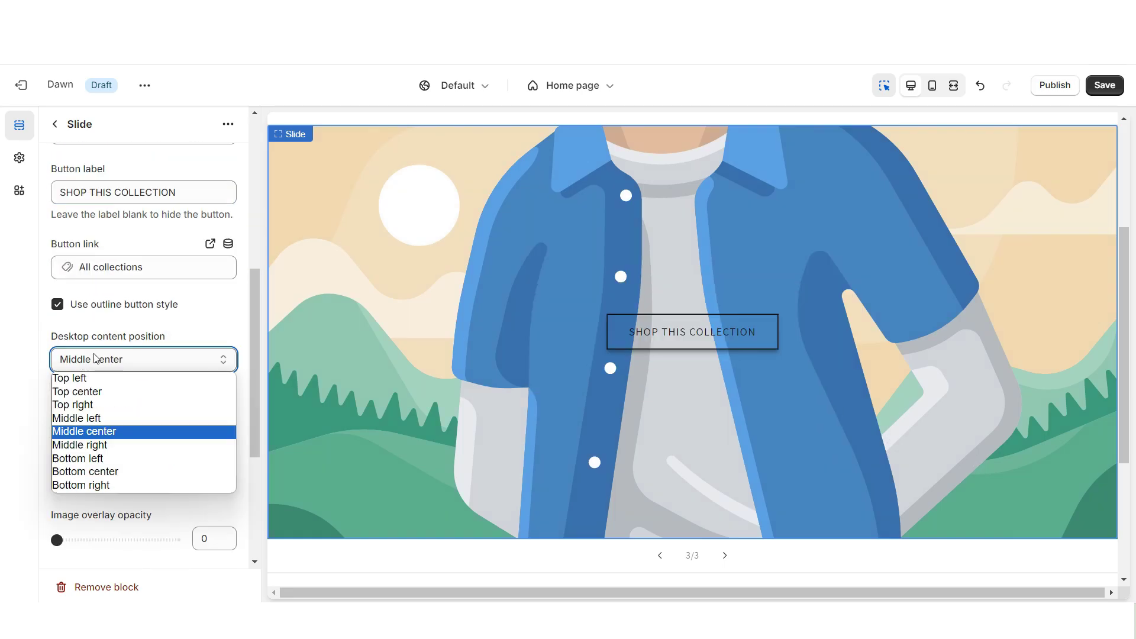
left_click(77, 458)
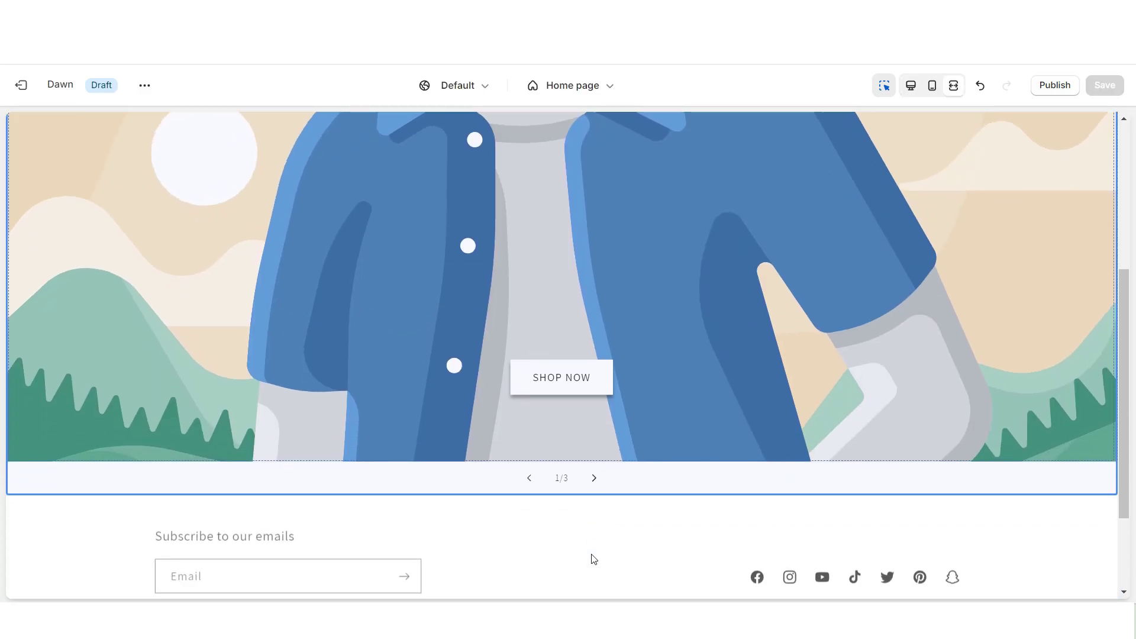
left_click(592, 467)
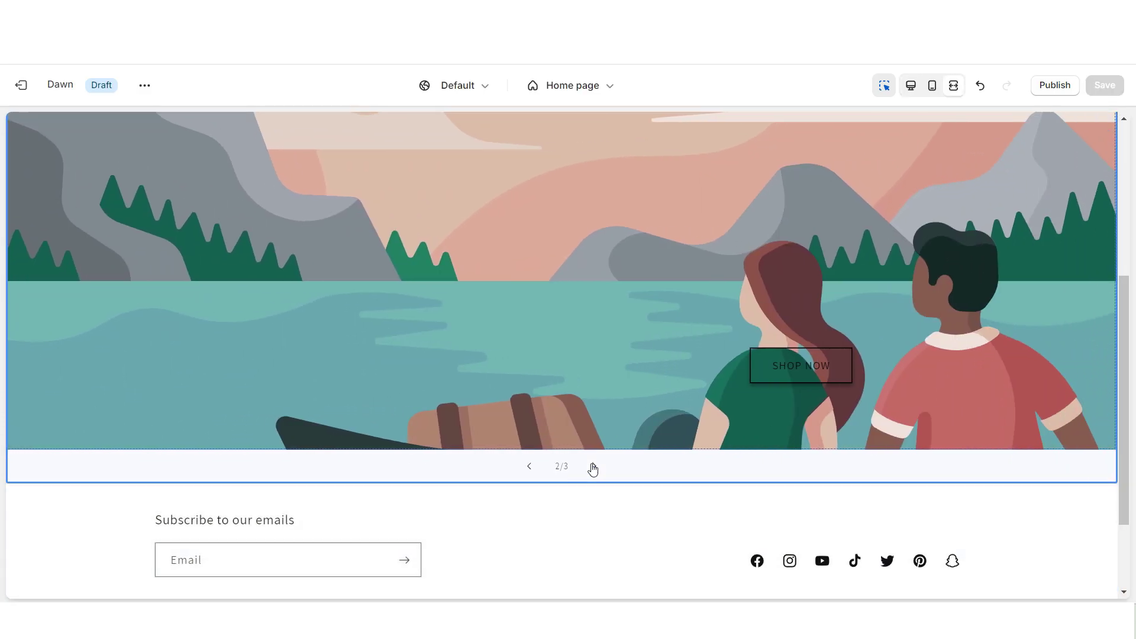
left_click(592, 468)
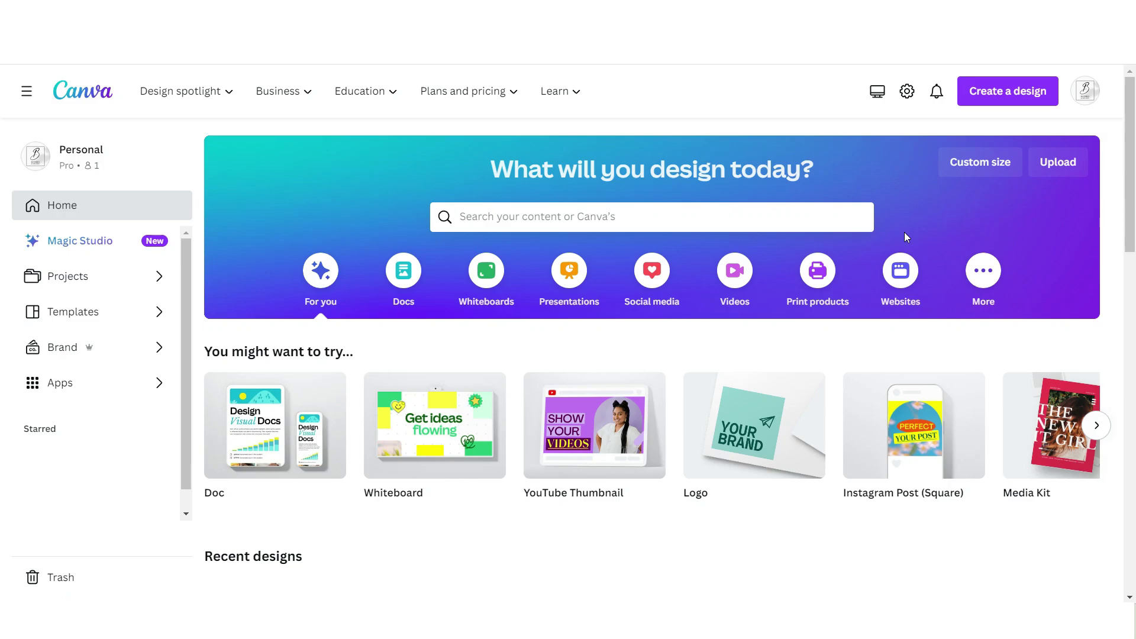
Create a 4320×2160 px design with a light grey background and the enlarged bottle-and-jar photo
left_click(961, 169)
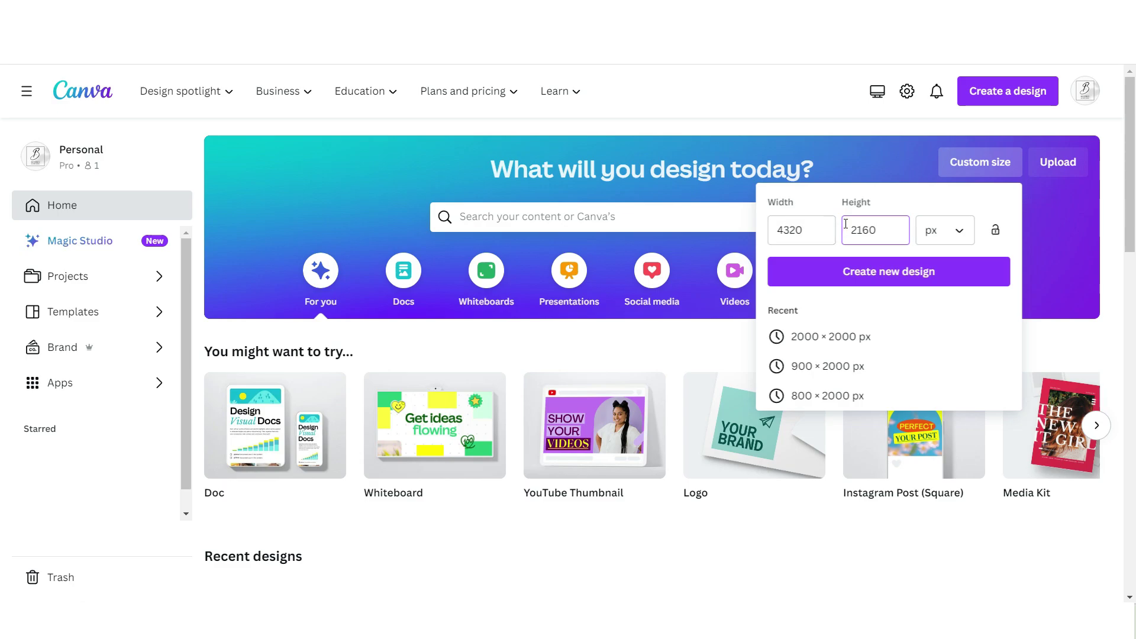
left_click(859, 273)
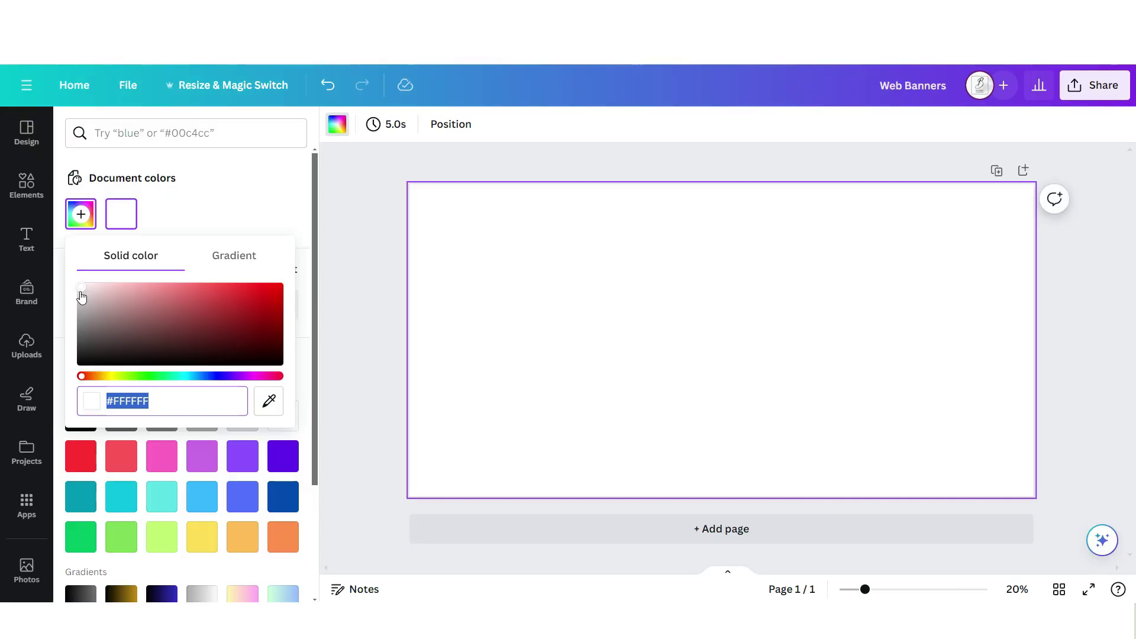
left_click_drag(82, 297, 75, 303)
left_click(15, 362)
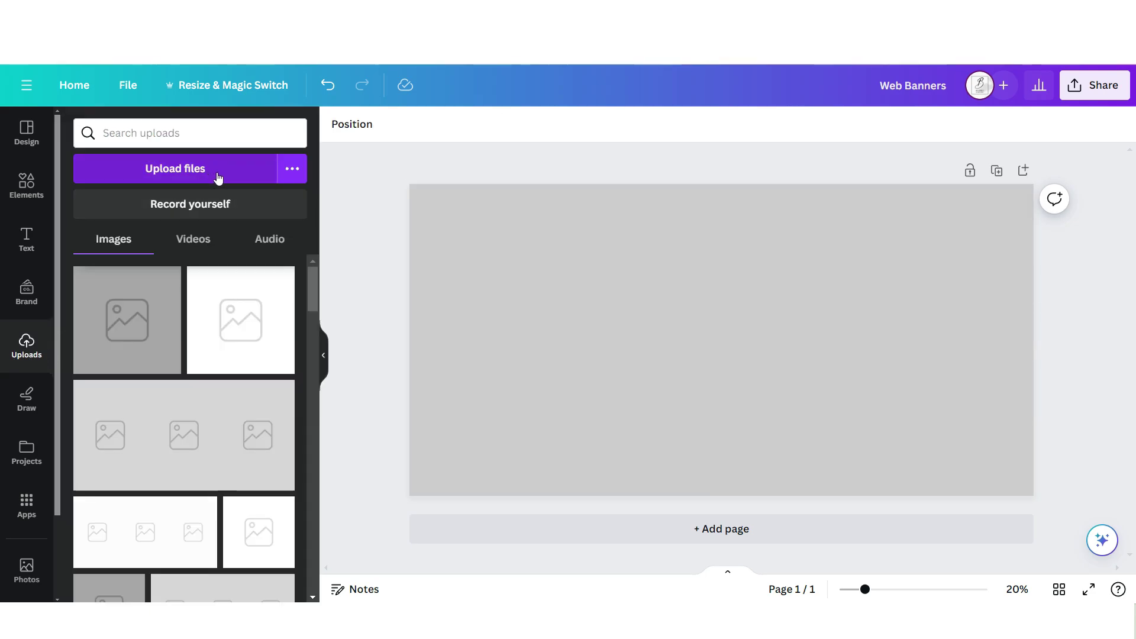
left_click_drag(140, 538, 832, 387)
left_click_drag(680, 284, 512, 183)
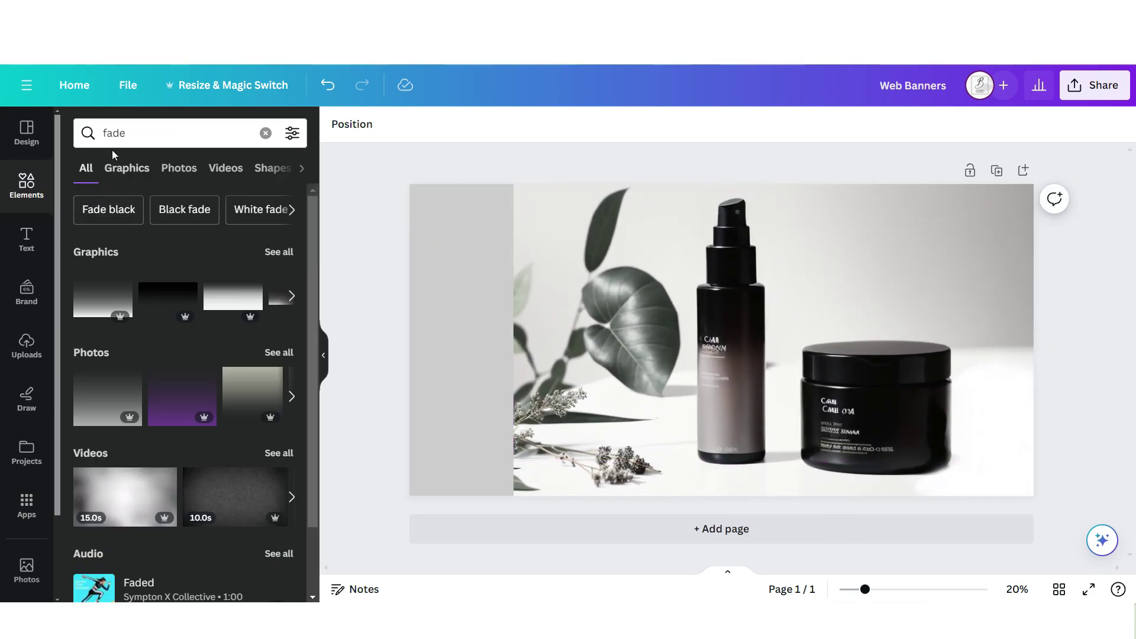
Add a grey fade gradient stretched over the photo's left edge, plus the portrait photo
left_click(277, 253)
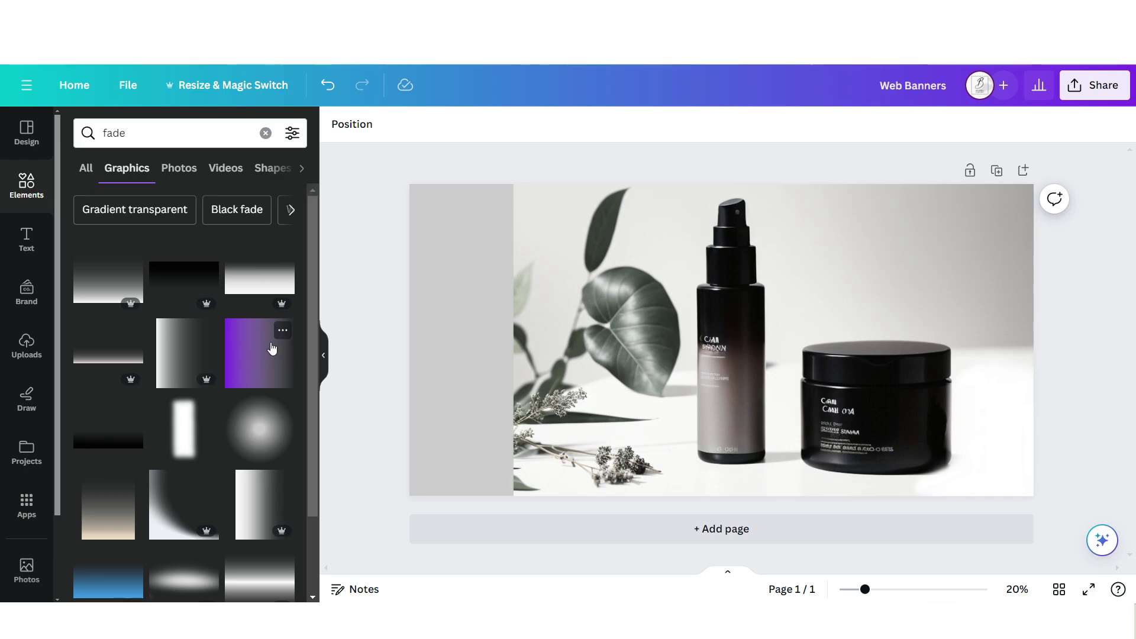
left_click(271, 349)
left_click_drag(730, 351, 573, 254)
left_click(509, 123)
left_click(162, 214)
left_click_drag(628, 307, 910, 409)
left_click(403, 274)
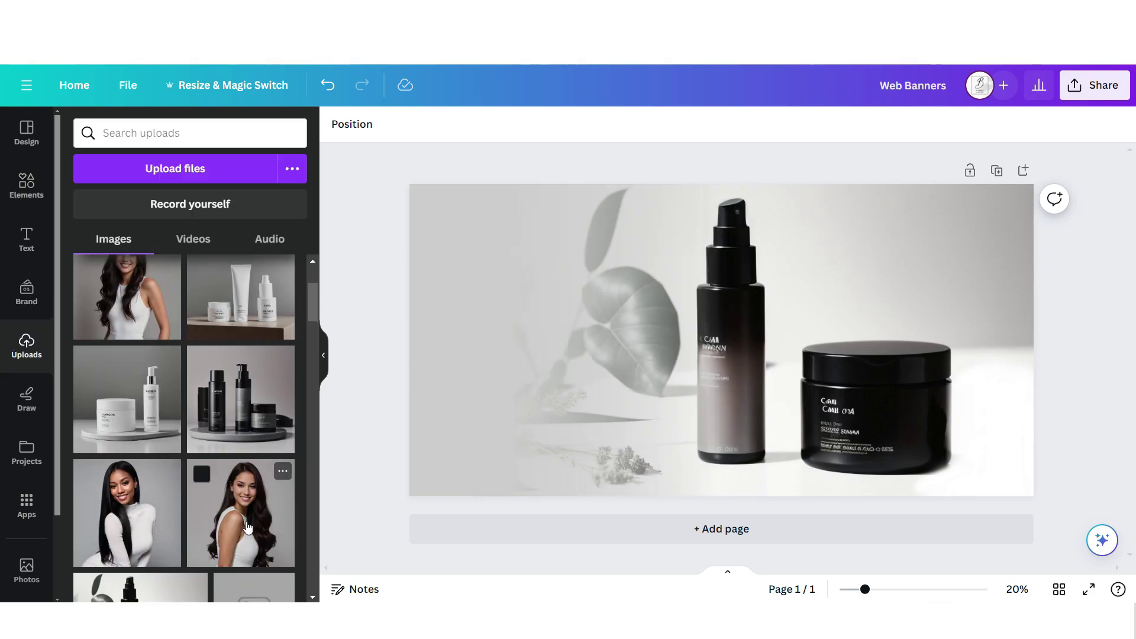
left_click(247, 527)
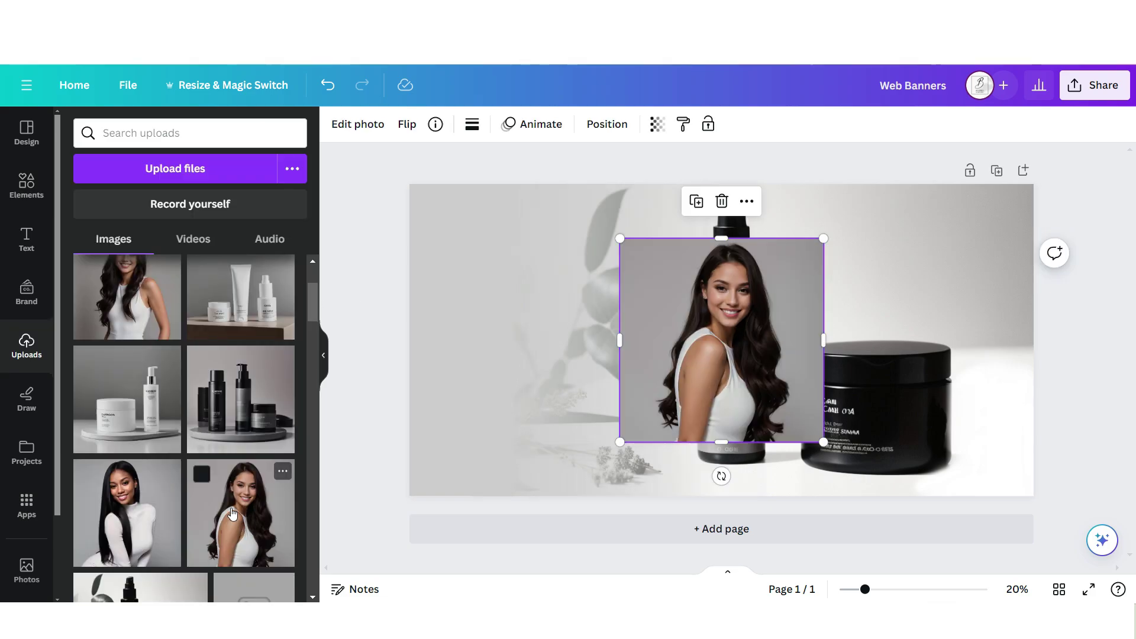
Place the portrait at left and add Beautifully Delicious text with a Lift effect
left_click_drag(621, 363, 411, 311)
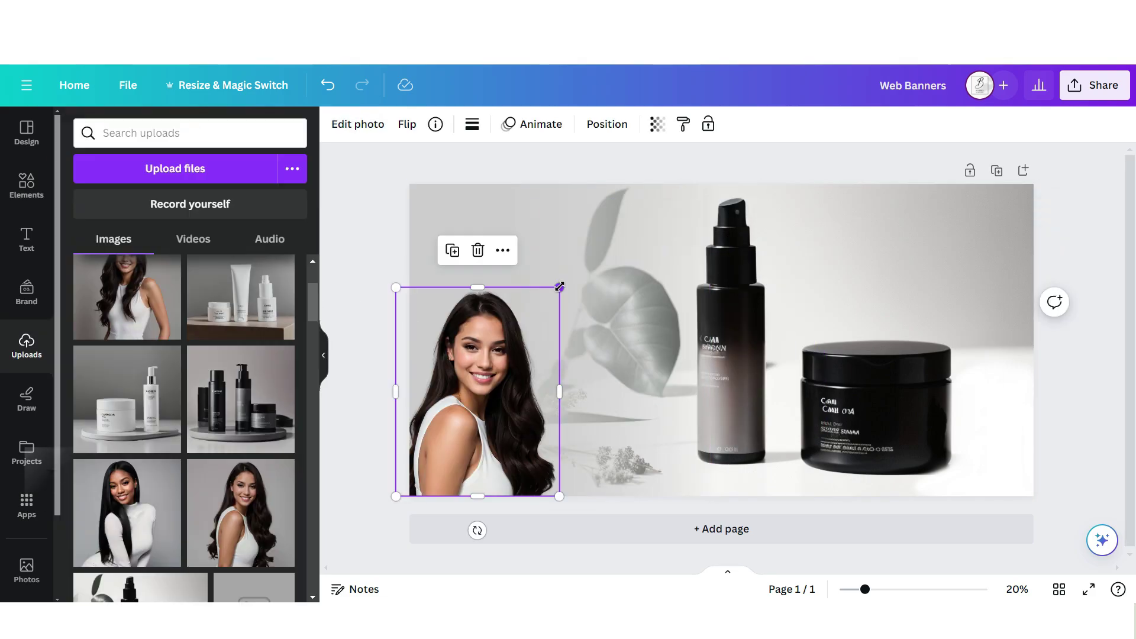
left_click_drag(559, 287, 640, 184)
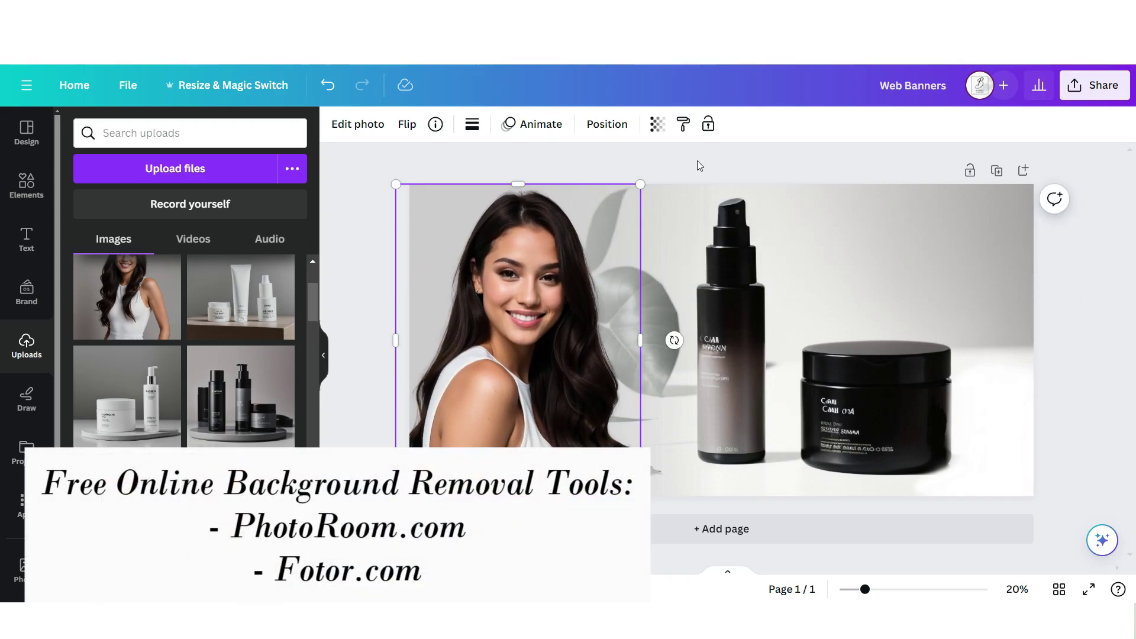
left_click(27, 240)
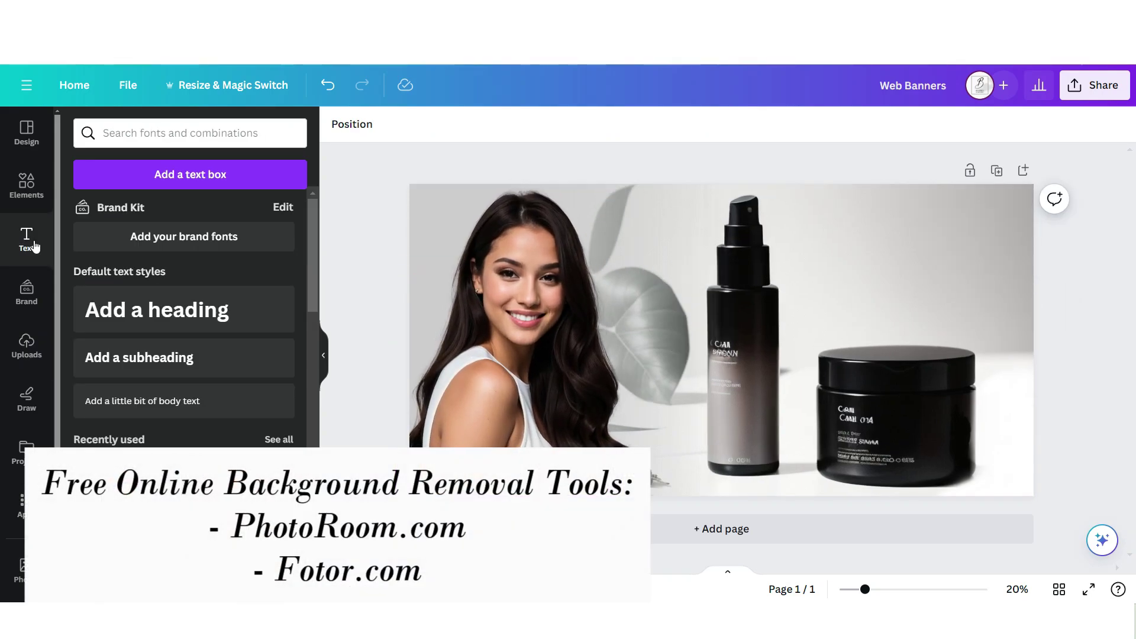
left_click(156, 402)
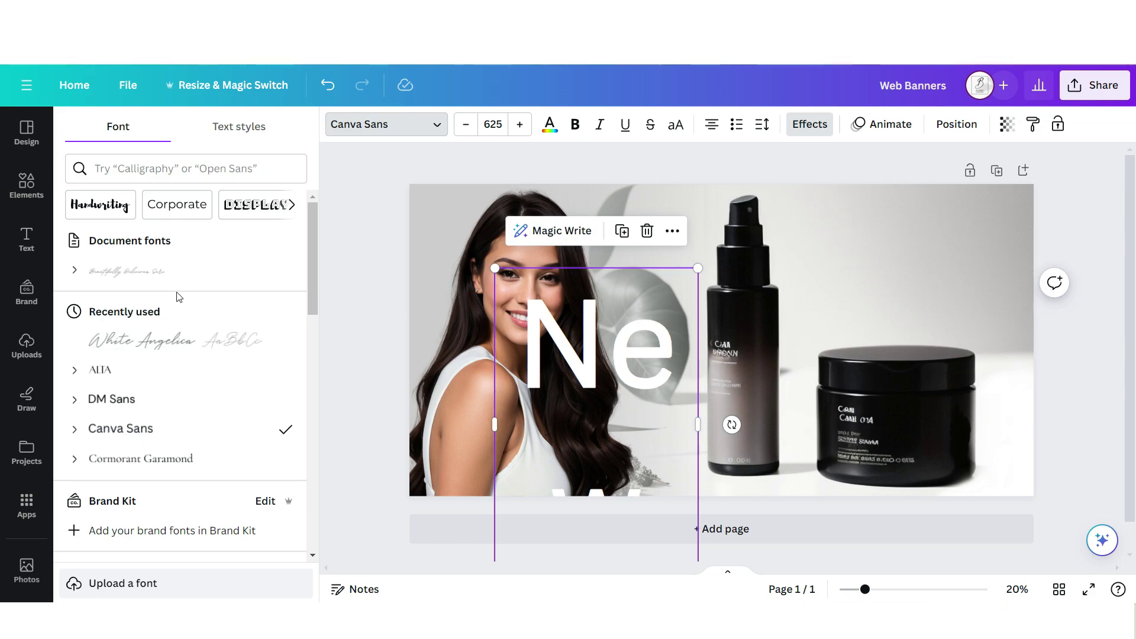
left_click(157, 272)
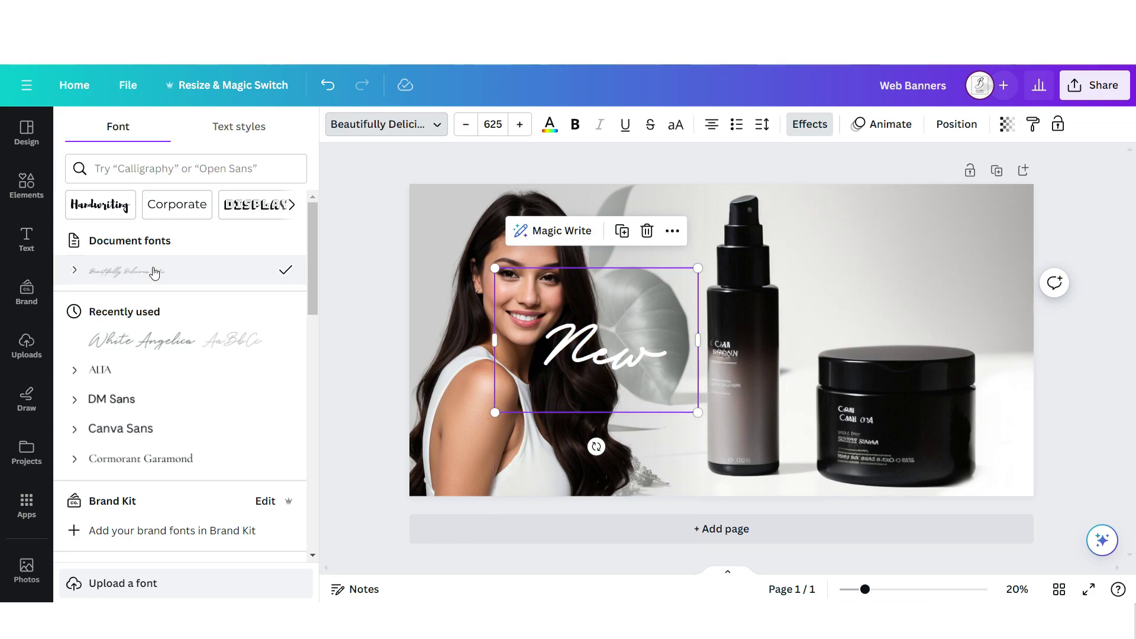
left_click(804, 126)
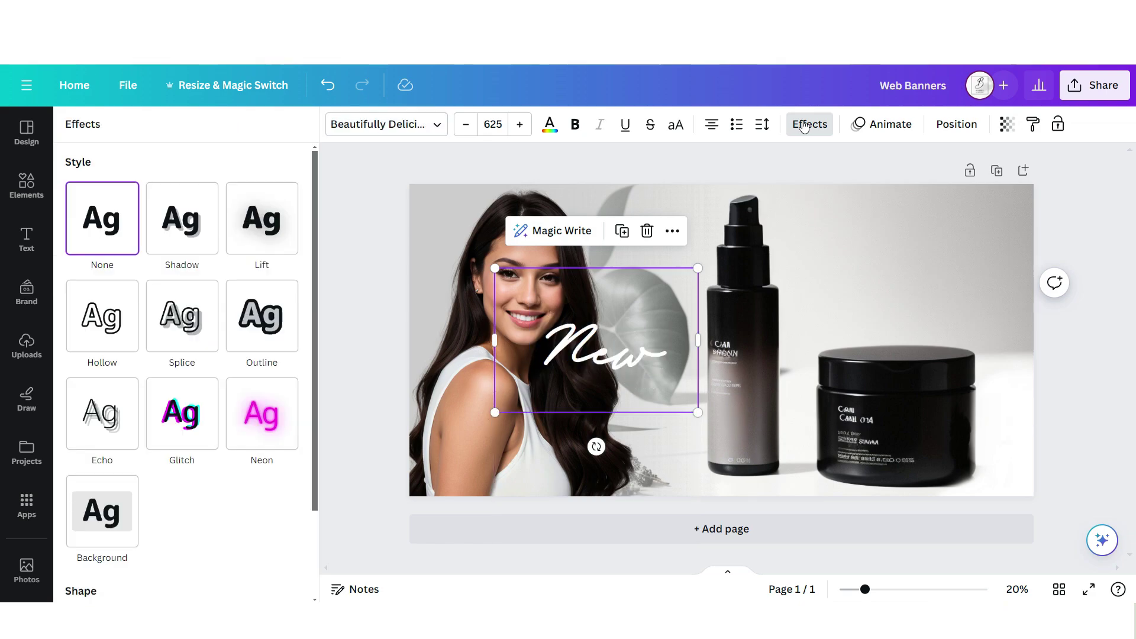
left_click(242, 219)
Add the SKINCARE title text with a lifted shadow effect
left_click(26, 239)
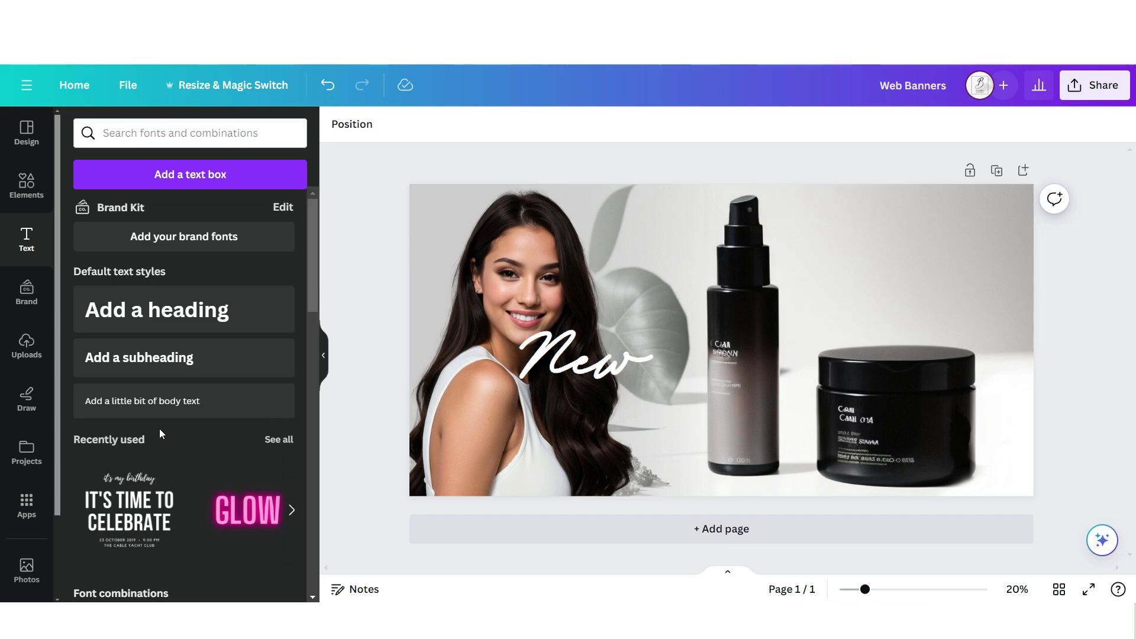
left_click(155, 407)
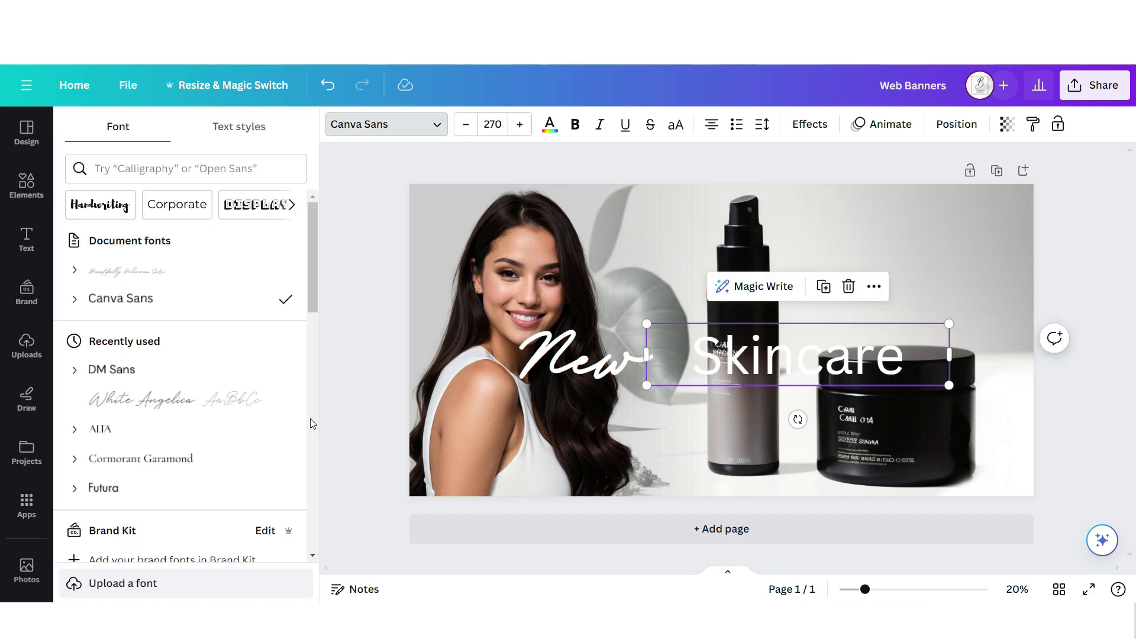
left_click(806, 124)
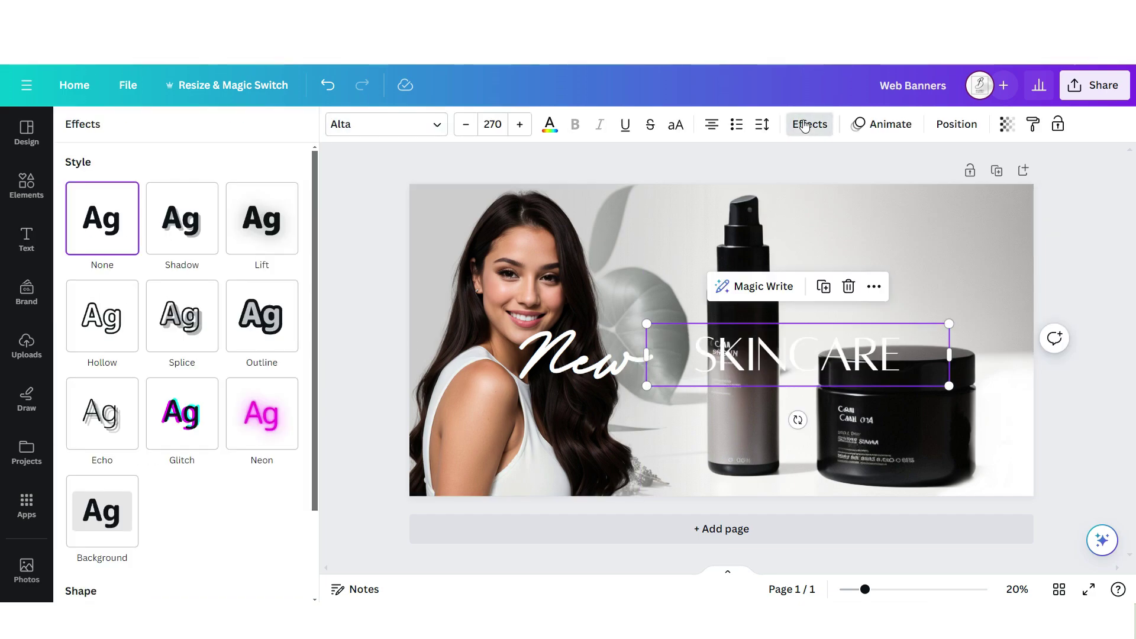
left_click(283, 234)
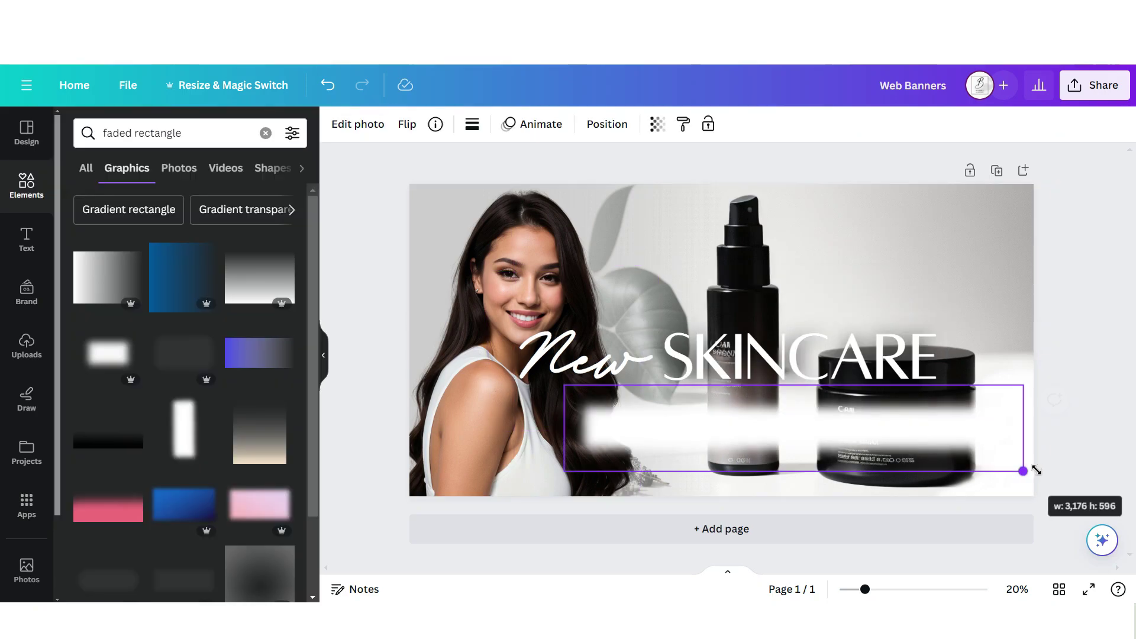
Add a black bar with larger SHOP THE COLLECTION text in Futura, then a blank second page
left_click_drag(1035, 469, 825, 434)
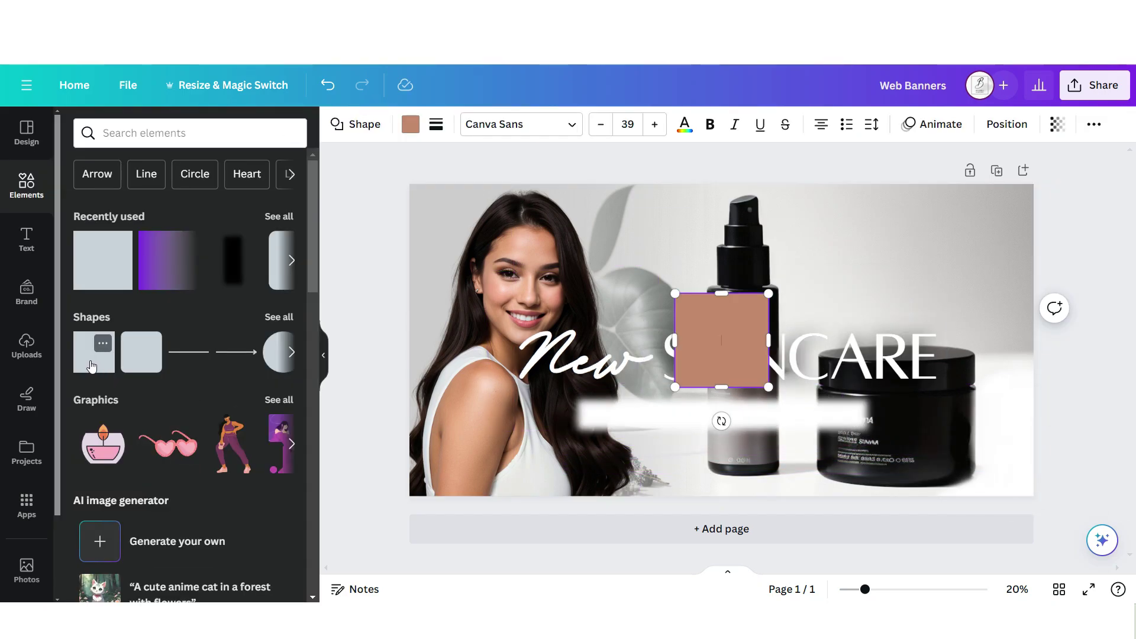
left_click(410, 123)
left_click(161, 213)
left_click_drag(720, 326, 621, 432)
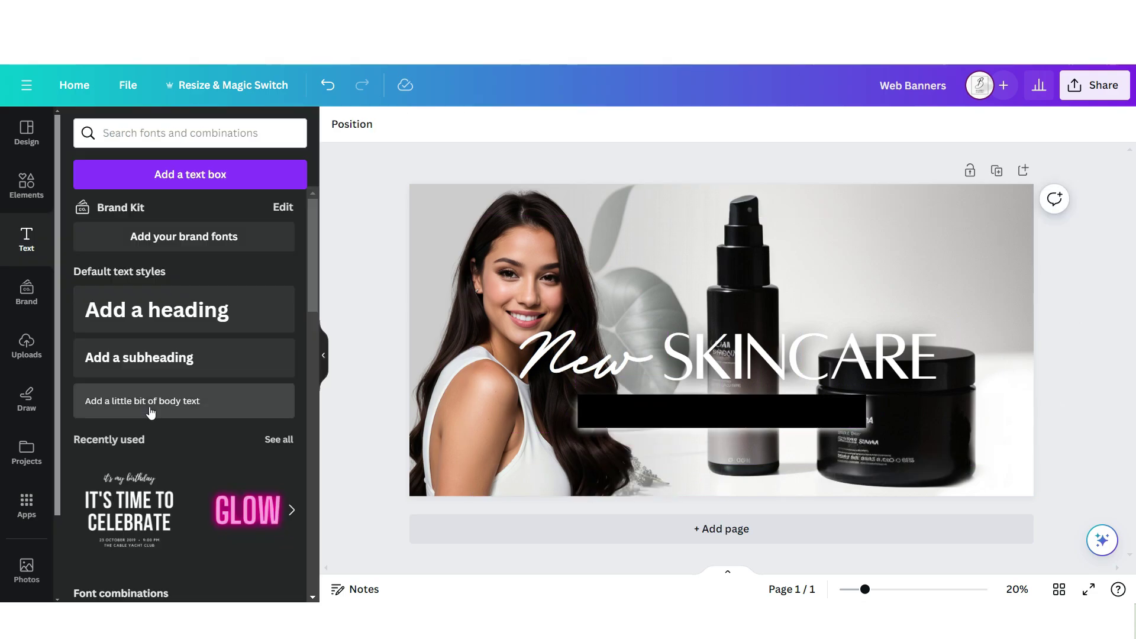
left_click(183, 409)
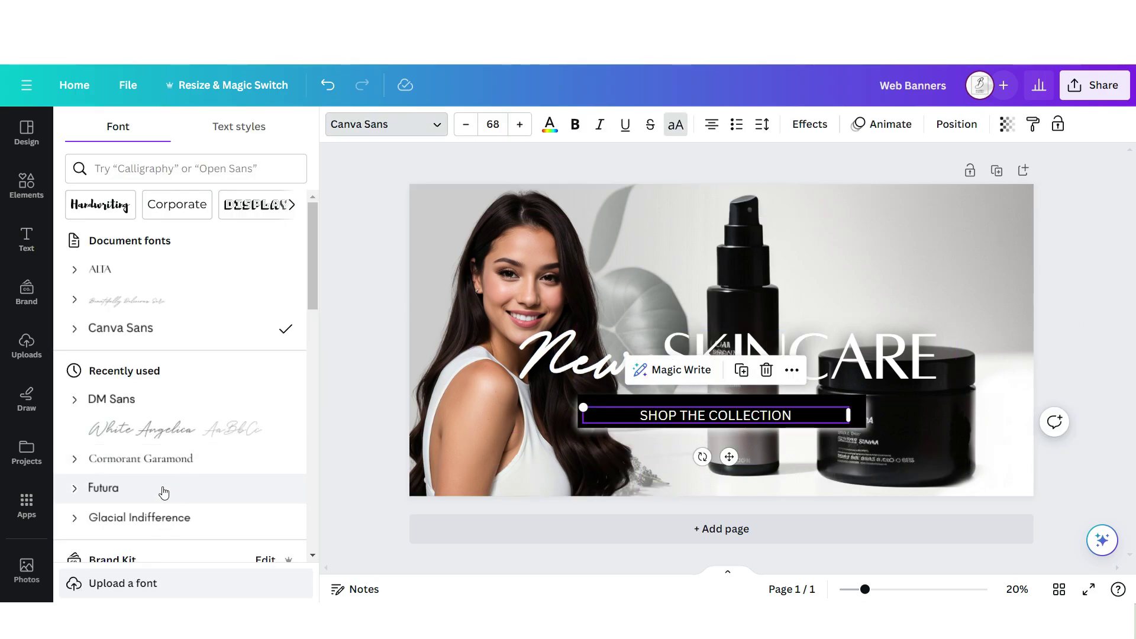
left_click(145, 487)
left_click(1069, 310)
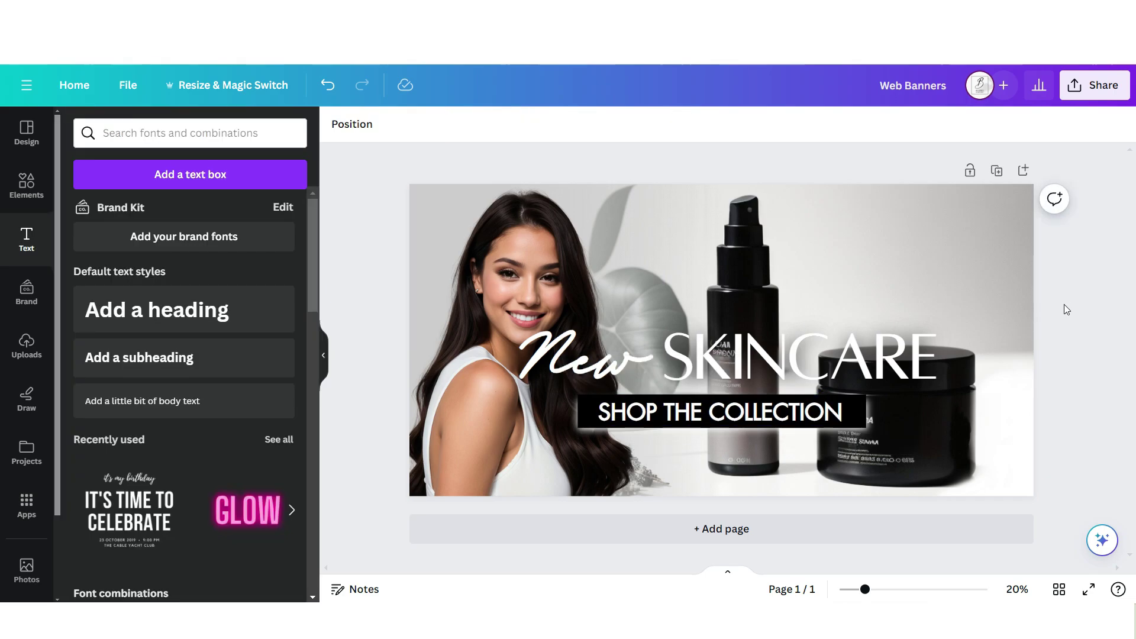
left_click(1022, 171)
left_click(337, 124)
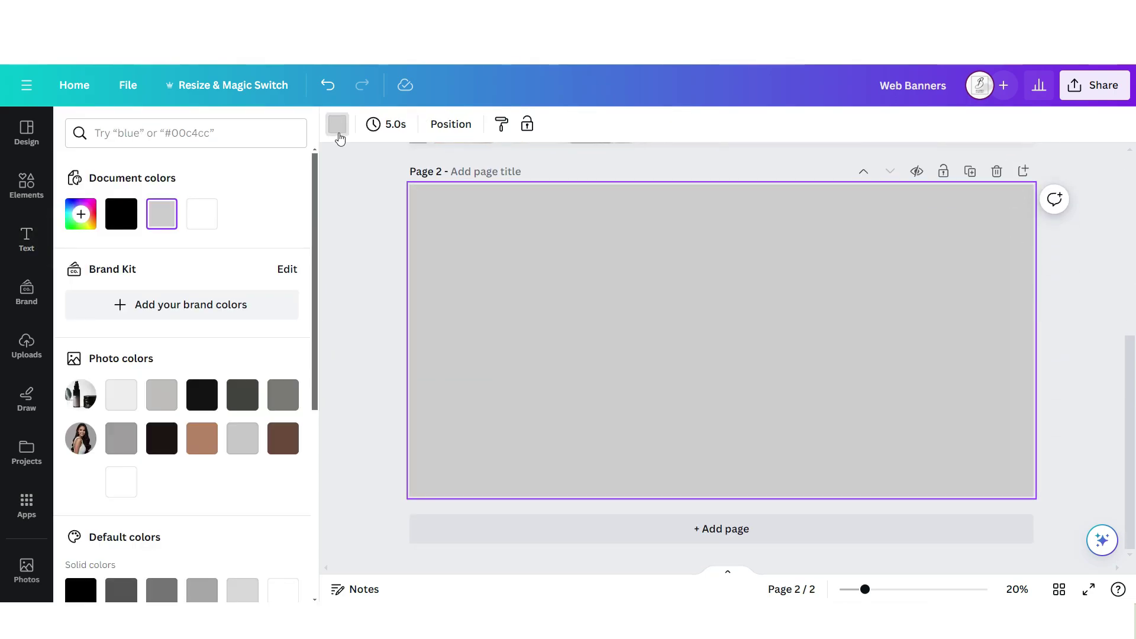
Make page 2 white, move the woman's photo left and resize the product photos
left_click(200, 220)
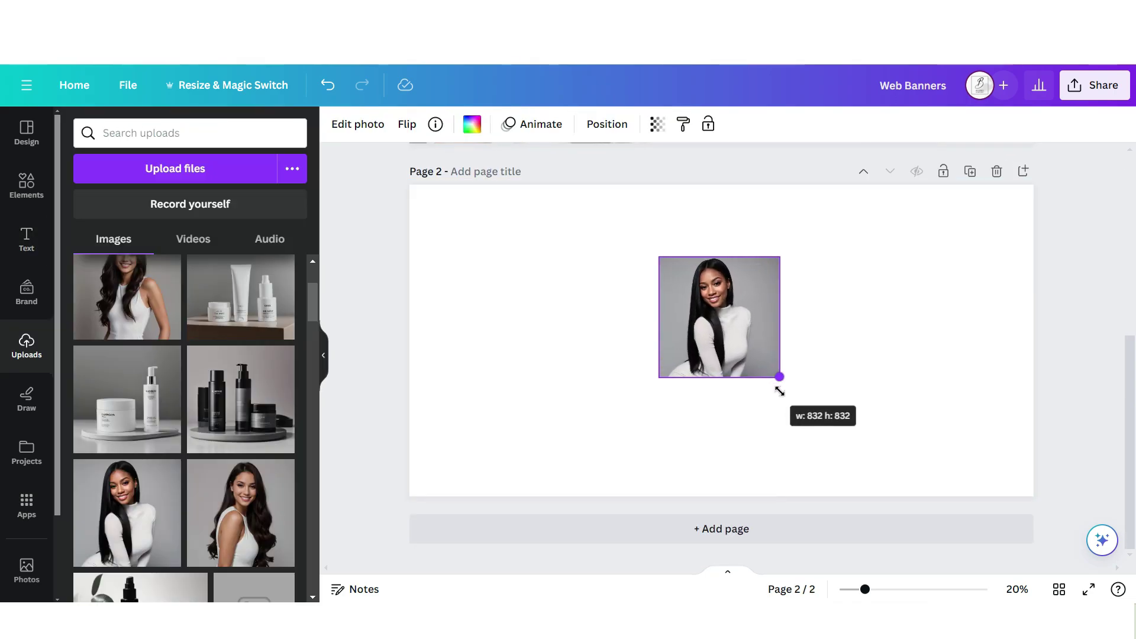
left_click_drag(779, 380, 877, 458)
left_click_drag(763, 361, 536, 331)
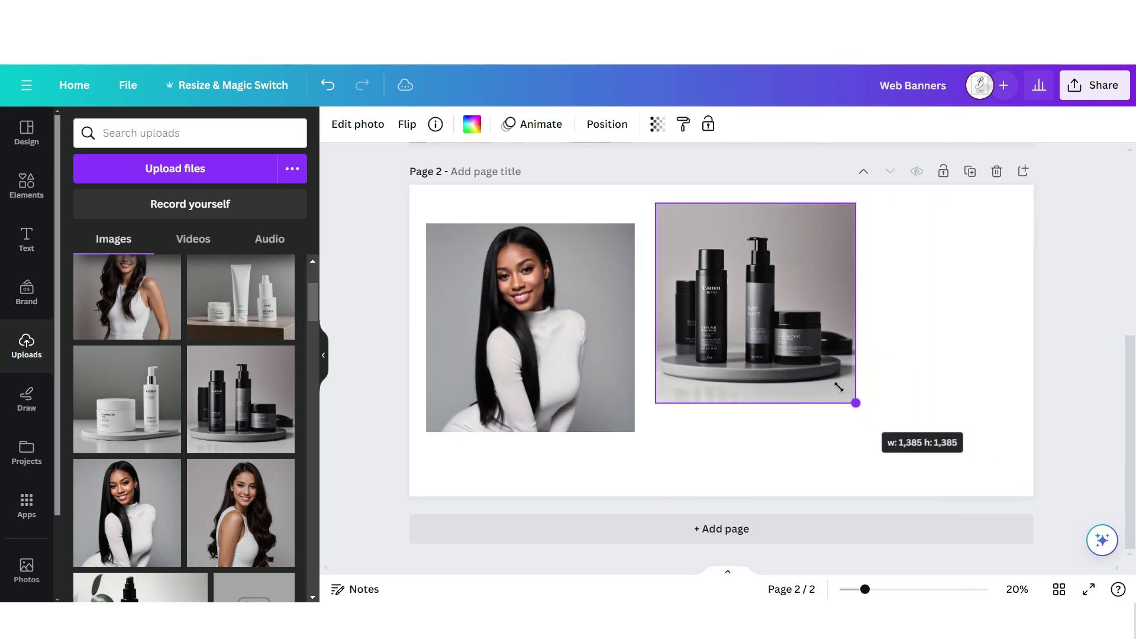
left_click_drag(839, 387, 759, 307)
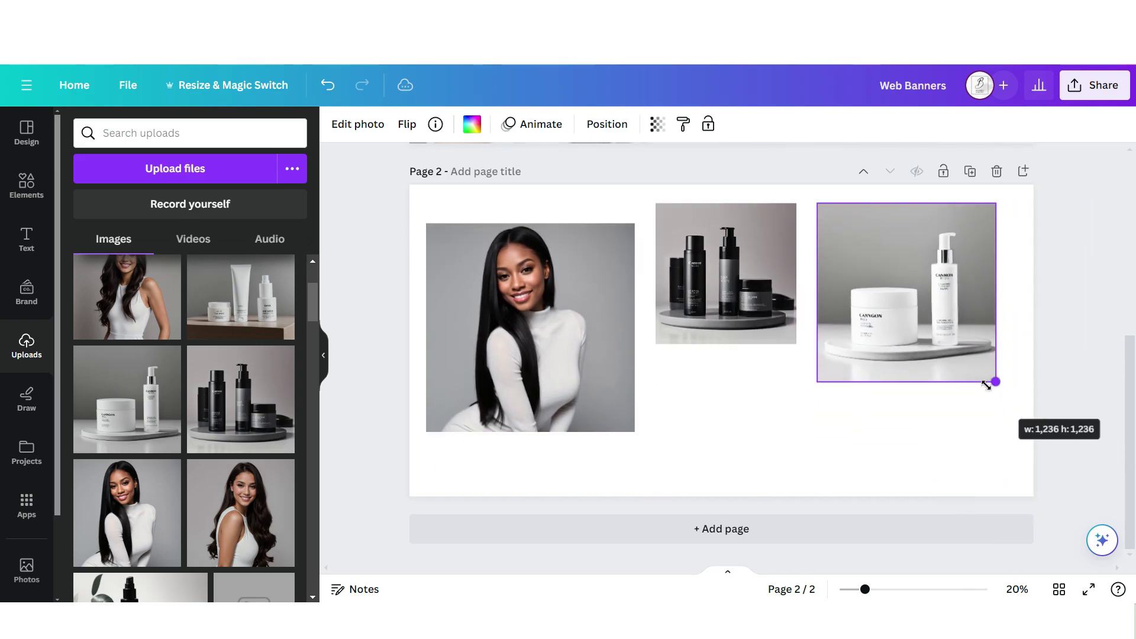
left_click_drag(977, 360, 948, 334)
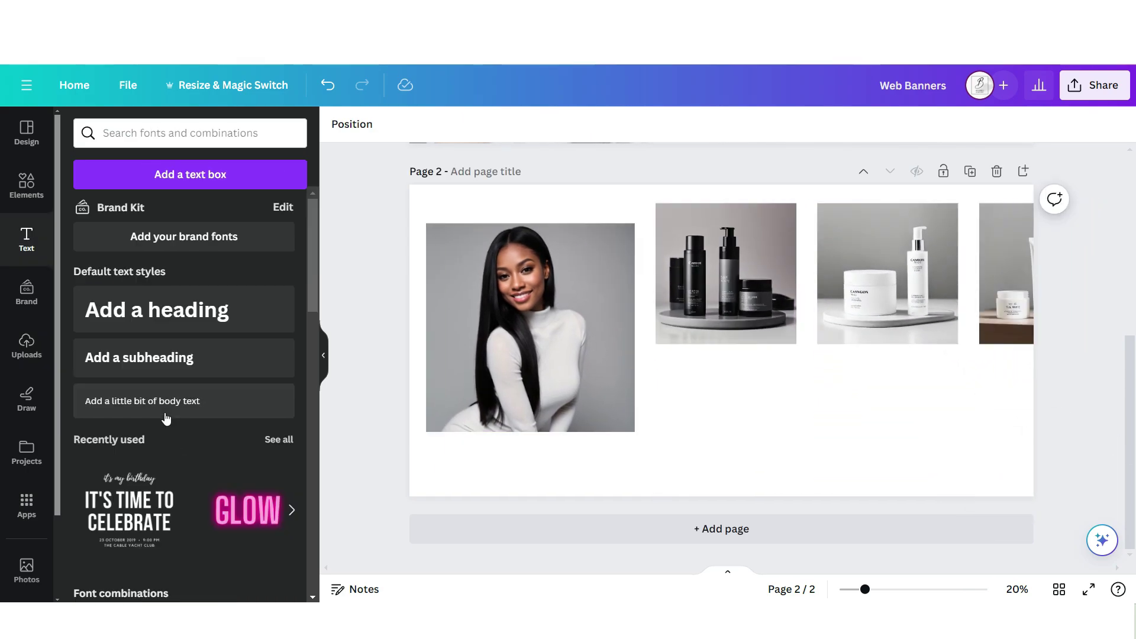
Add 'SHOP NOW SHOP NOW' text in Alta, faded almost completely with Transparency
left_click(155, 400)
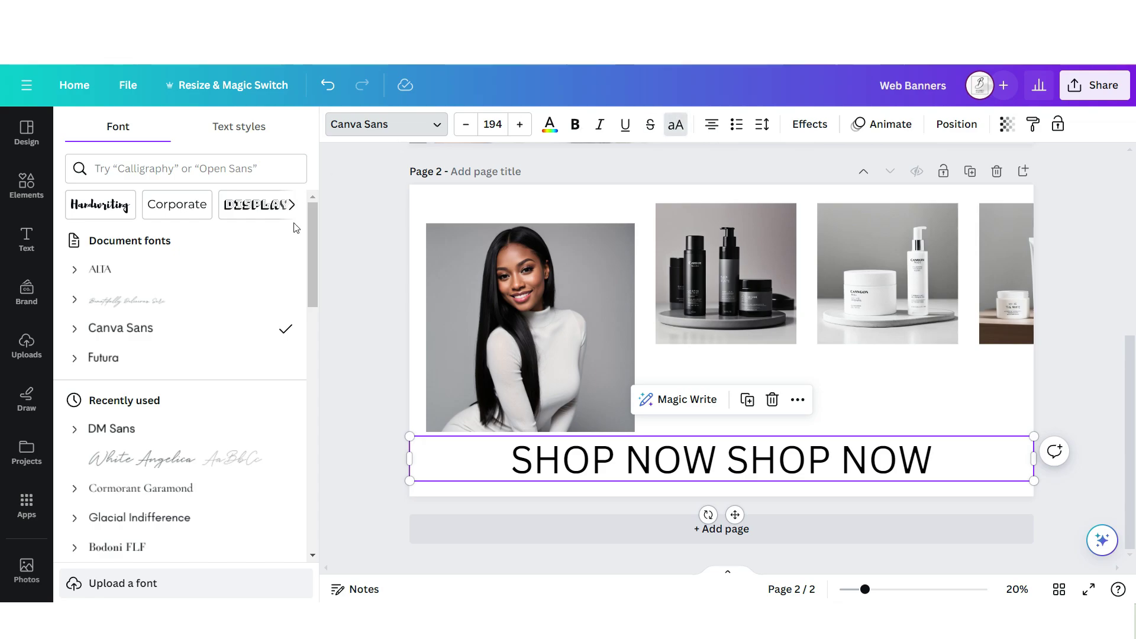
left_click(216, 268)
left_click(1007, 124)
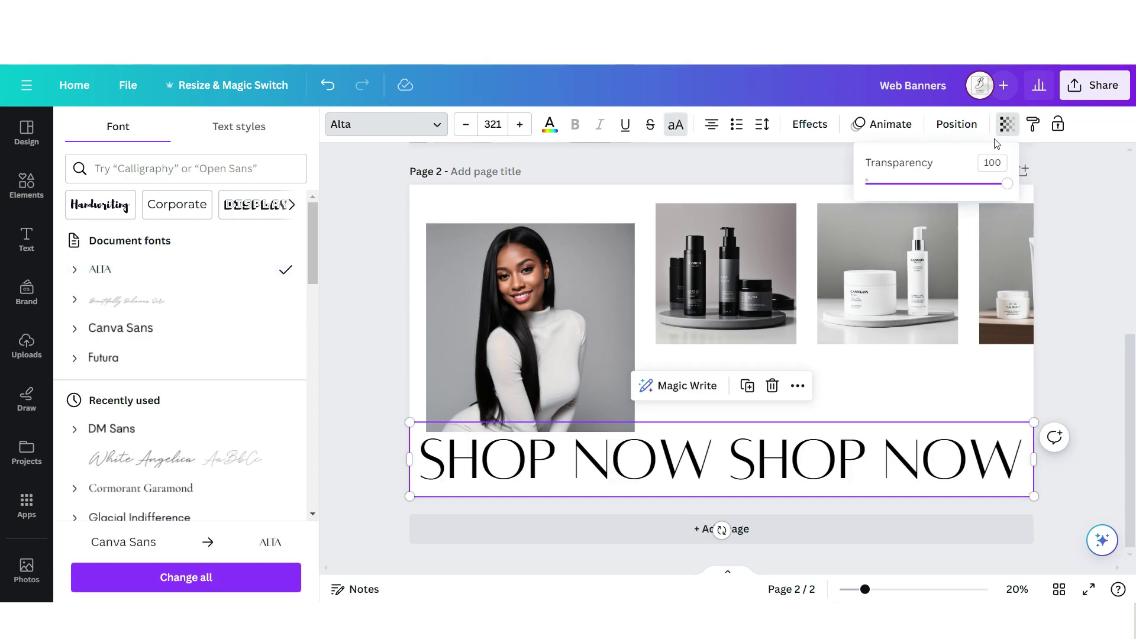
left_click_drag(998, 187, 875, 183)
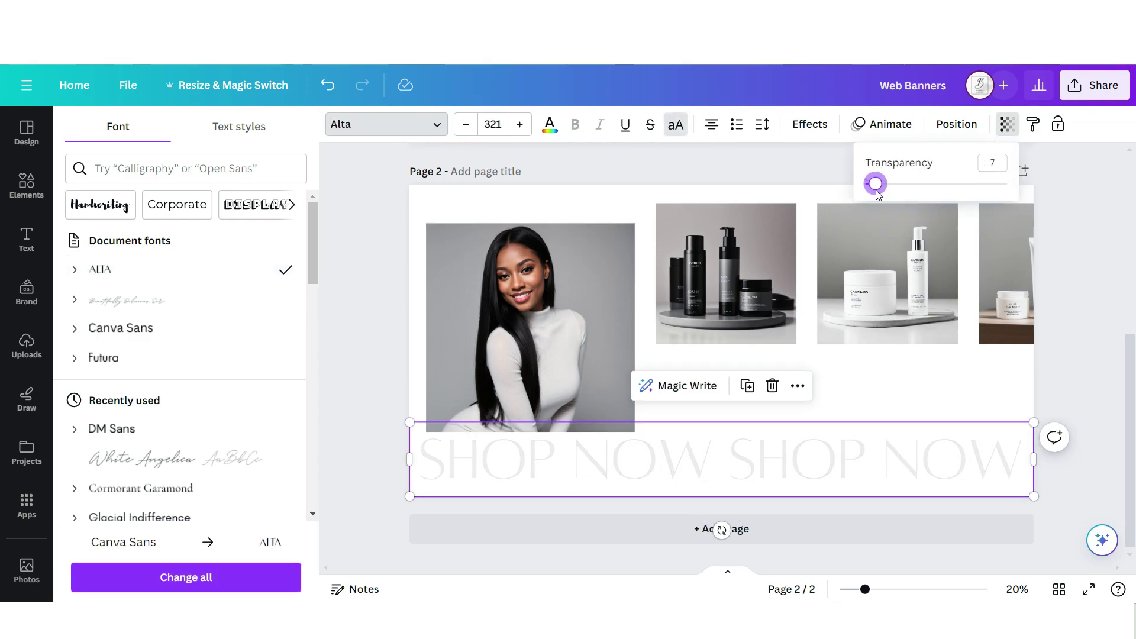
Add 'Shop' in a handwritten script font and 'OUR SERUMS' in Alta
left_click(127, 403)
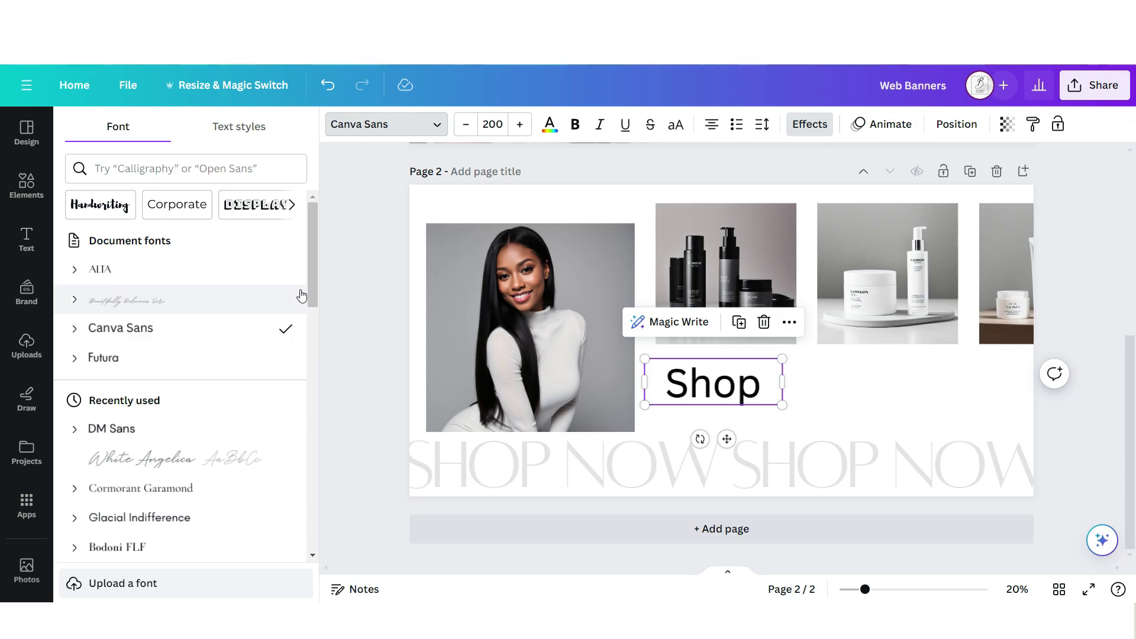
left_click(290, 298)
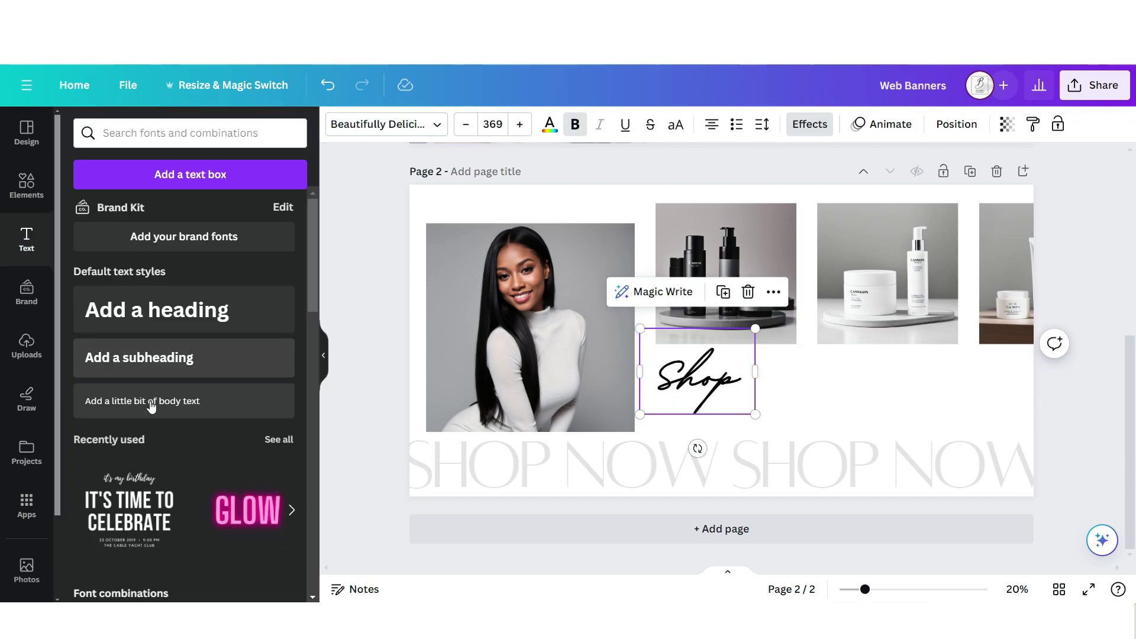
left_click(159, 404)
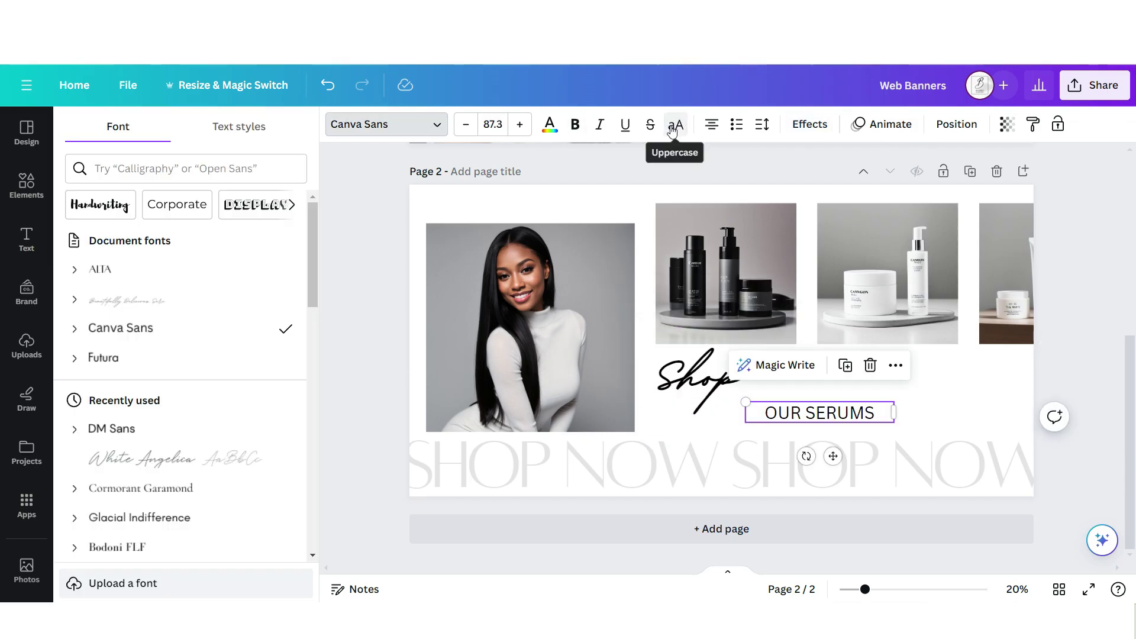
left_click(170, 274)
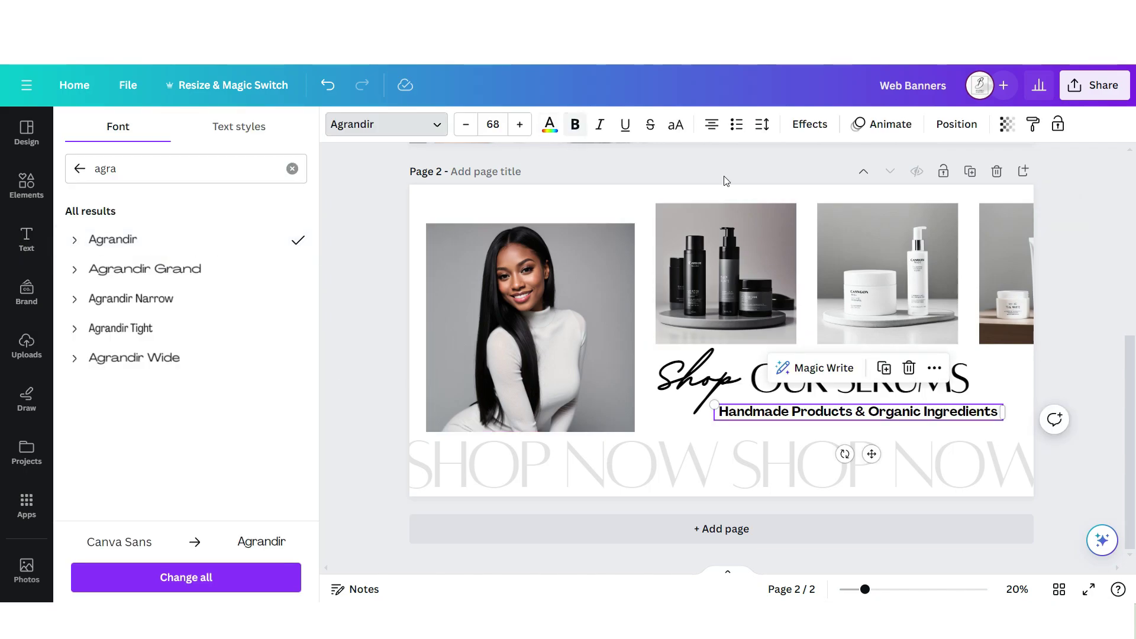
left_click(639, 155)
Add a third page, paste a portrait photo and resize the photos on it
left_click(1023, 171)
key("ctrl+v")
left_click_drag(874, 334, 619, 434)
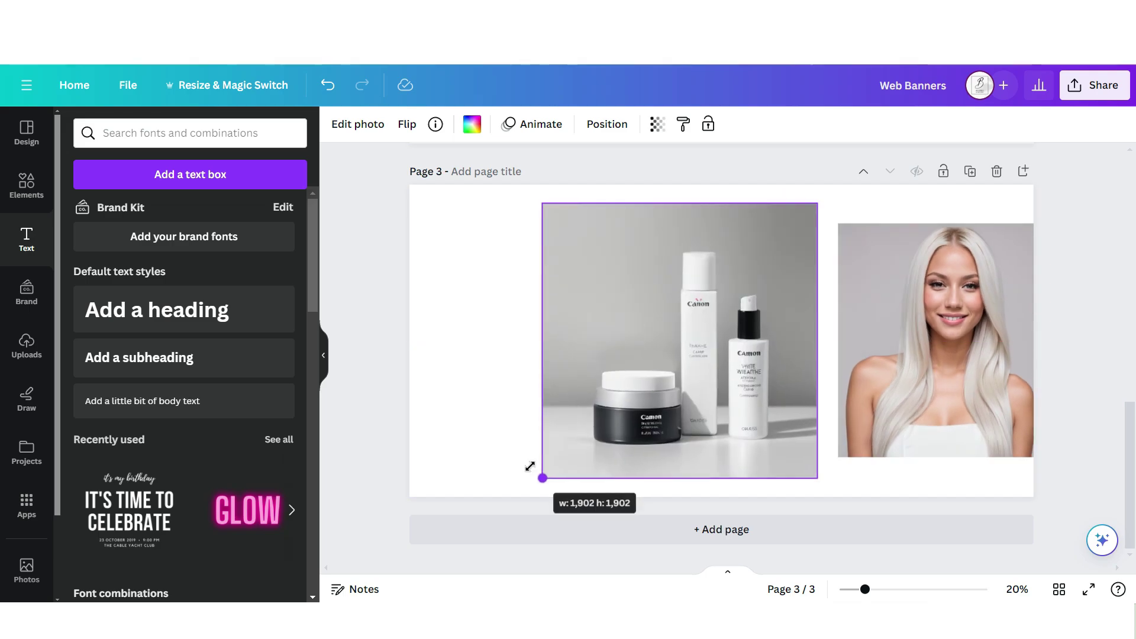
left_click_drag(530, 466, 722, 343)
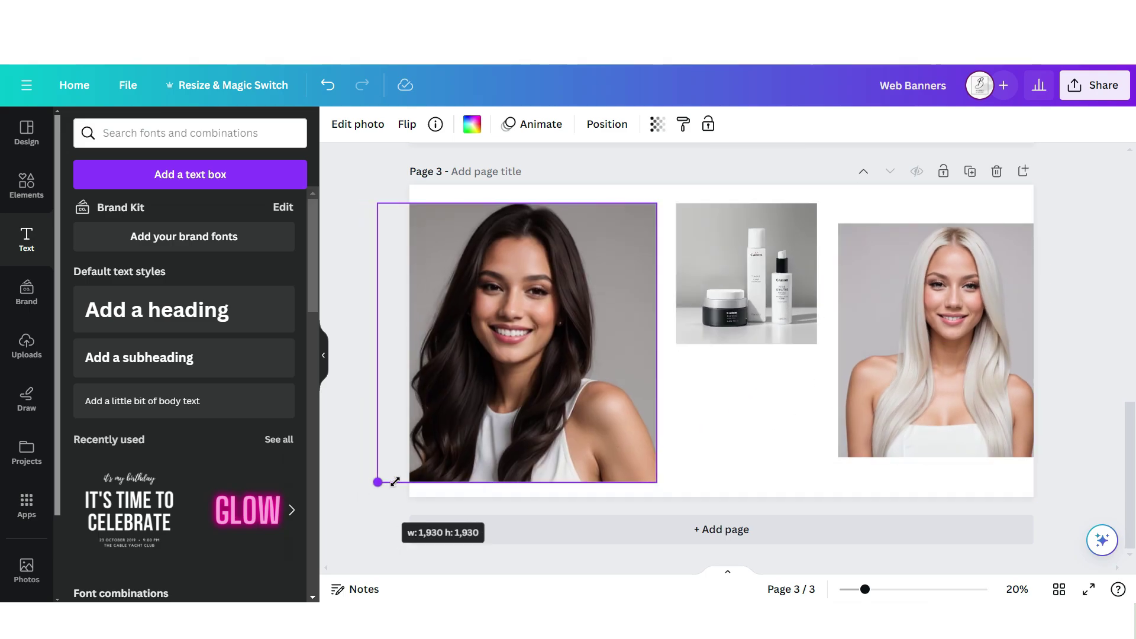
left_click_drag(393, 480, 535, 362)
Copy the faded SHOP NOW text onto page 3 and send it behind the photos
right_click(655, 395)
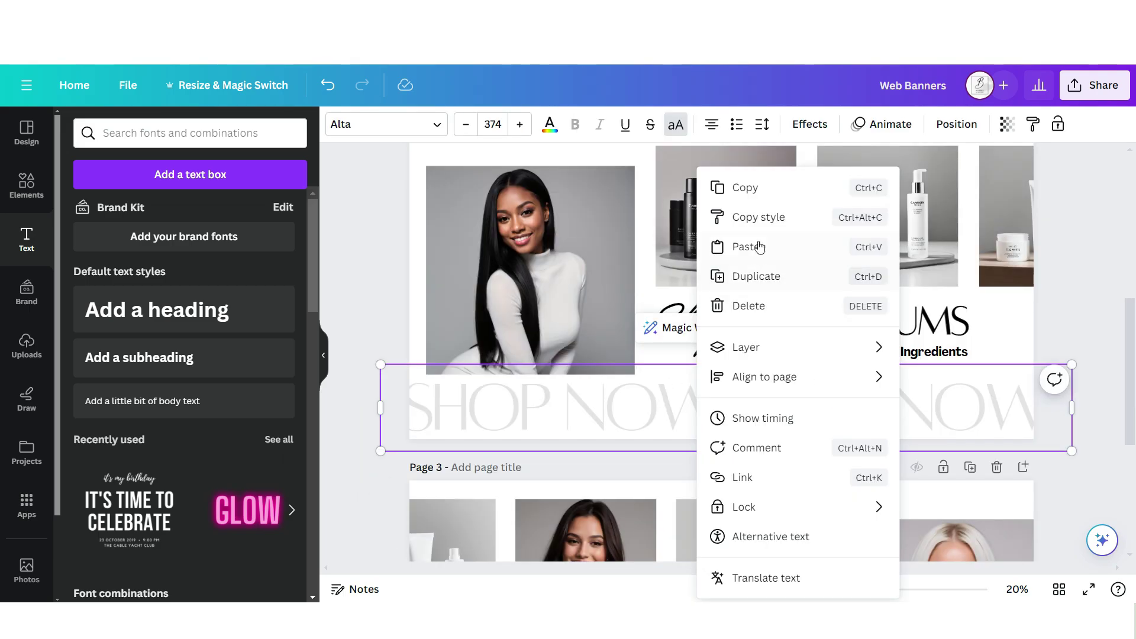
left_click(759, 188)
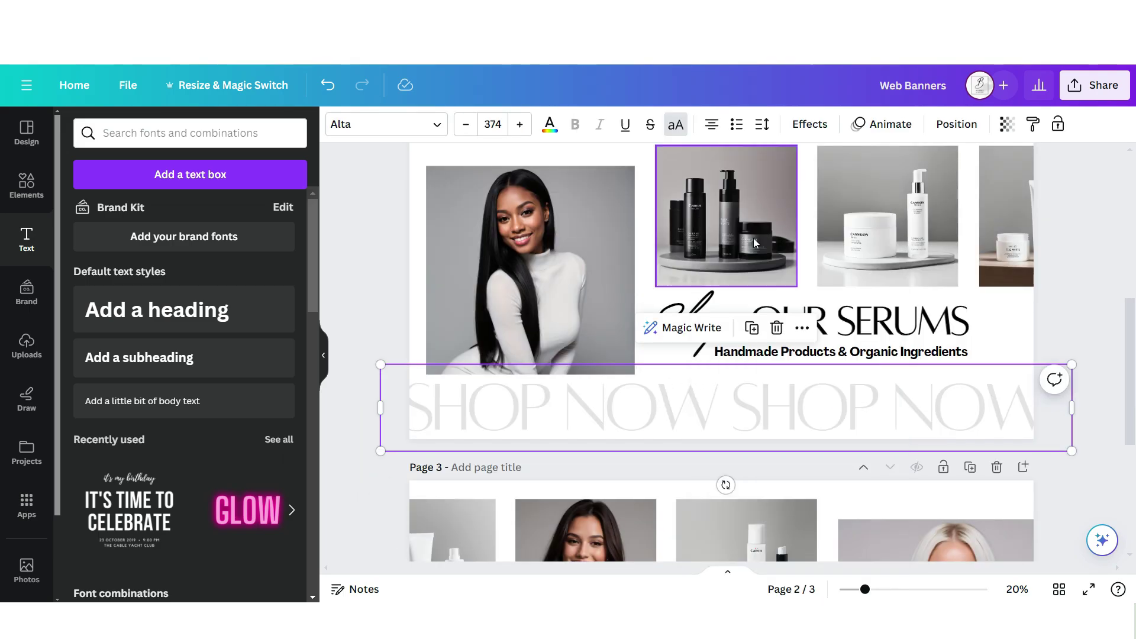
scroll(725, 414, "down", 5)
key("ctrl+v")
left_click(956, 123)
left_click(286, 194)
scroll(978, 424, "up", 5)
left_click_drag(985, 441, 636, 341)
Paste the Shop OUR SERUMS text group onto page 3 and rearrange its words
right_click(716, 384)
left_click(764, 187)
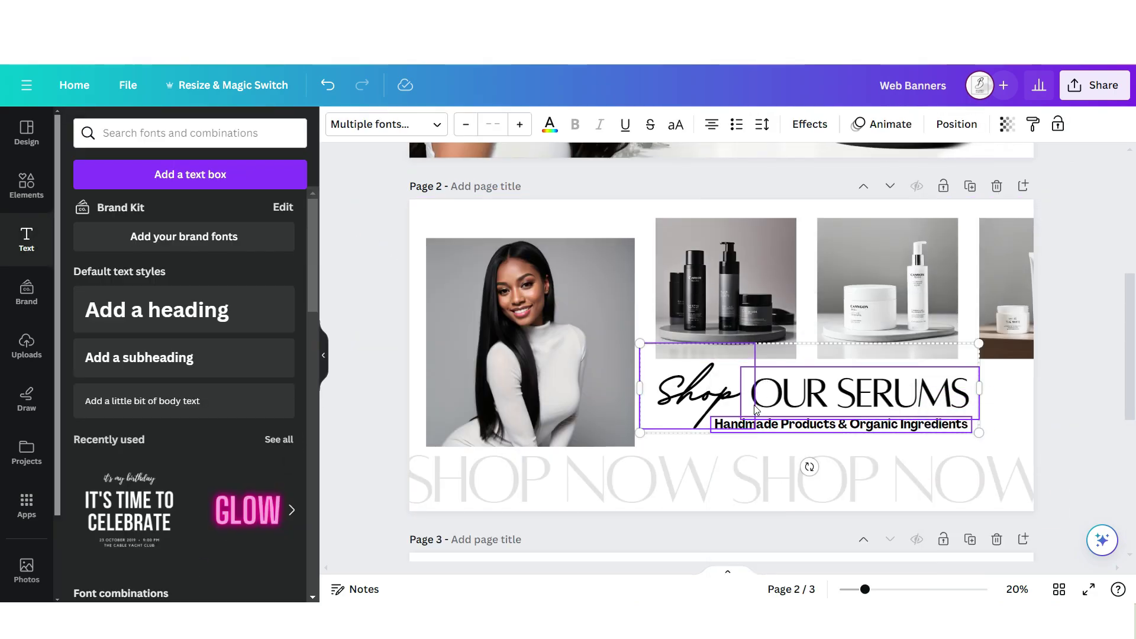
scroll(807, 467, "down", 5)
key("ctrl+v")
left_click(499, 394)
left_click_drag(499, 394, 735, 391)
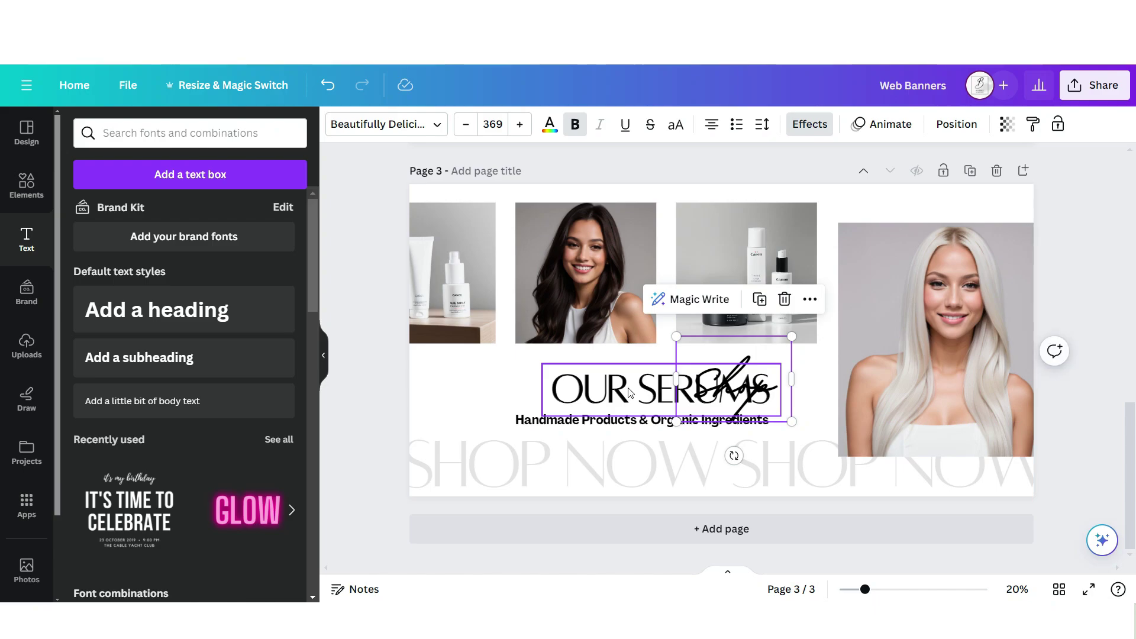
left_click_drag(628, 388, 517, 385)
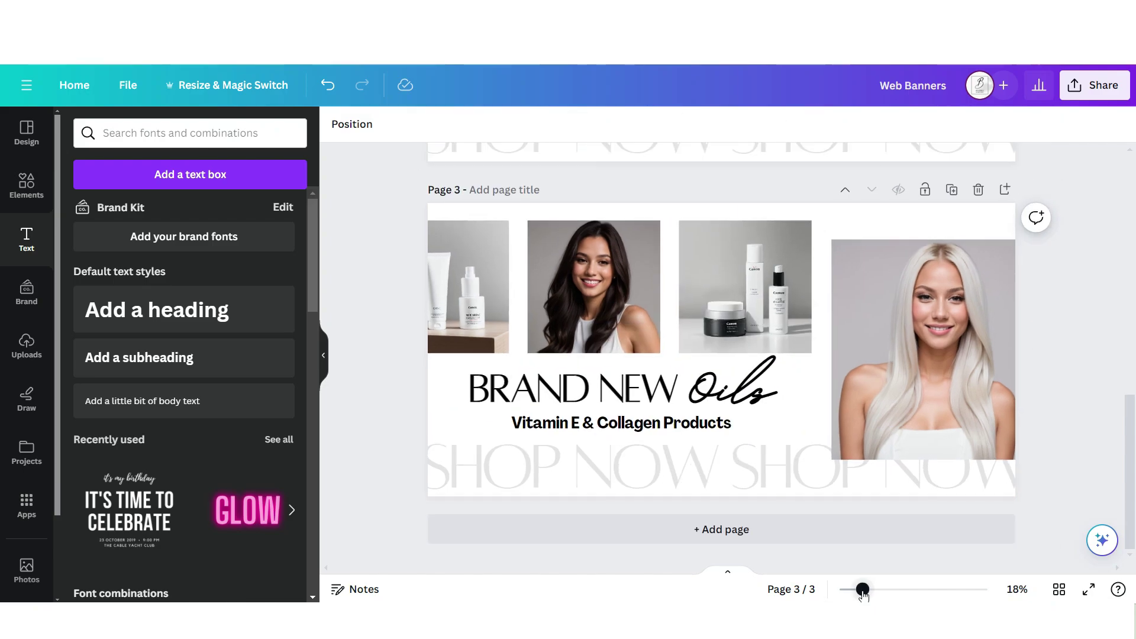
scroll(985, 423, "down", 3)
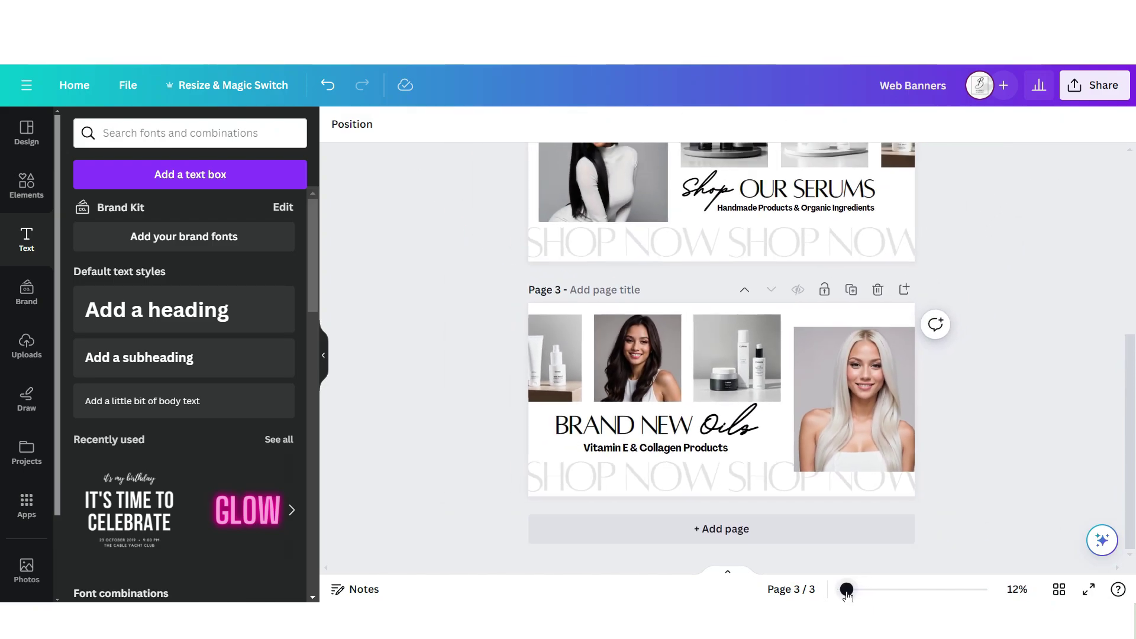
scroll(984, 422, "up", 4)
scroll(982, 424, "up", 3)
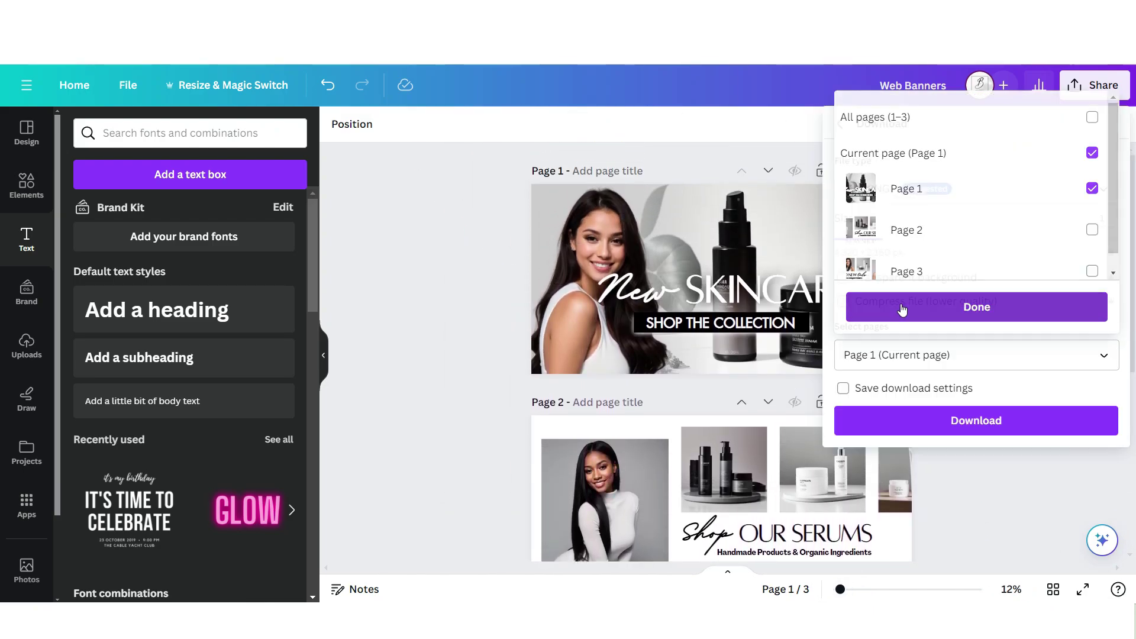
Use the downloaded skincare banner as the slide image, with slide height Adapt to first image
left_click(876, 355)
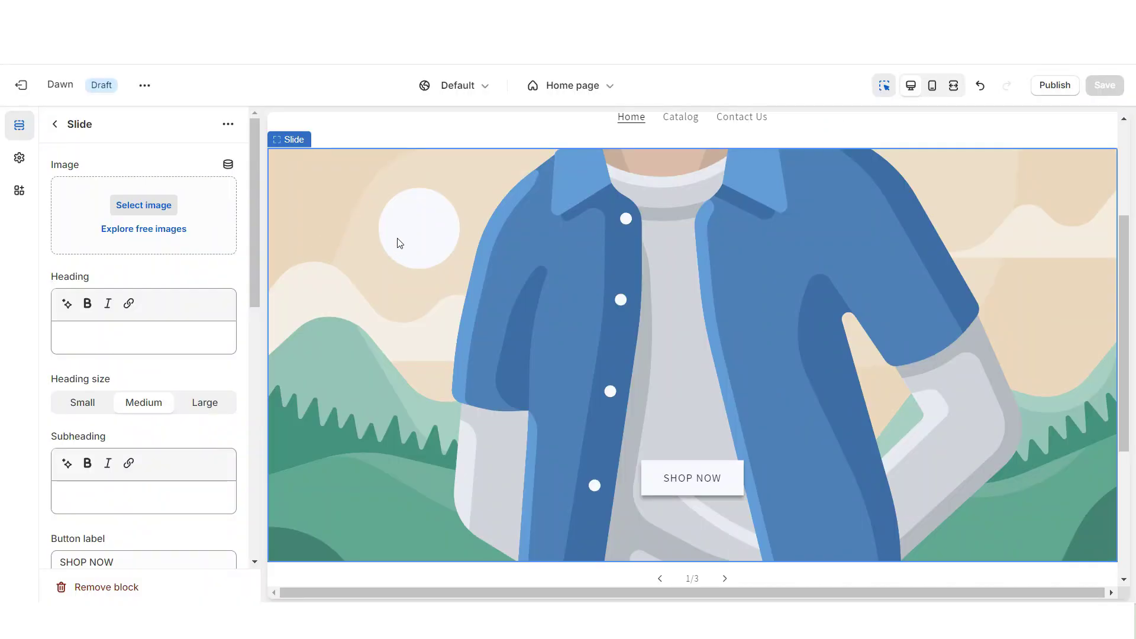
left_click(155, 210)
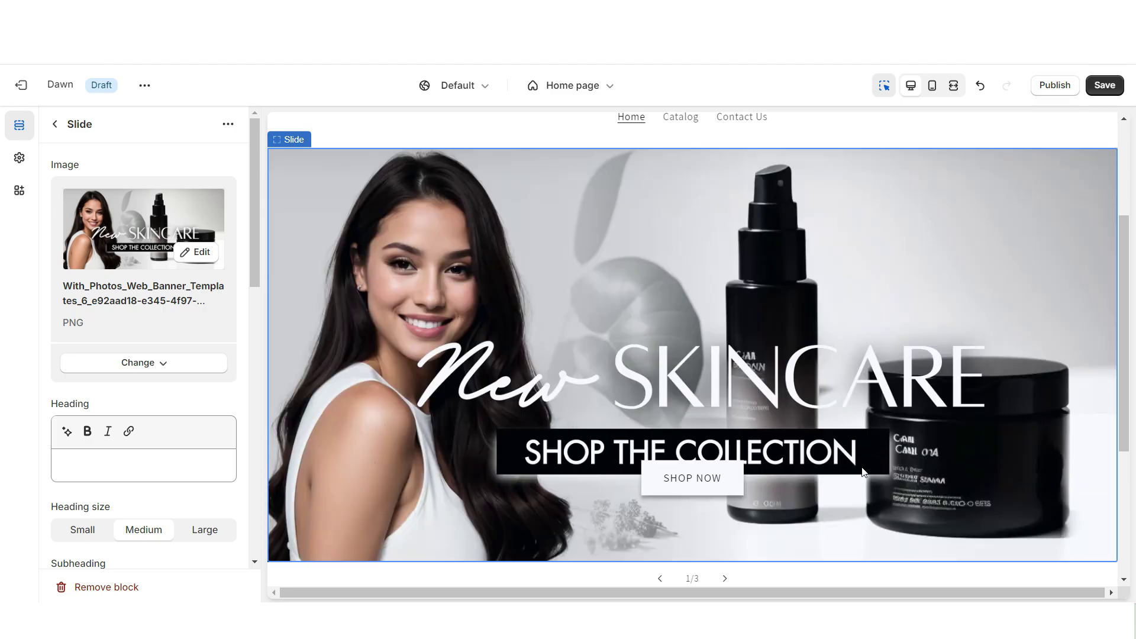
left_click(54, 123)
left_click(76, 245)
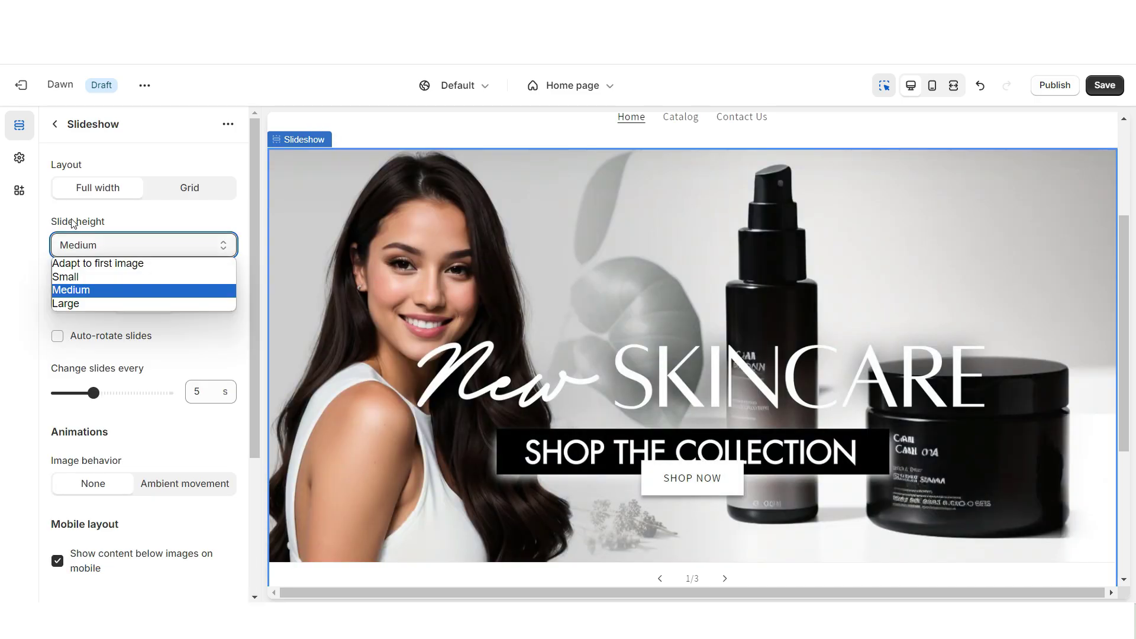
left_click(106, 263)
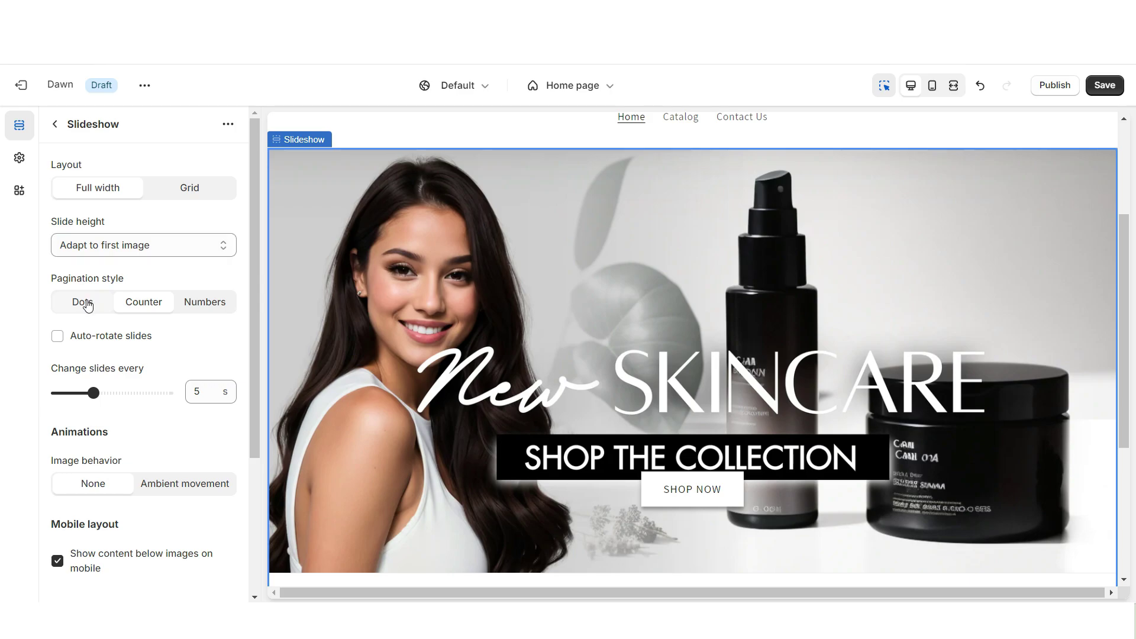
Save the theme and check the homepage slideshow at full width, advancing to the next slide
scroll(1083, 321, "down", 3)
left_click(953, 85)
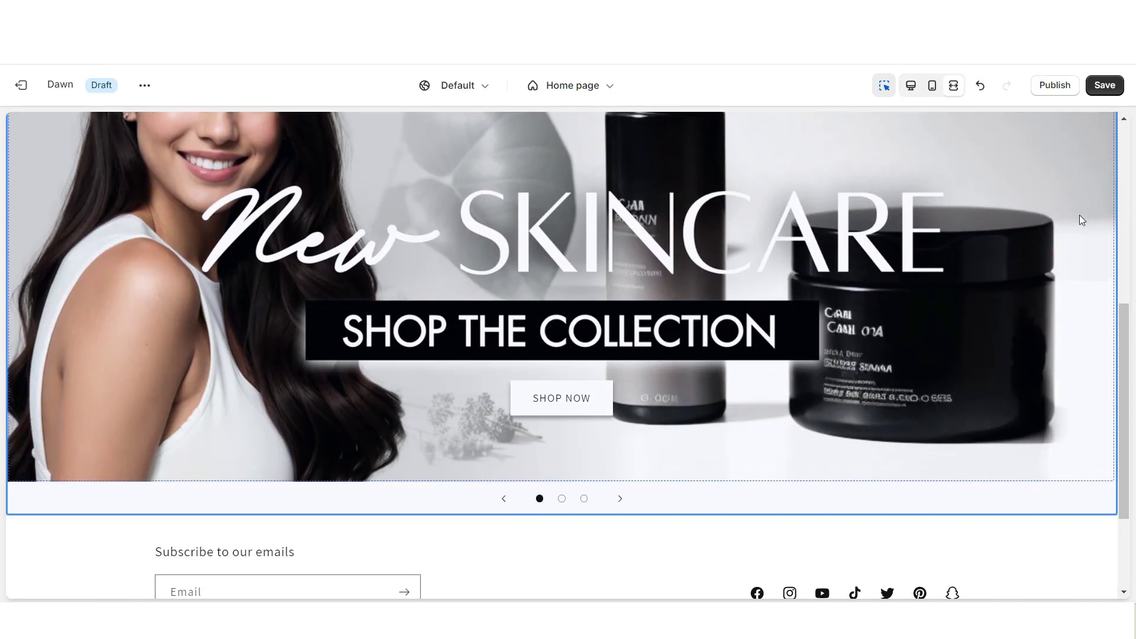
left_click(953, 87)
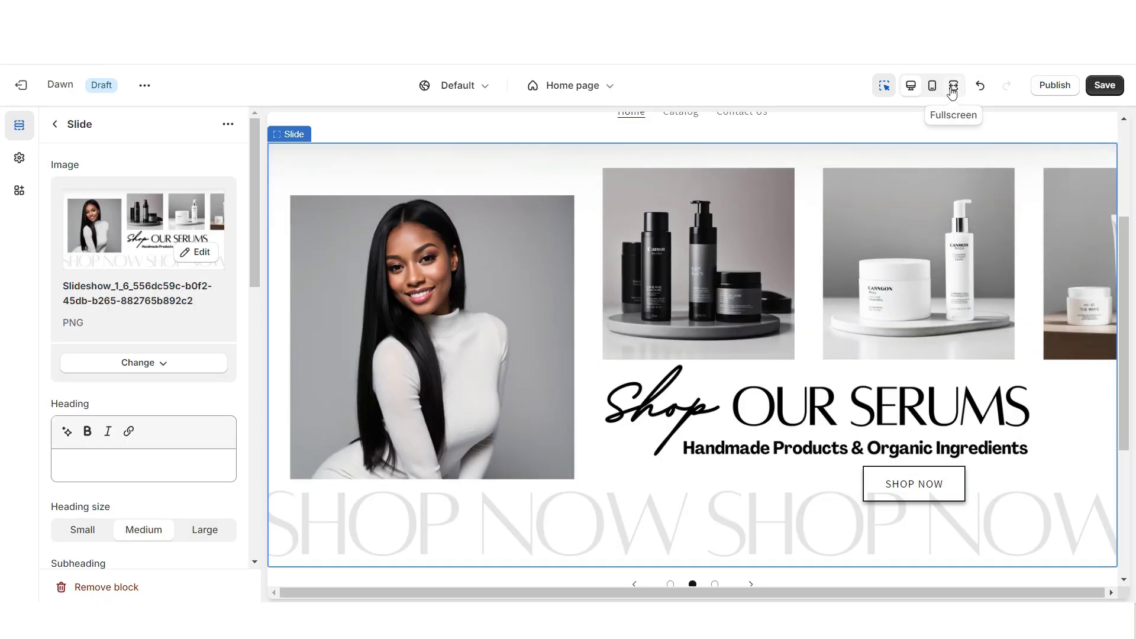
left_click(953, 86)
scroll(1059, 207, "down", 1)
left_click(1104, 85)
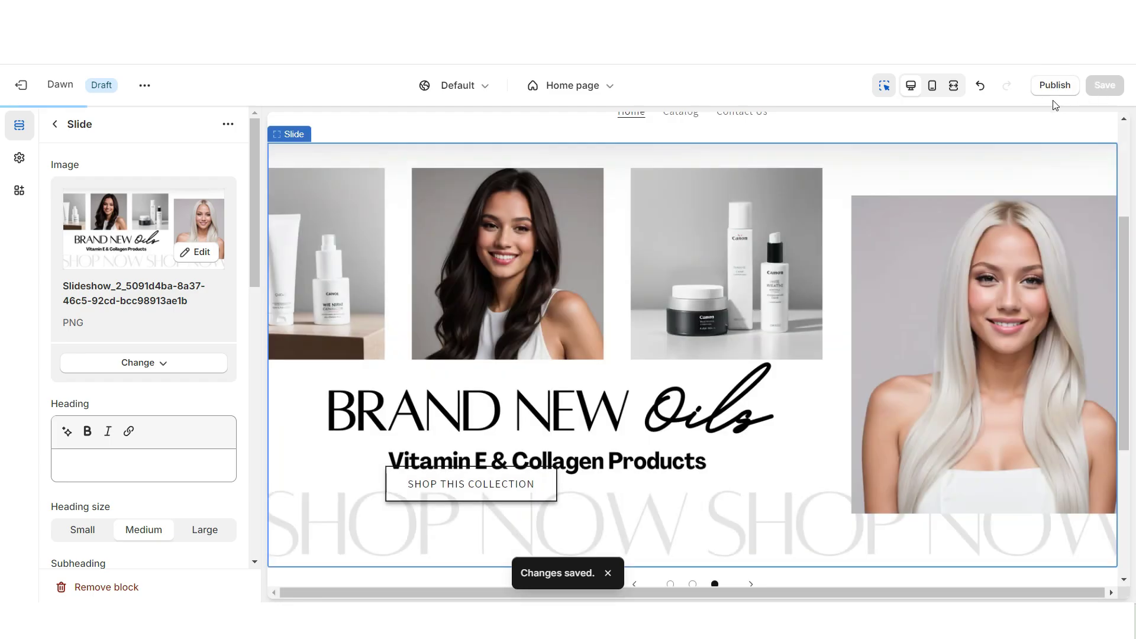
left_click(953, 86)
scroll(1119, 307, "down", 4)
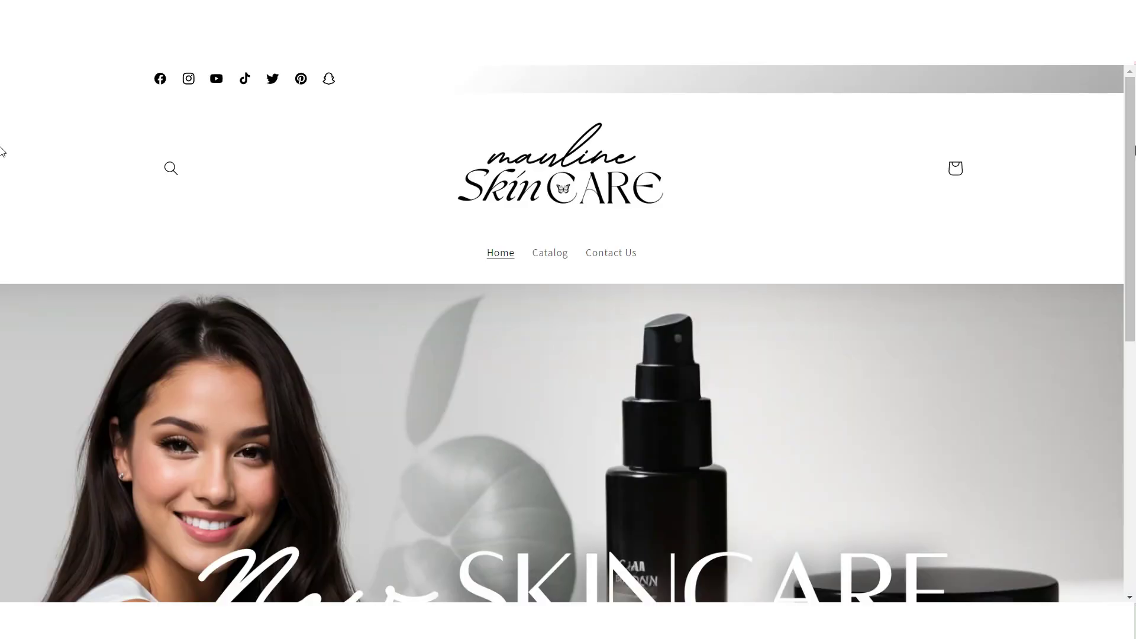
scroll(1, 152, "down", 3)
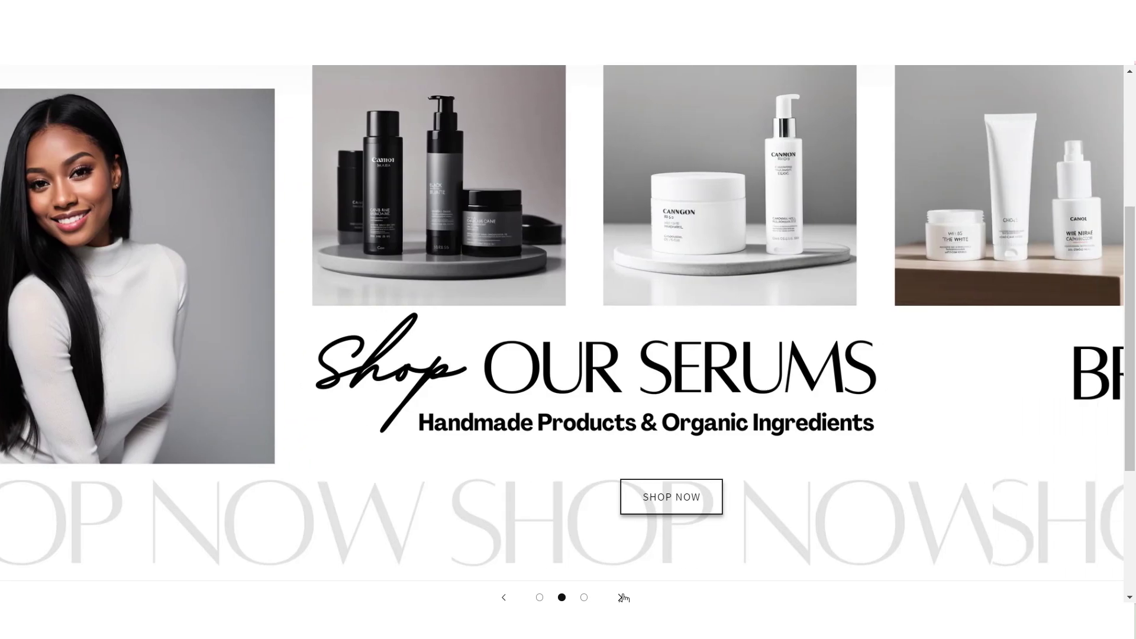
left_click(622, 597)
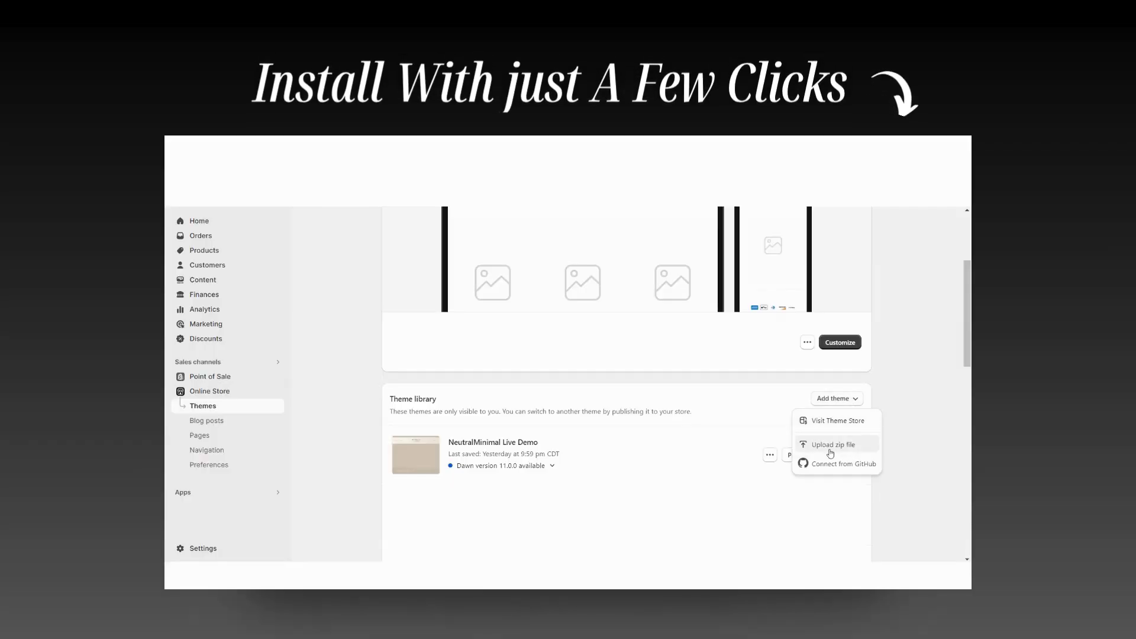
Upload ShopifyThemeTemplate.zip as a new theme from a zip file
left_click(836, 442)
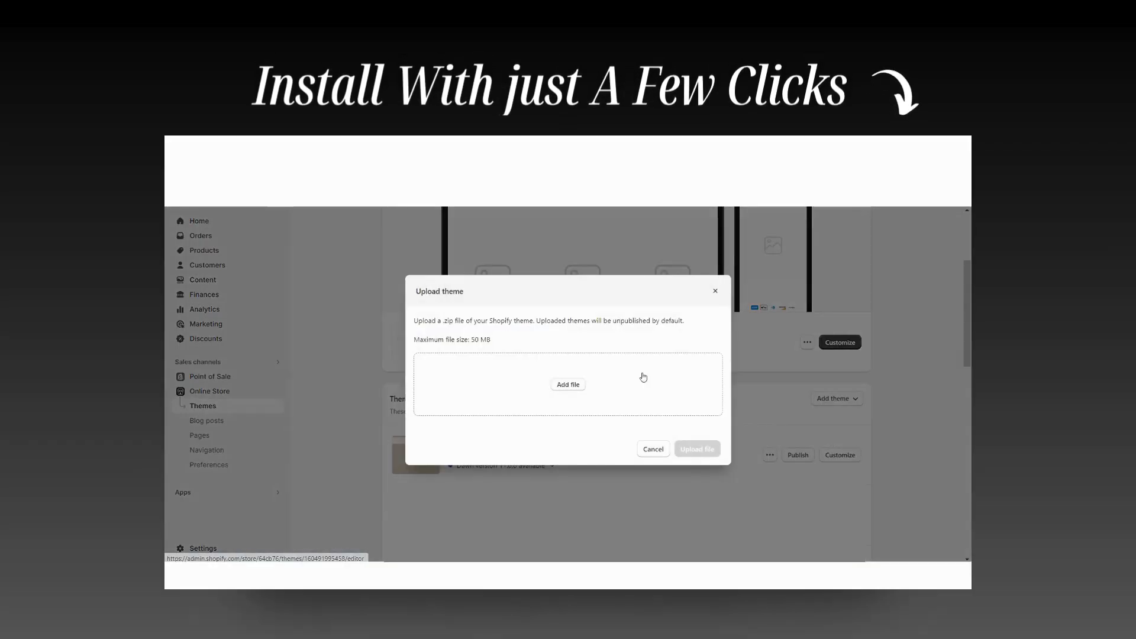
left_click(690, 393)
left_click(623, 539)
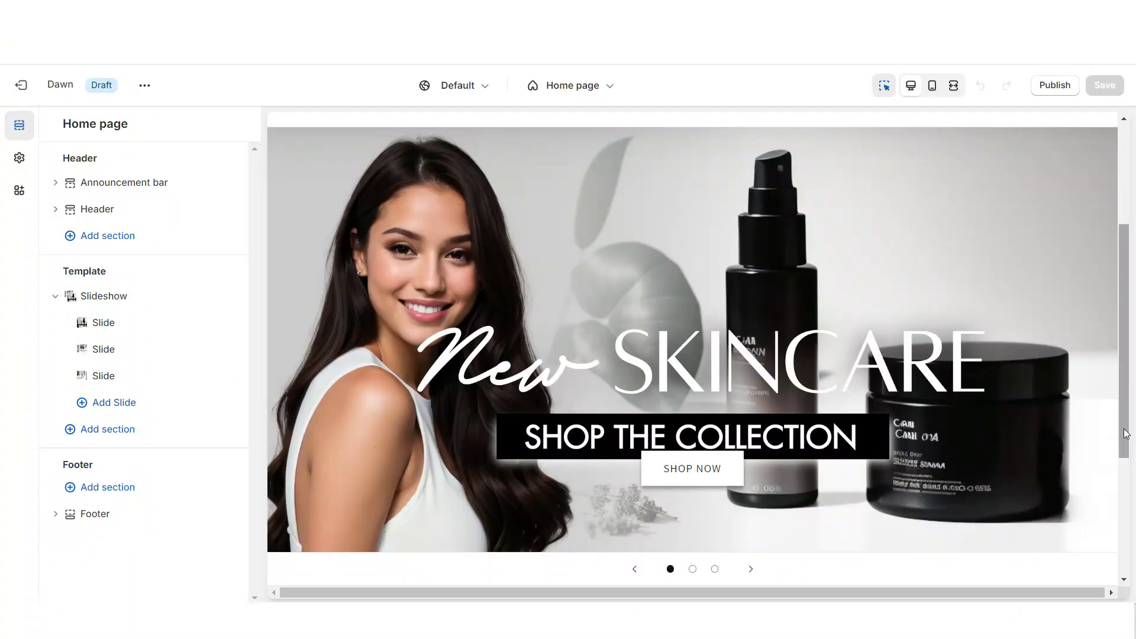
In Typography theme settings, choose Cormorant for headings and Cabin for body text
left_click(19, 158)
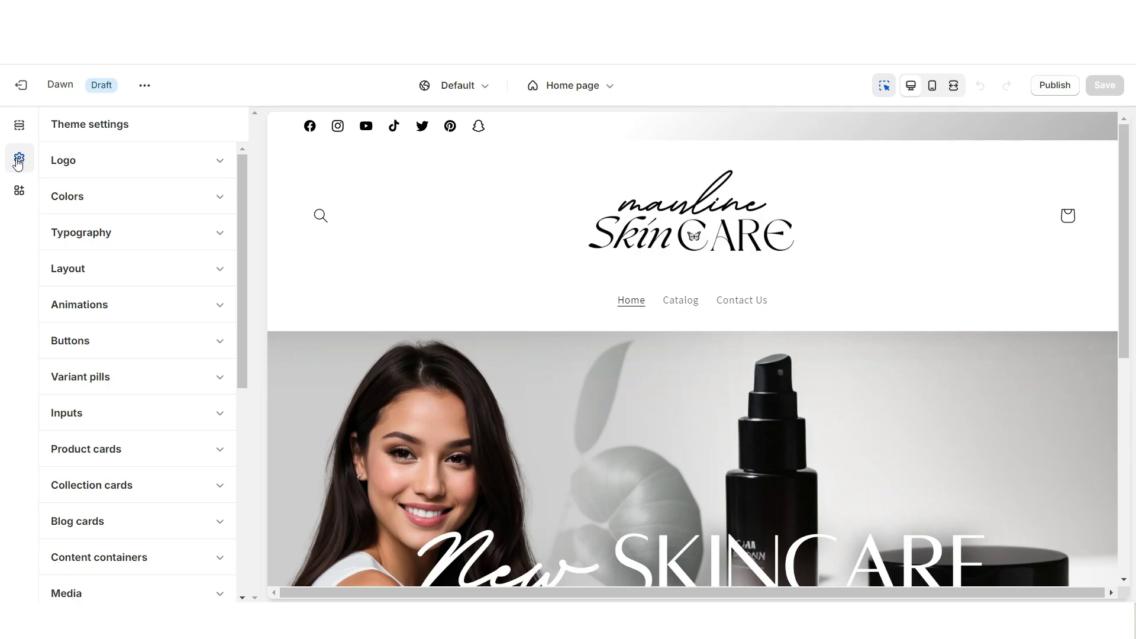
left_click(105, 236)
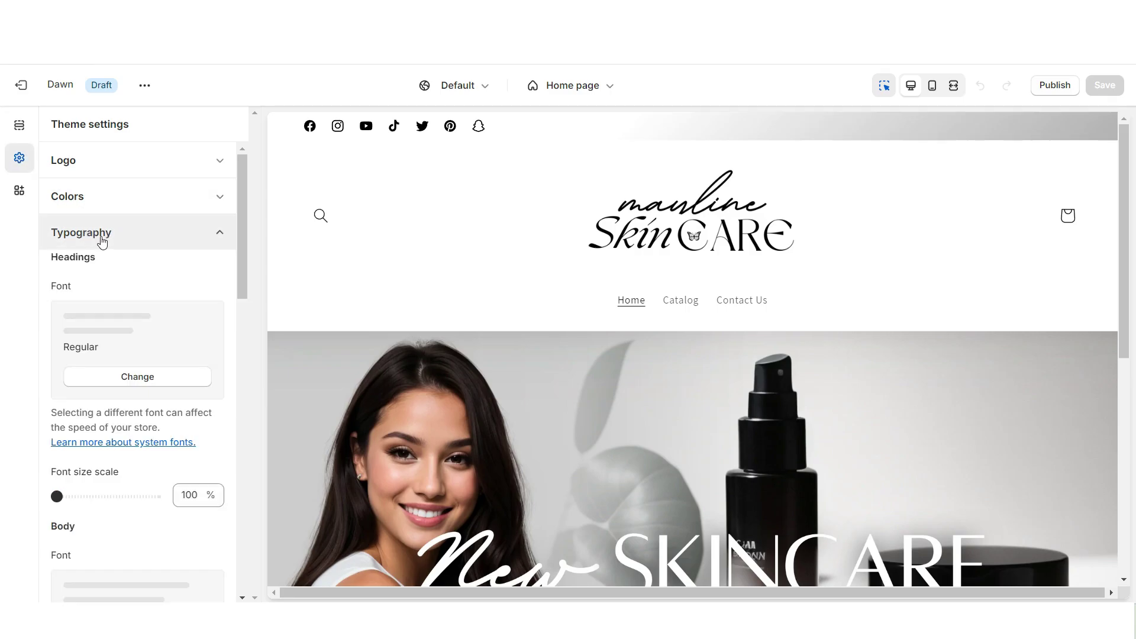
left_click(170, 375)
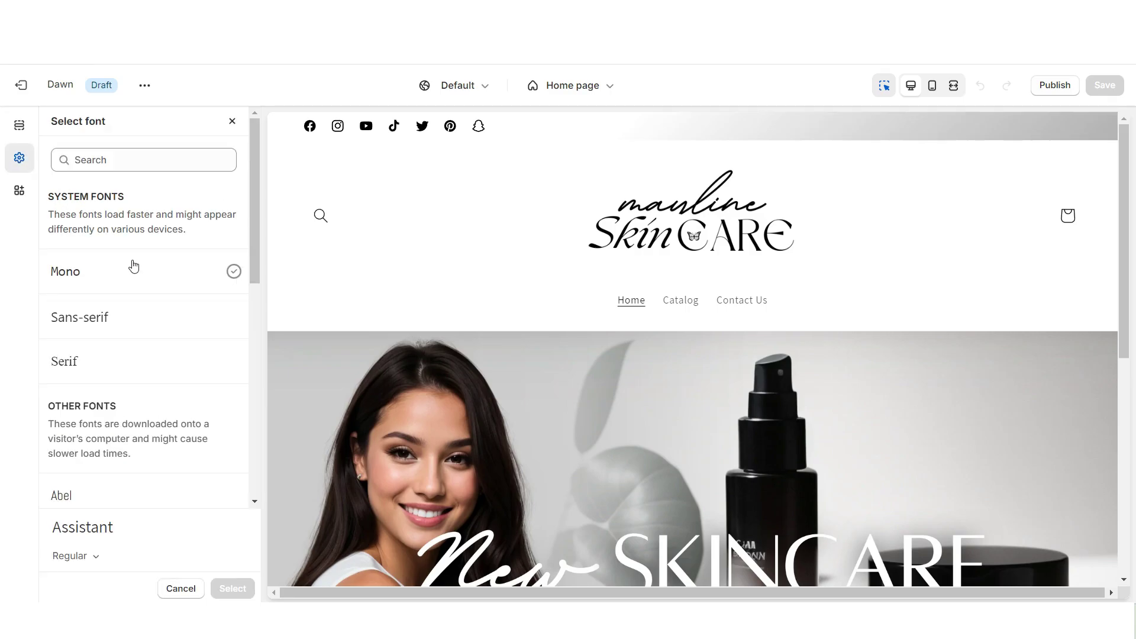
scroll(177, 307, "down", 15)
left_click(231, 348)
key("Return")
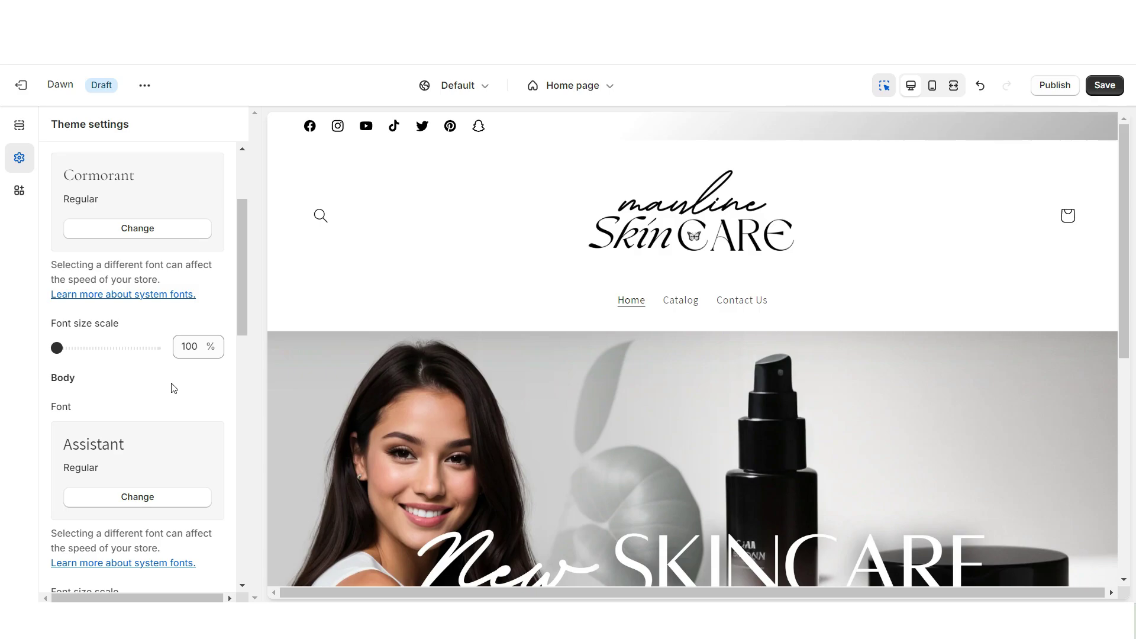
left_click(137, 496)
scroll(127, 494, "down", 15)
left_click(67, 372)
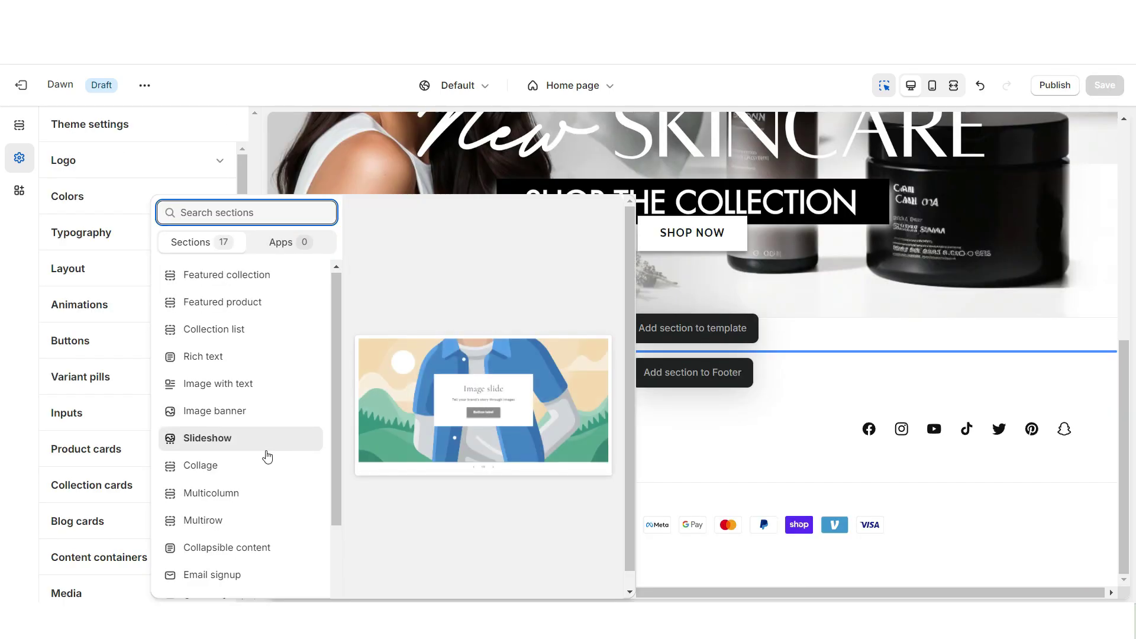
Confirm Cabin, set the Email signup heading to Small and apply Scheme 4
scroll(236, 415, "down", 3)
key("Escape")
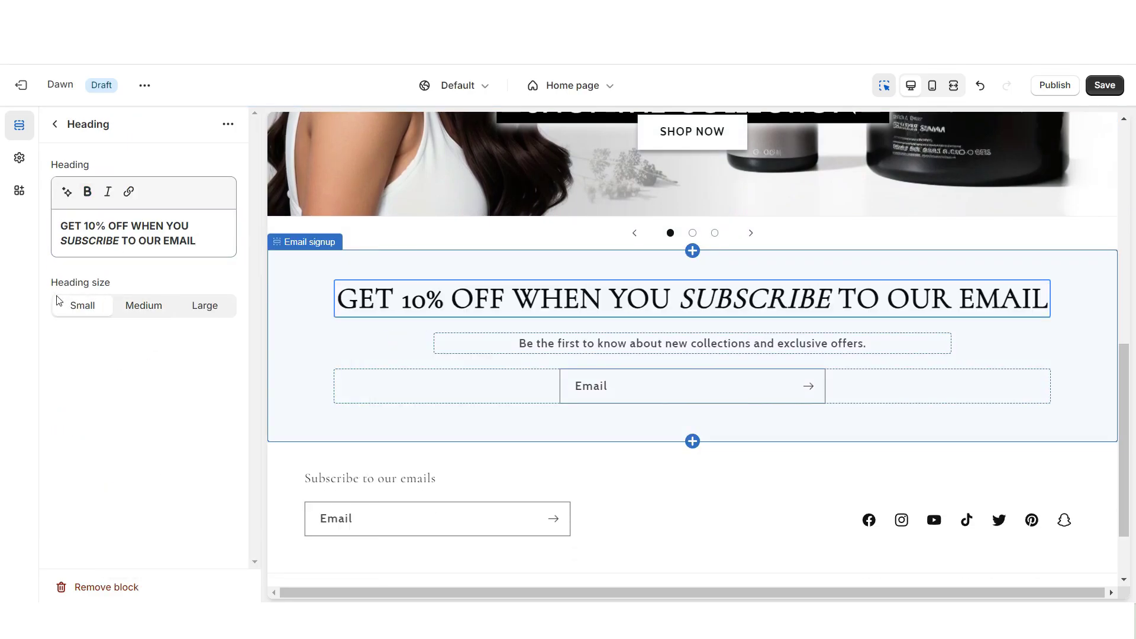
left_click(126, 195)
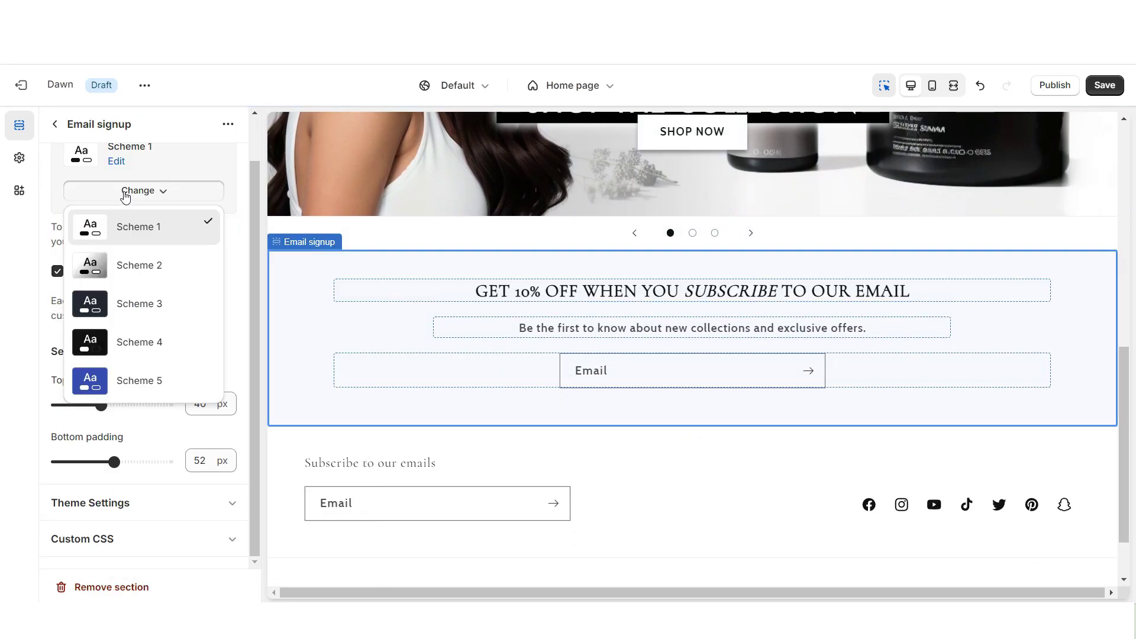
left_click(133, 341)
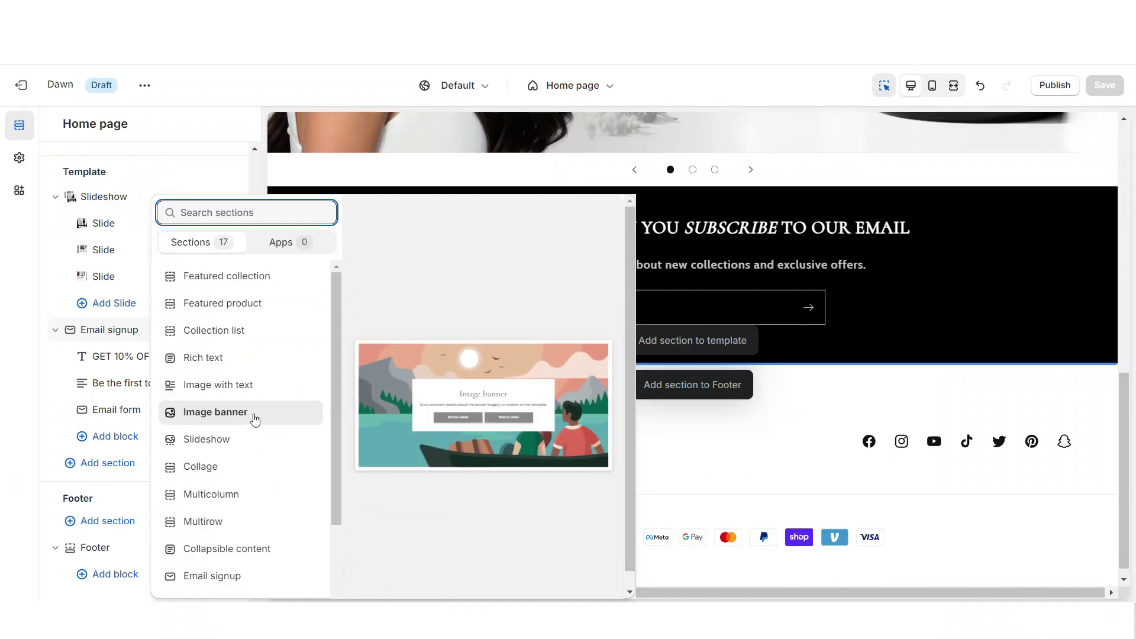
Add an Image banner, remove its Heading and Text blocks, and uncheck Show container
left_click(254, 412)
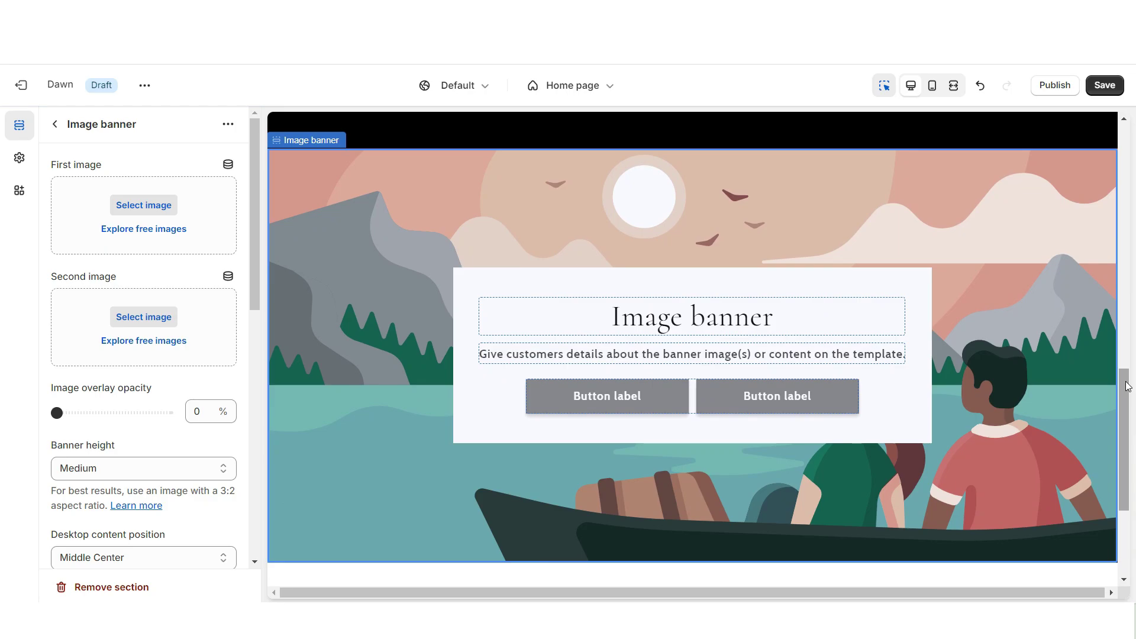
left_click(692, 317)
left_click(111, 585)
left_click(533, 308)
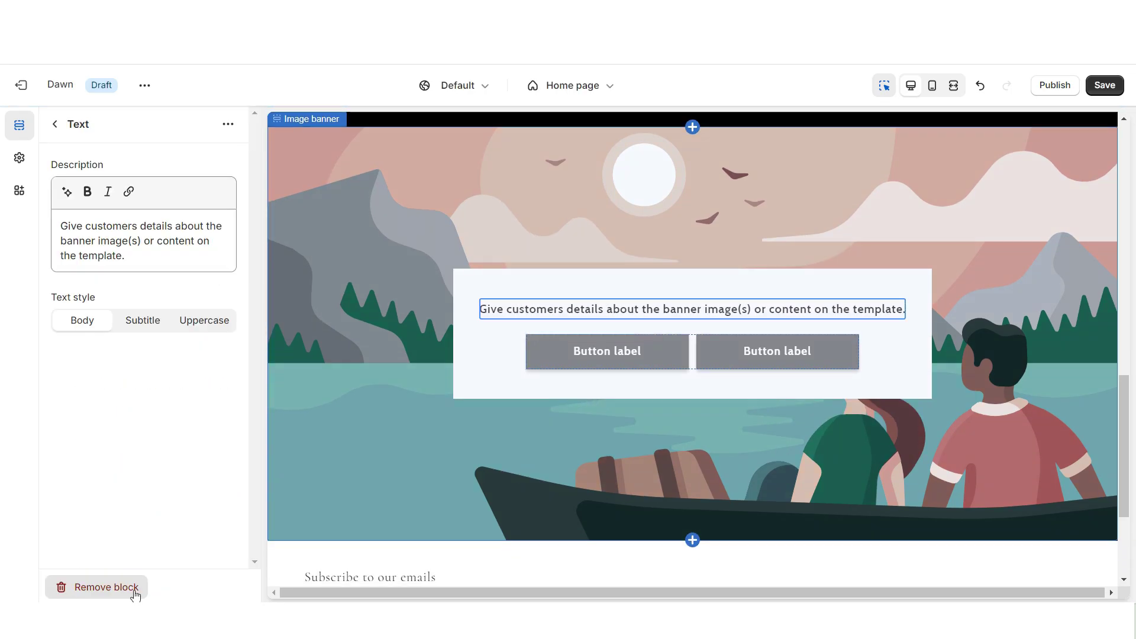
left_click(132, 596)
left_click(604, 322)
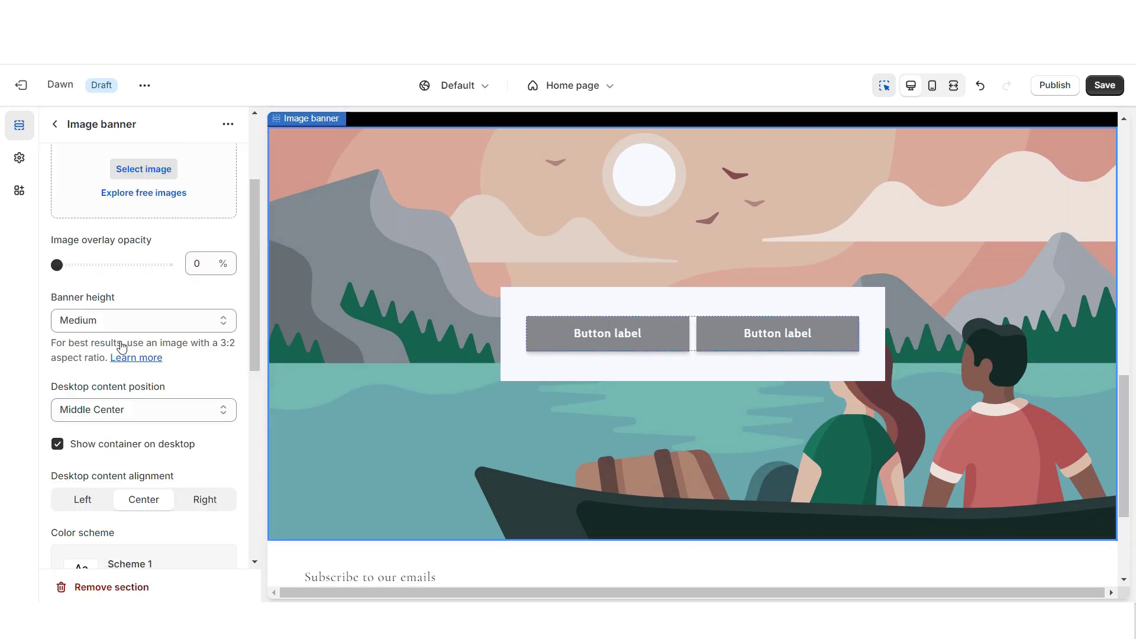
left_click(55, 445)
Link the SHOP NOW button to All collections with outline style, positioned Bottom Center
left_click(683, 352)
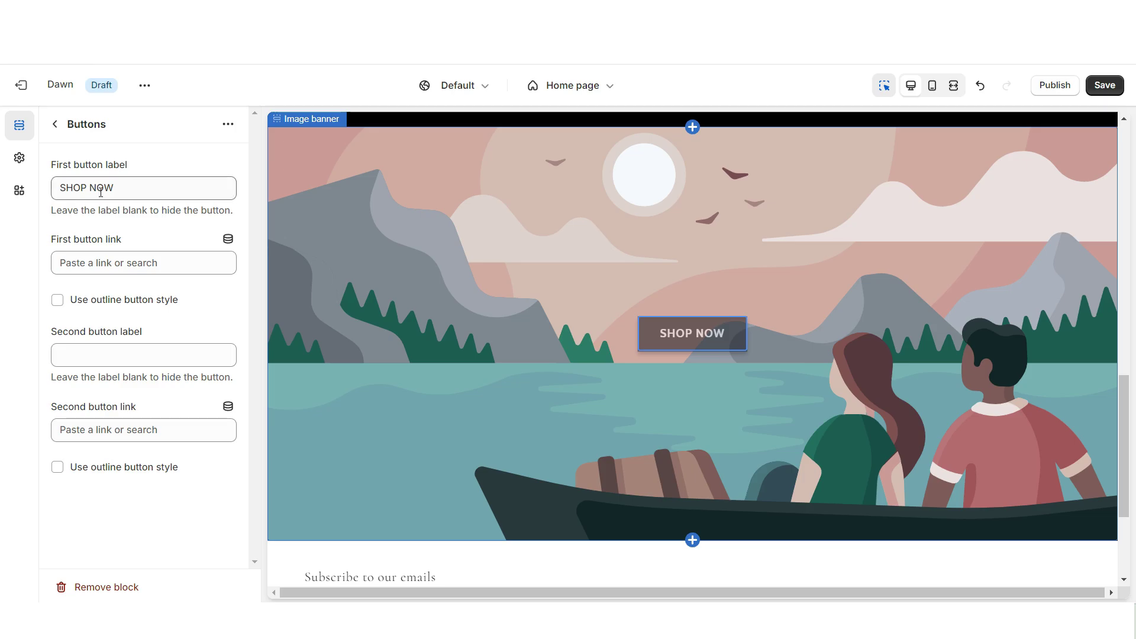
left_click(141, 262)
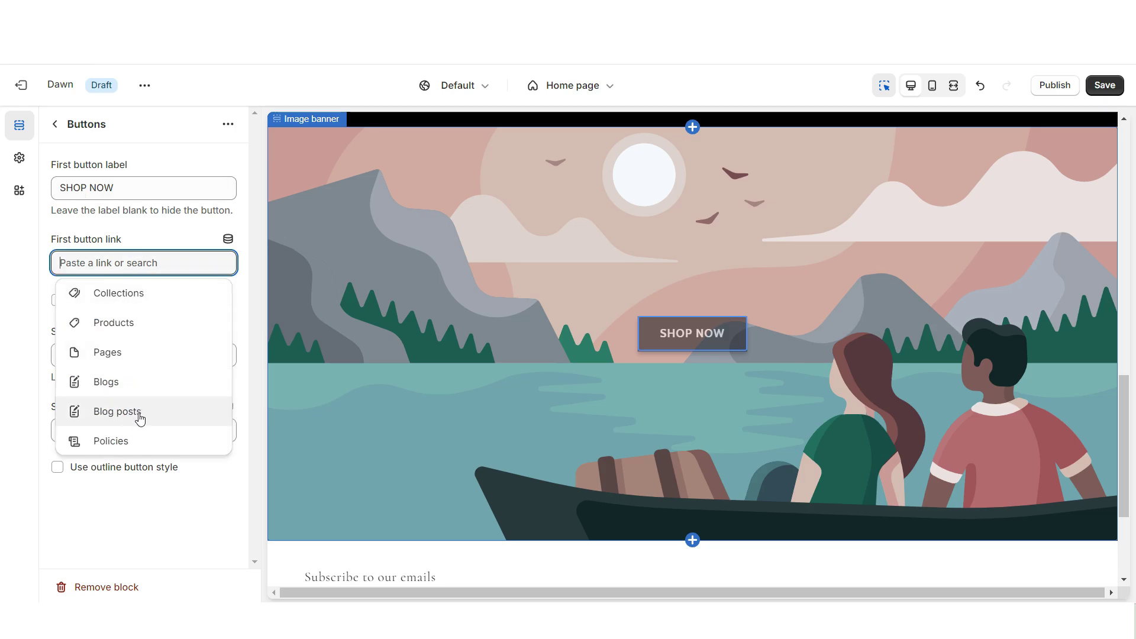
left_click(139, 295)
left_click(57, 301)
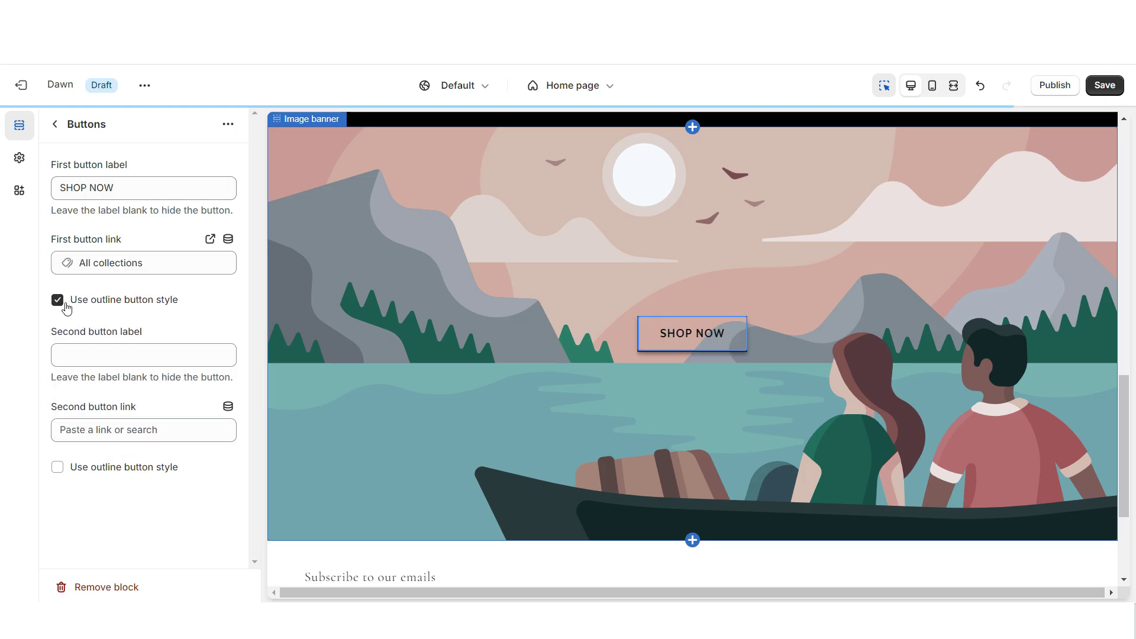
left_click(436, 311)
left_click(170, 187)
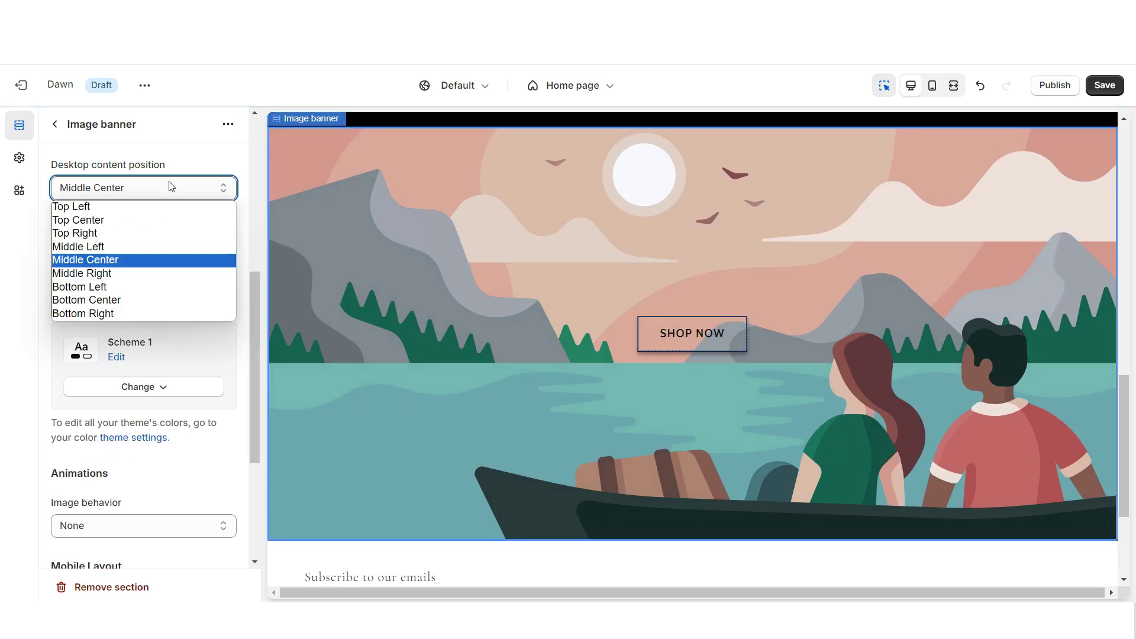
left_click(138, 300)
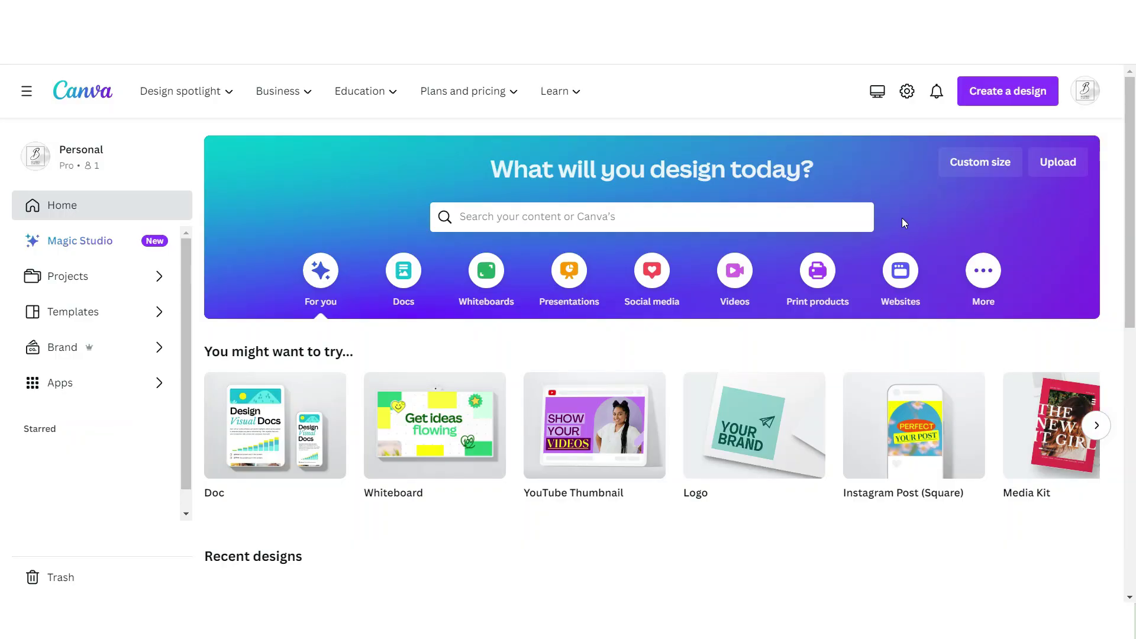
left_click(967, 172)
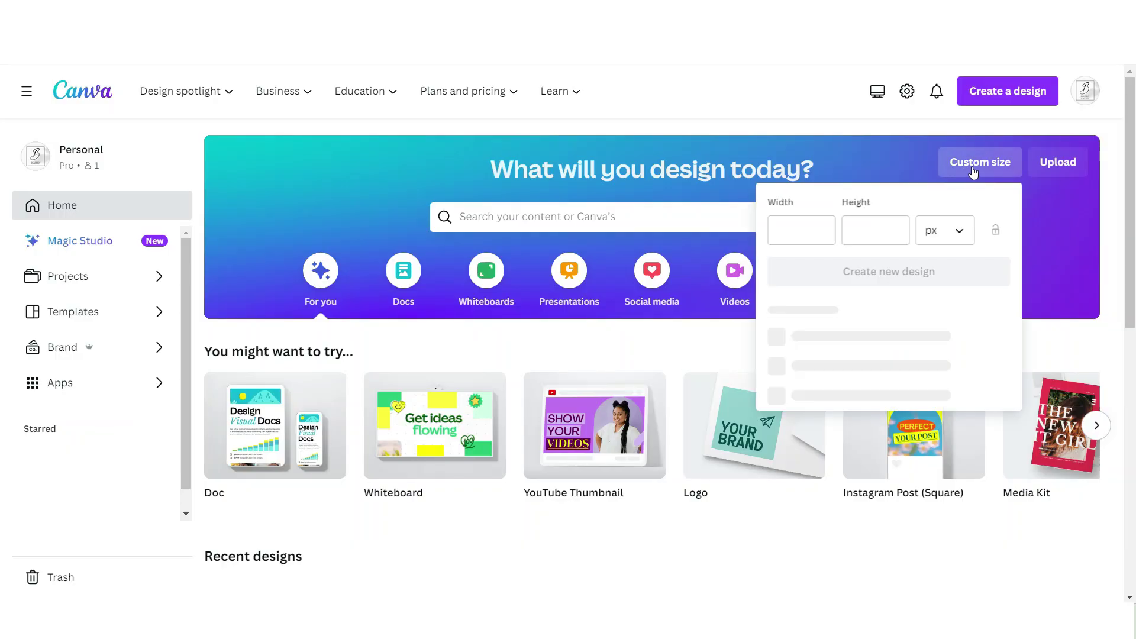
Create a 2000 × 600 px custom-size Canva design
type("2000")
key("Tab")
type("600")
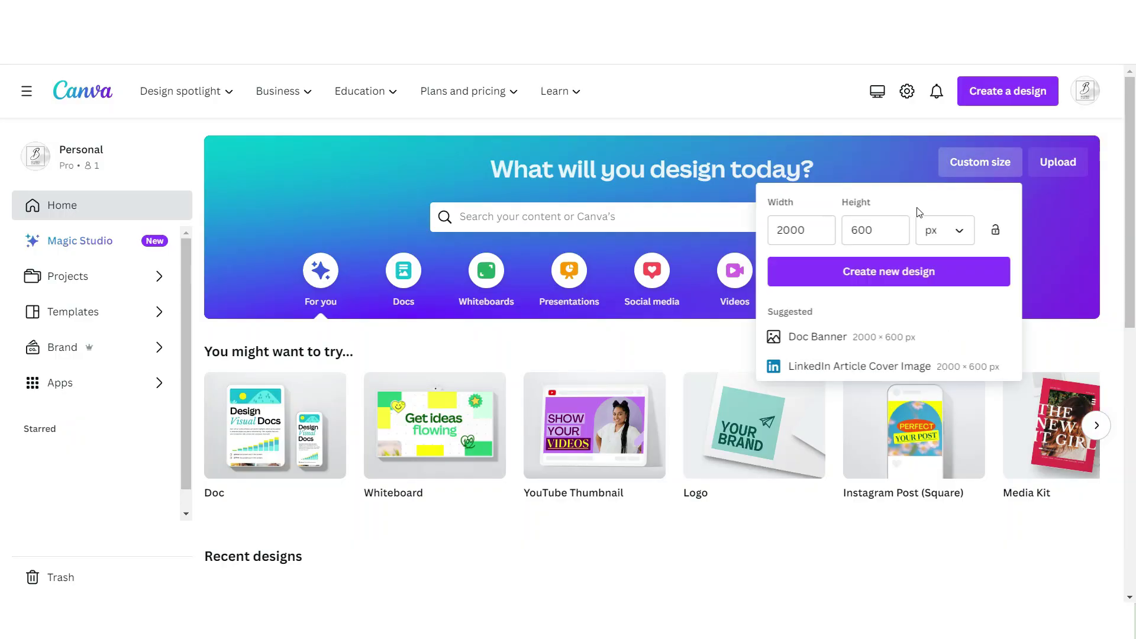
left_click(861, 231)
left_click(887, 271)
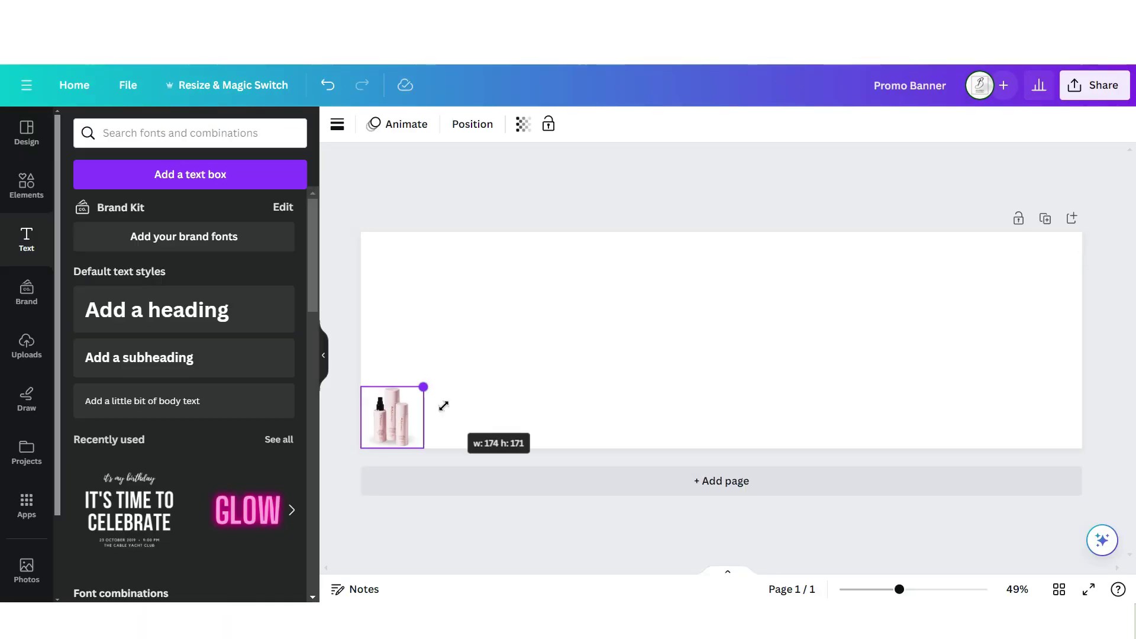
Resize both product photos, add script 'Paraben Free' and Alta 'MOISTURIZERS', and download as PNG
left_click_drag(443, 406, 612, 272)
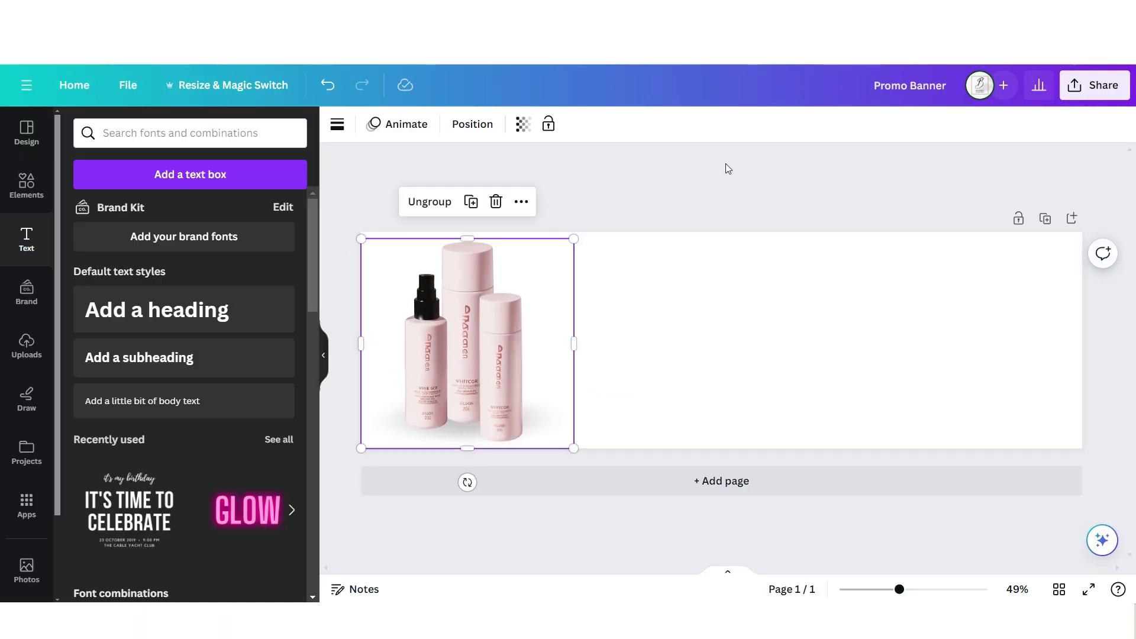
left_click_drag(1059, 441, 829, 192)
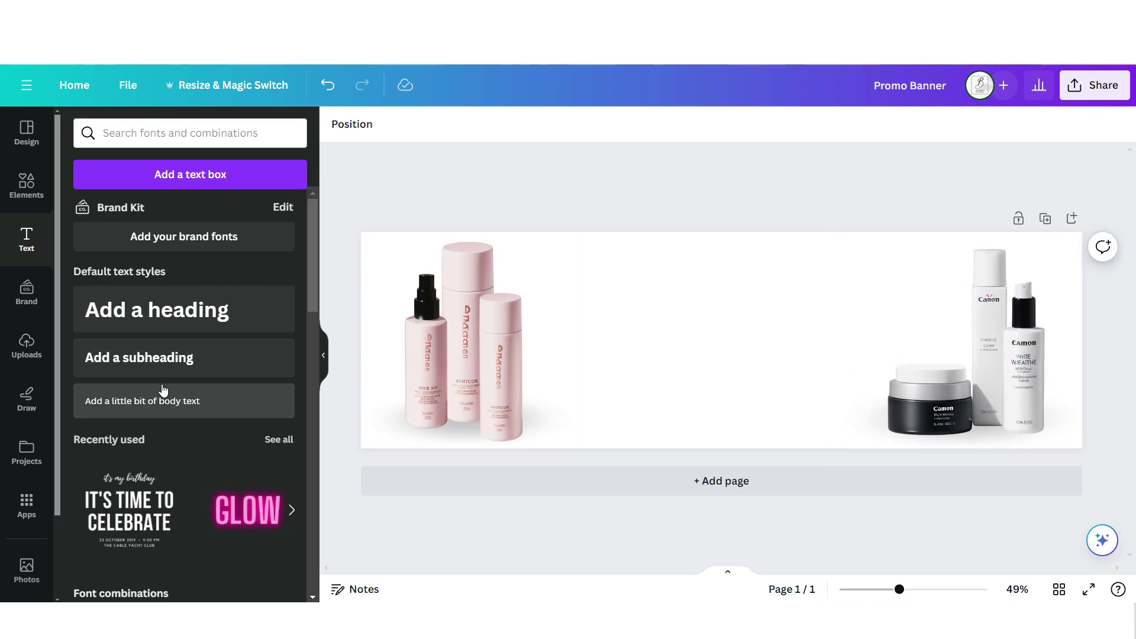
left_click(145, 401)
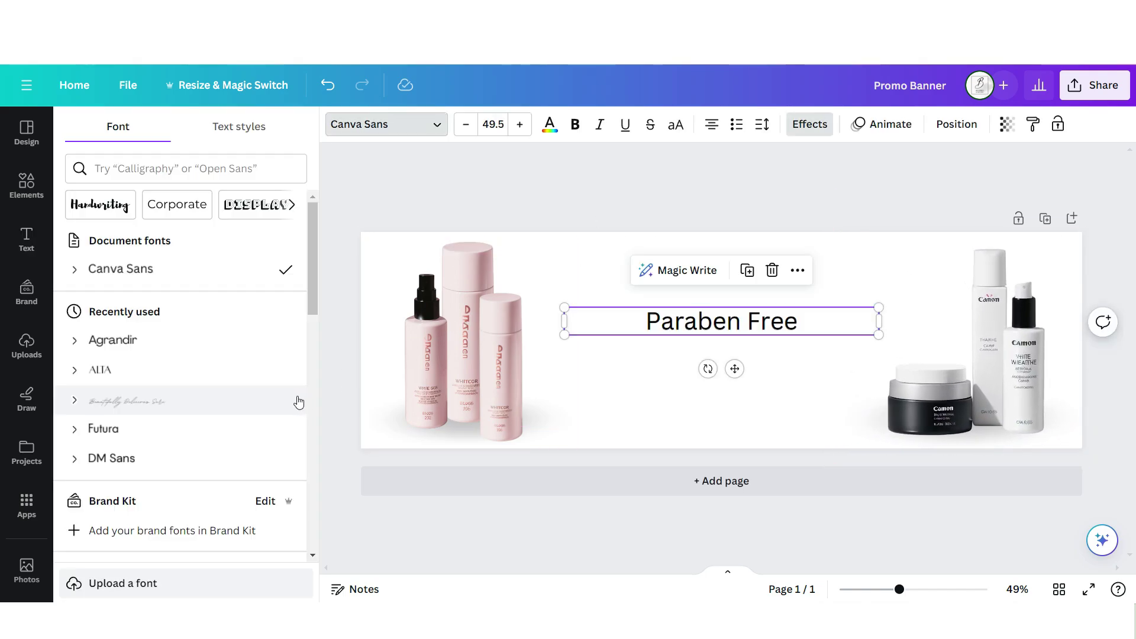
left_click(298, 402)
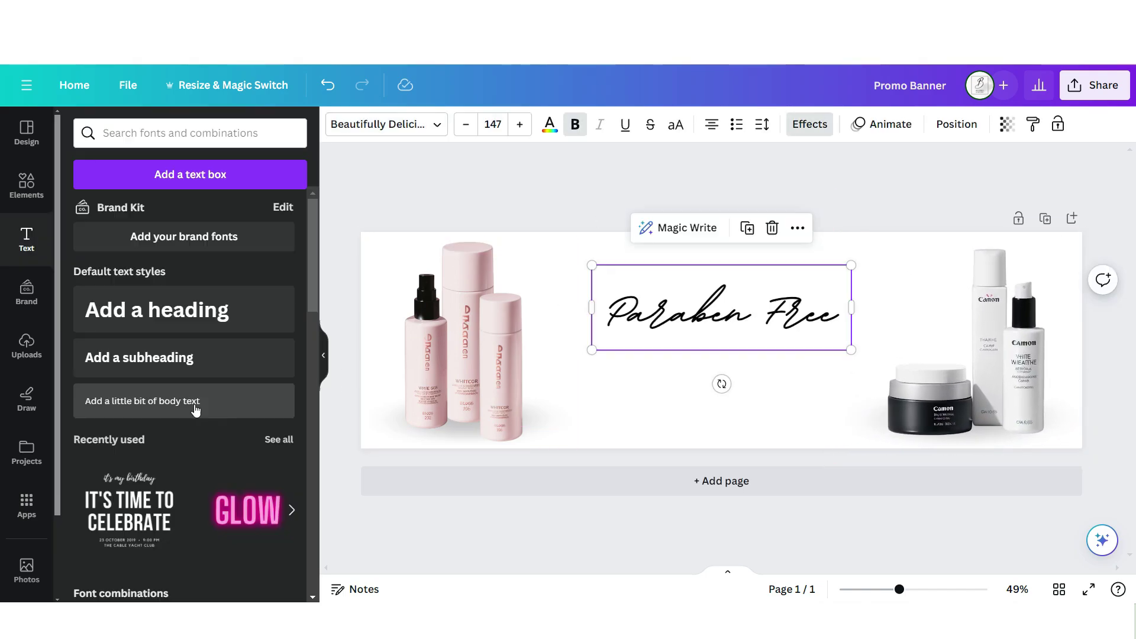
left_click(156, 402)
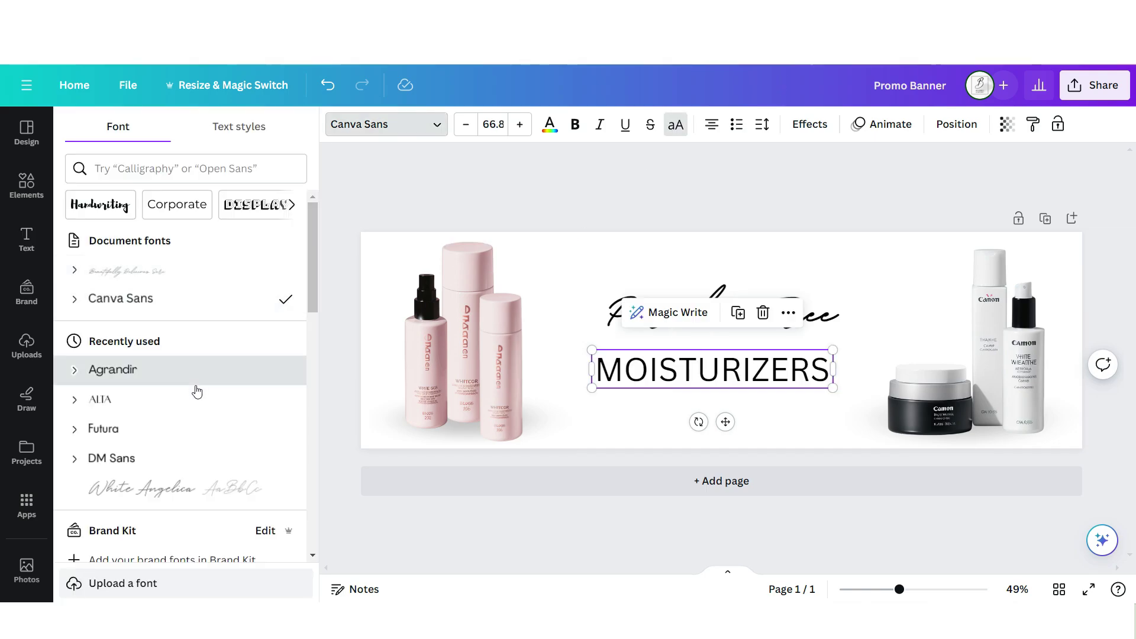
left_click(223, 398)
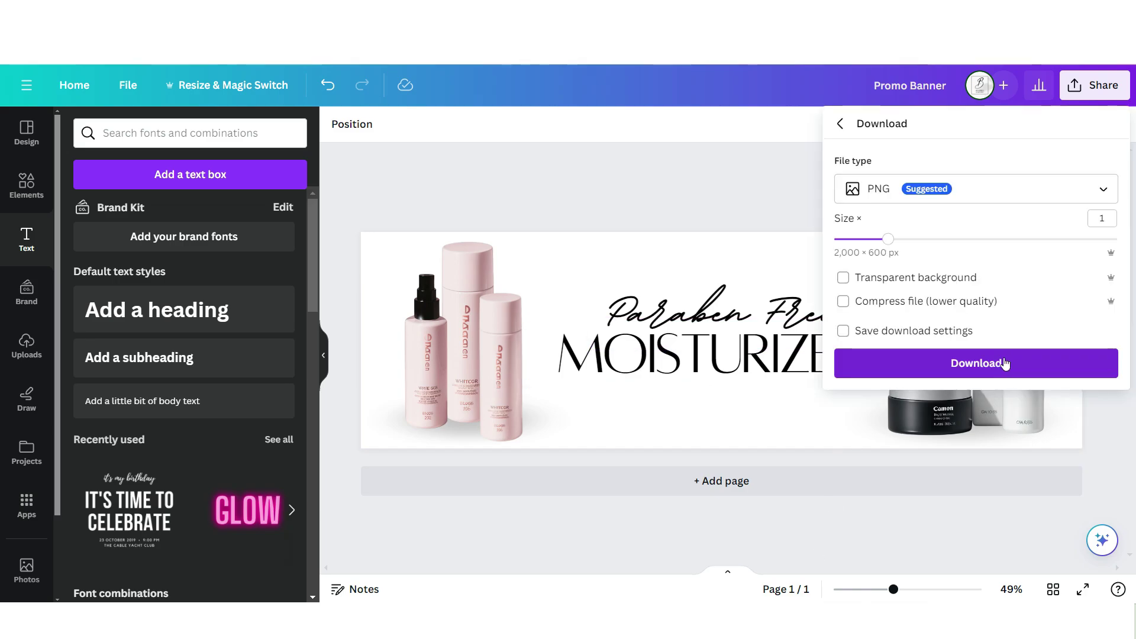
left_click(997, 363)
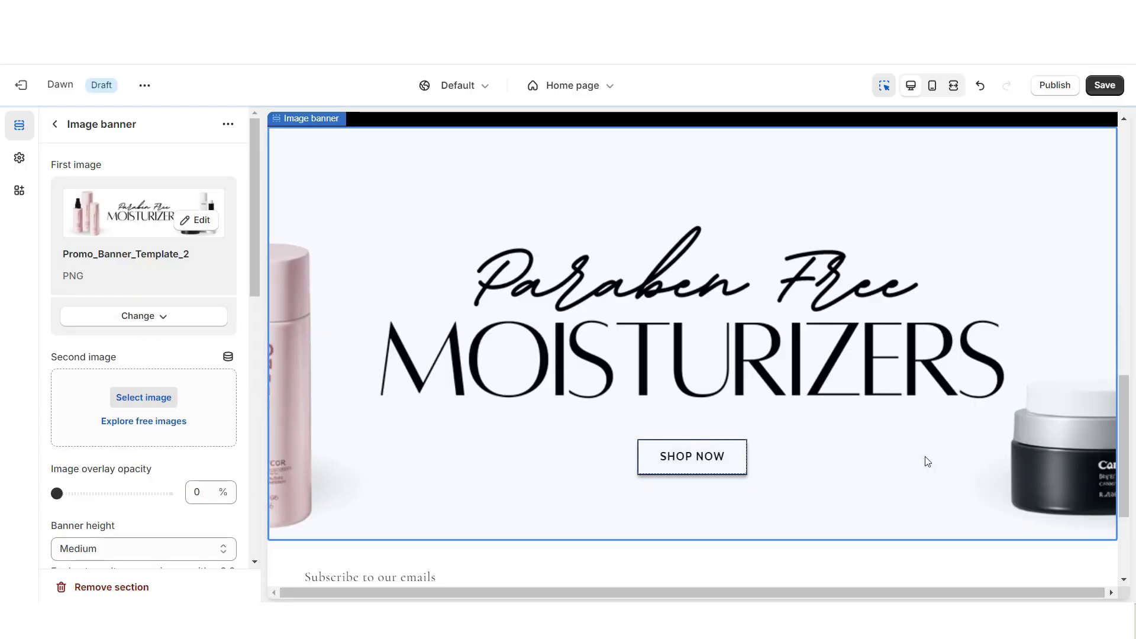
Set the Image banner height to Adapt to first image and preview it at full width
scroll(142, 355, "down", 4)
left_click(83, 327)
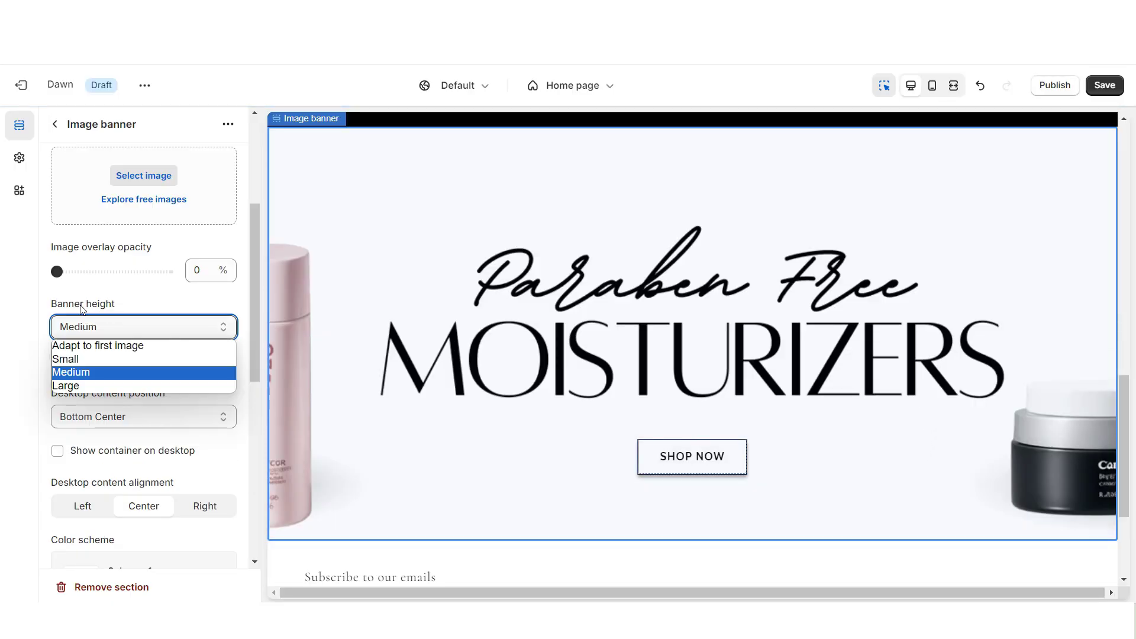
key("Escape")
key("Up")
key("Up")
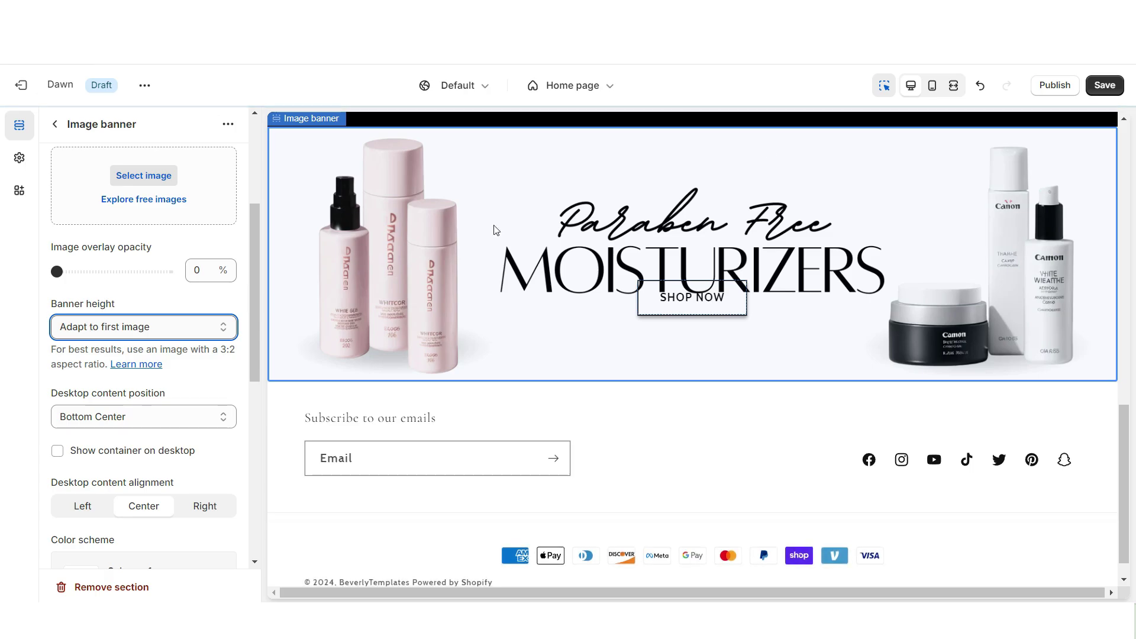
left_click(953, 85)
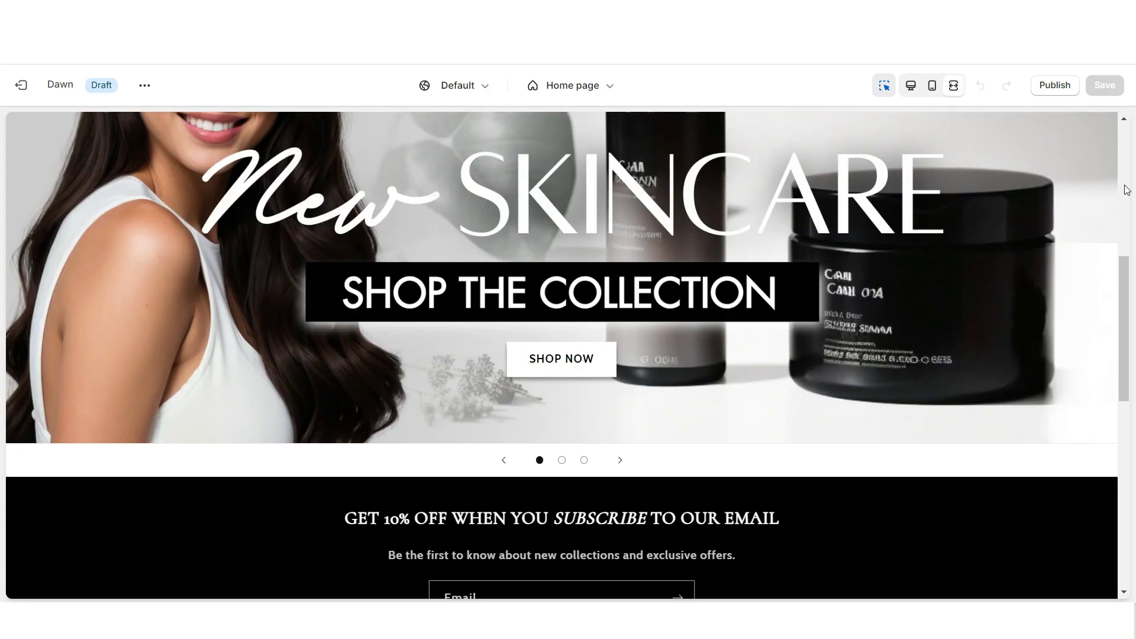
scroll(1126, 189, "down", 9)
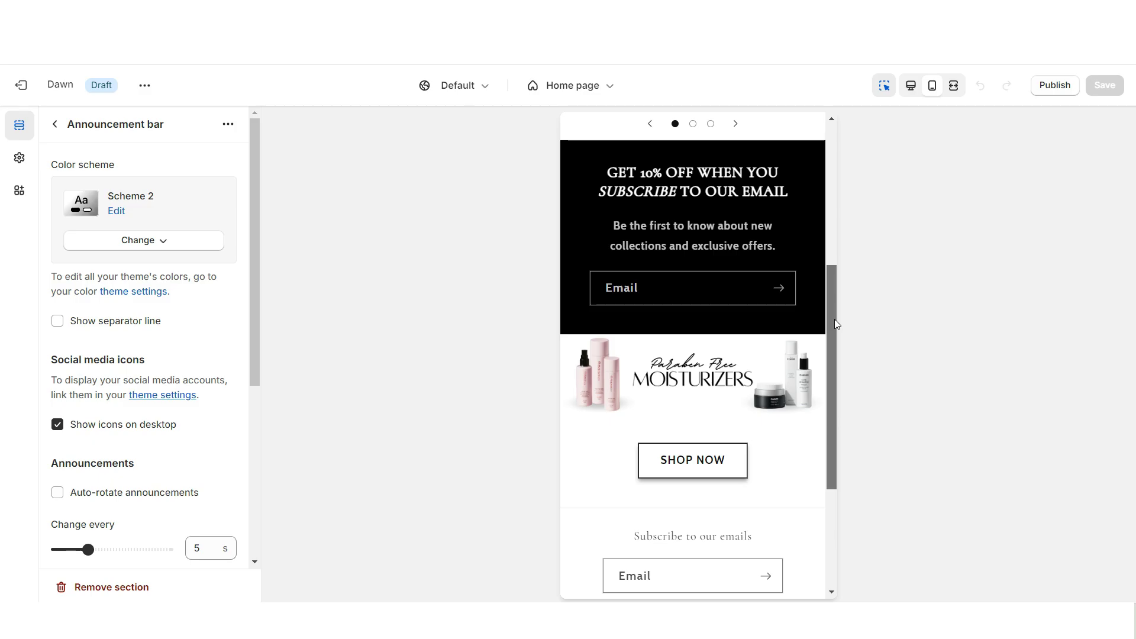
mouse_move(834, 319)
left_mouse_down()
mouse_move(842, 347)
mouse_move(842, 324)
left_mouse_up()
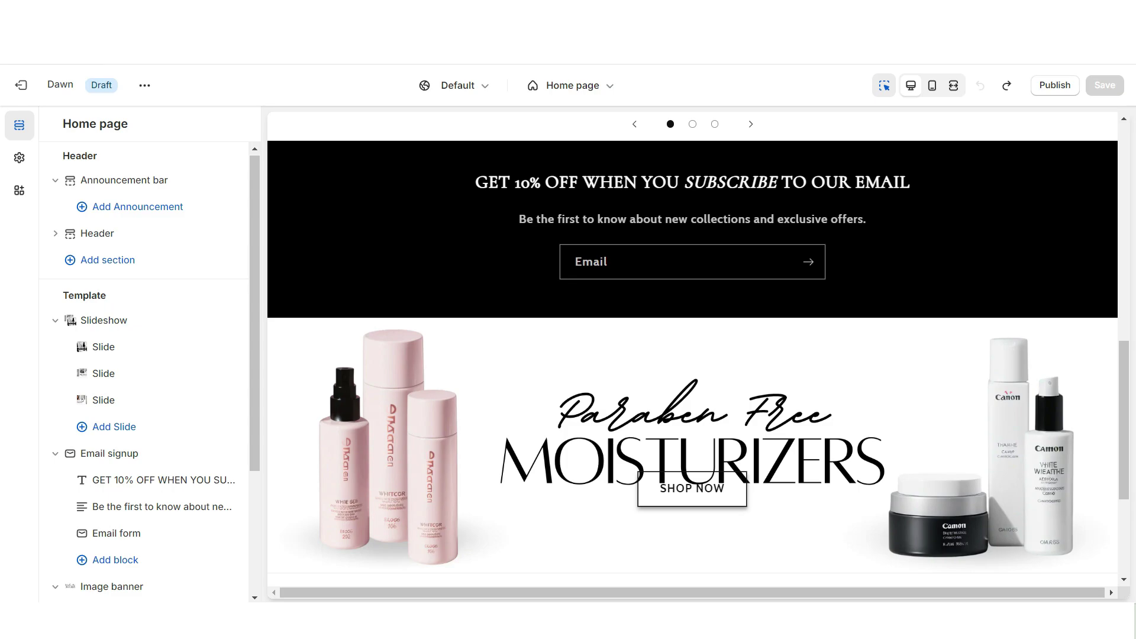
Add another Image banner, turn off its text container, and apply Scheme 4
scroll(697, 479, "down", 1)
left_click(697, 478)
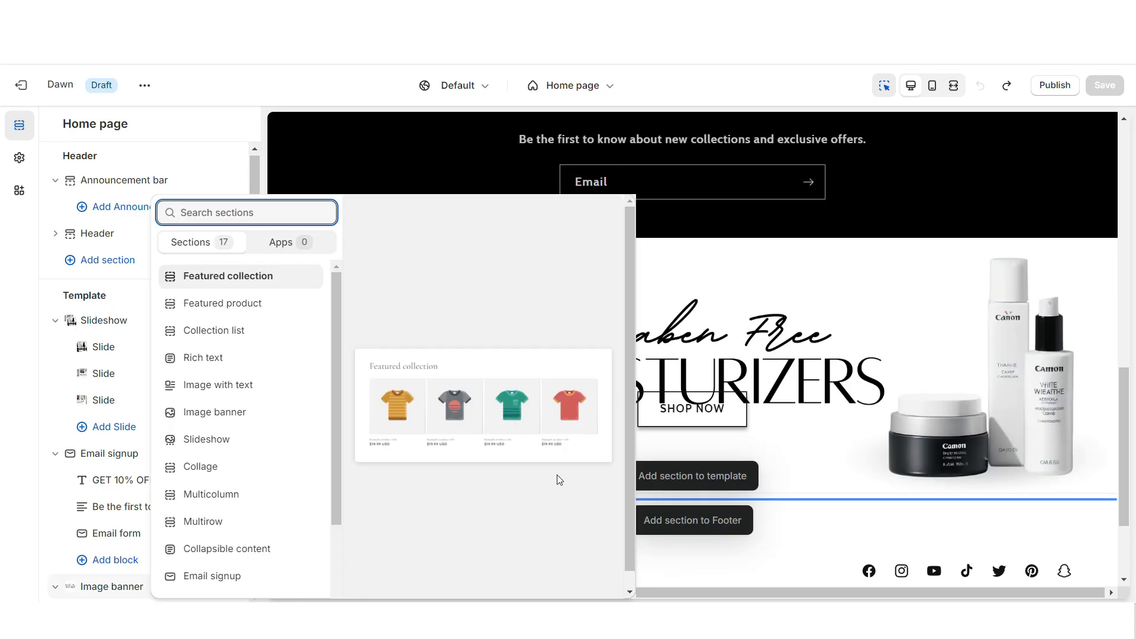
left_click(240, 410)
scroll(121, 334, "down", 5)
left_click(56, 296)
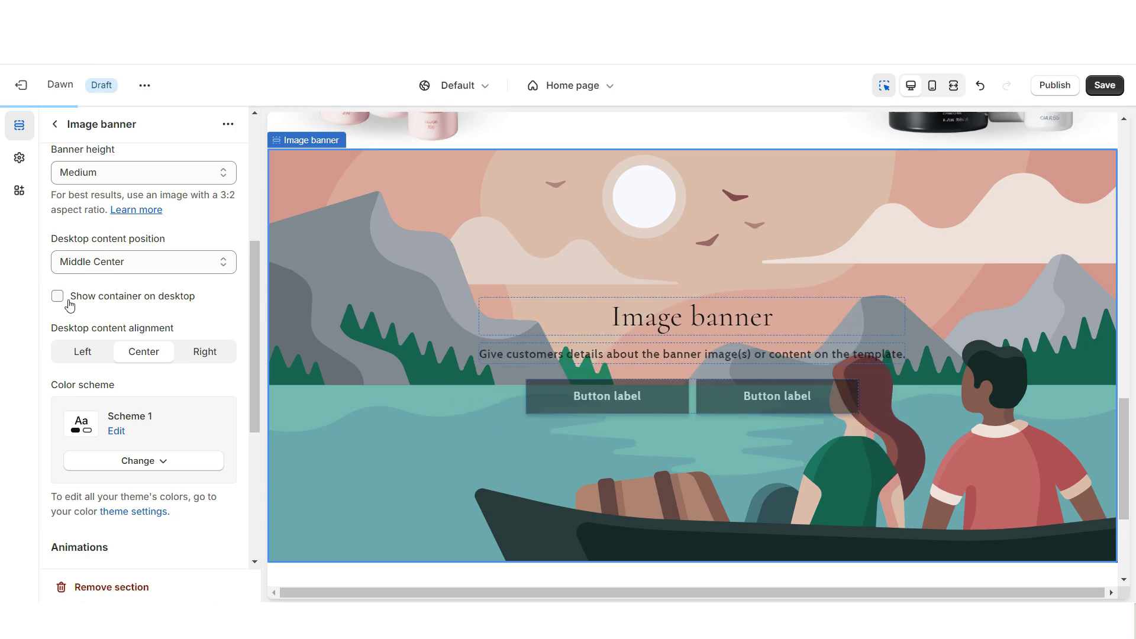
scroll(63, 307, "down", 5)
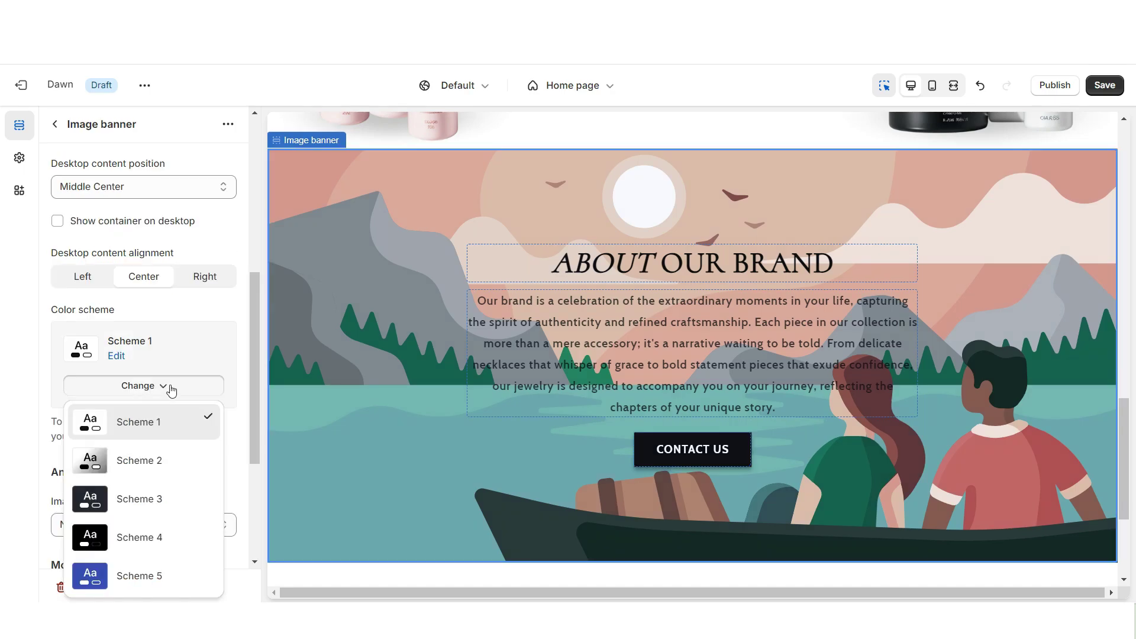
left_click(156, 539)
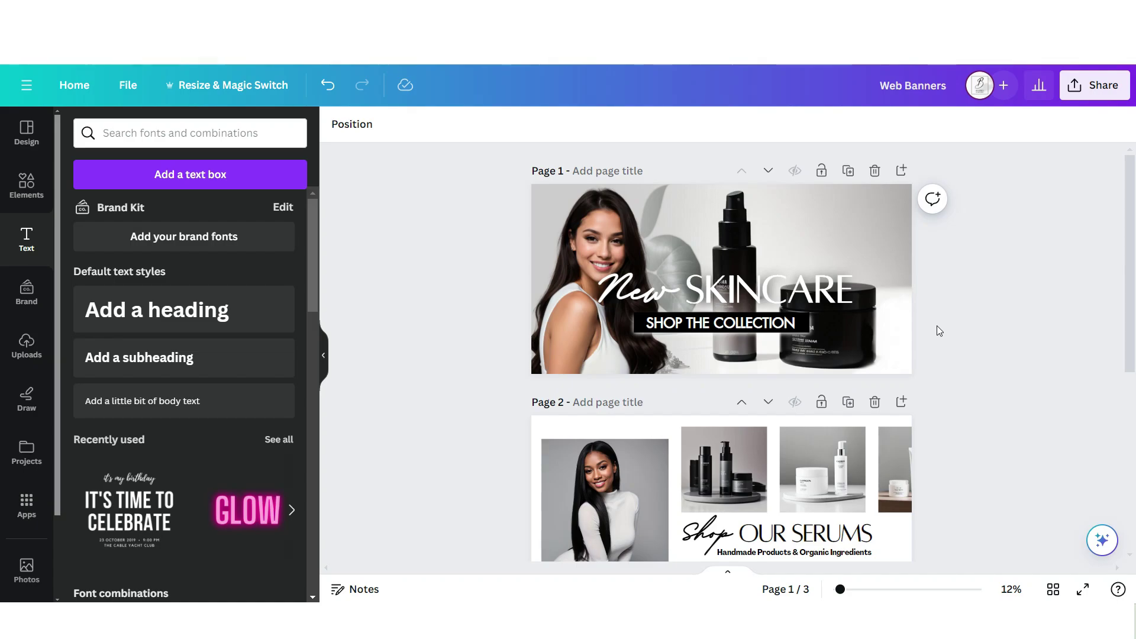
Add a fourth page with a tall black rectangle on it
scroll(906, 456, "down", 5)
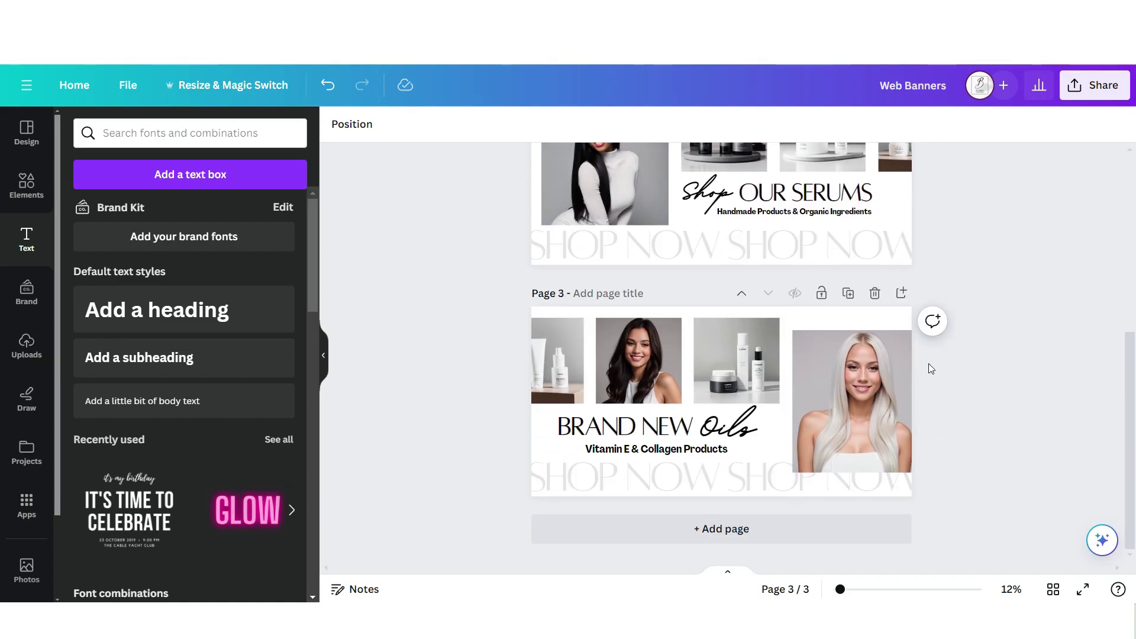
left_click(899, 292)
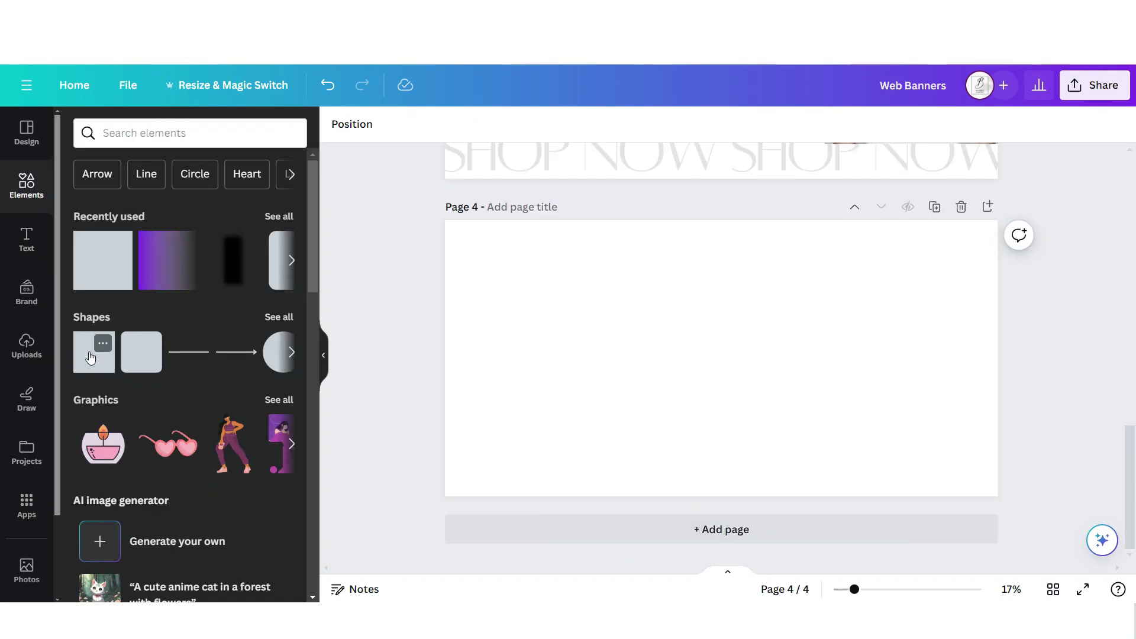
left_click(87, 358)
left_click_drag(702, 339, 641, 238)
left_click_drag(703, 299, 833, 497)
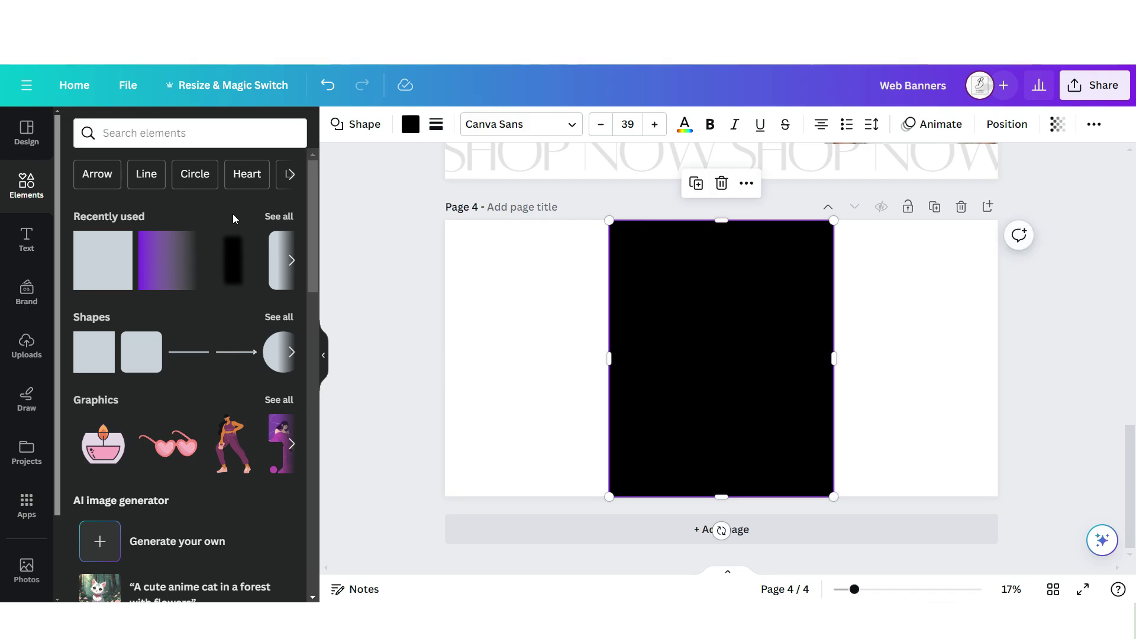
Lay a white gradient, rotated 90°, over the black rectangle to cover it
left_click(165, 266)
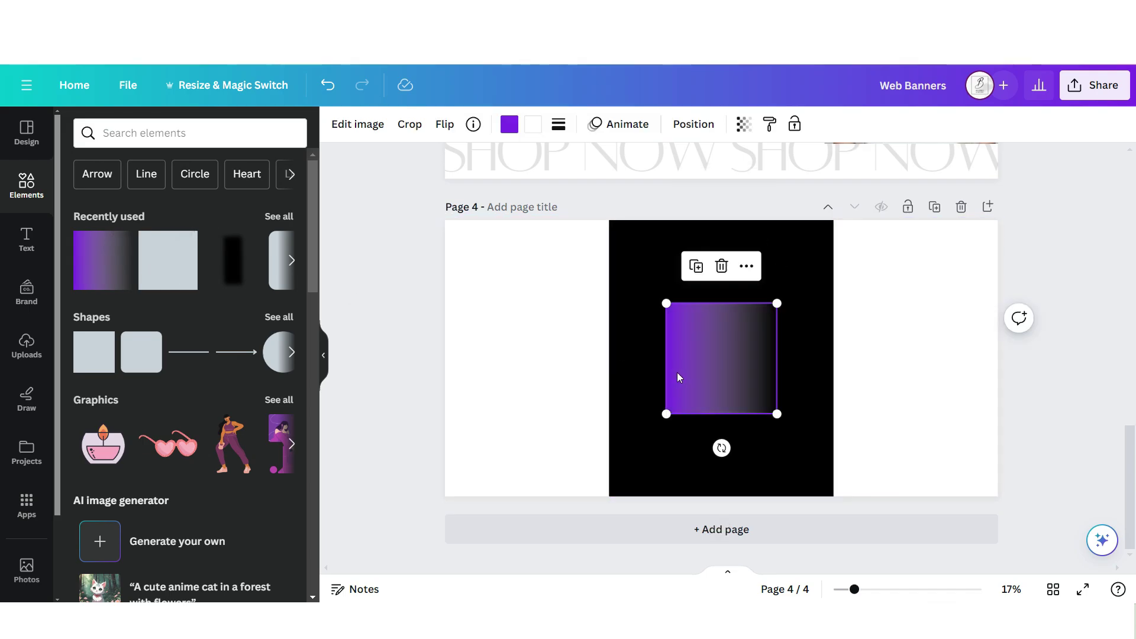
left_click(509, 124)
left_click(228, 213)
left_click_drag(721, 448, 816, 359)
left_click_drag(777, 303, 840, 278)
left_click(1043, 389)
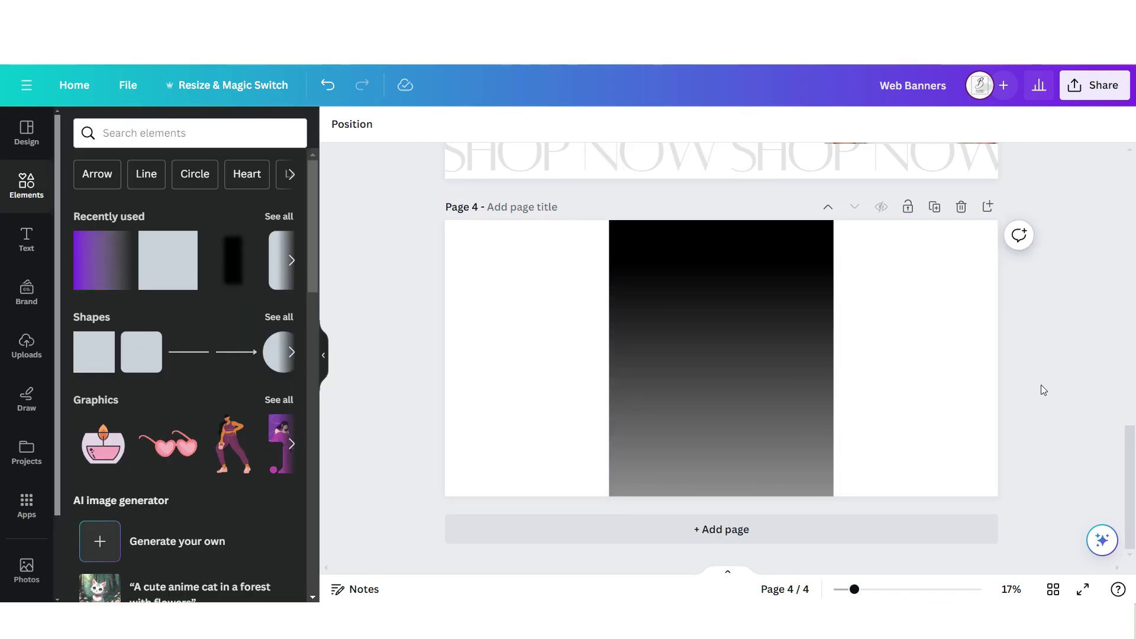
left_click(771, 261)
left_click(1098, 418)
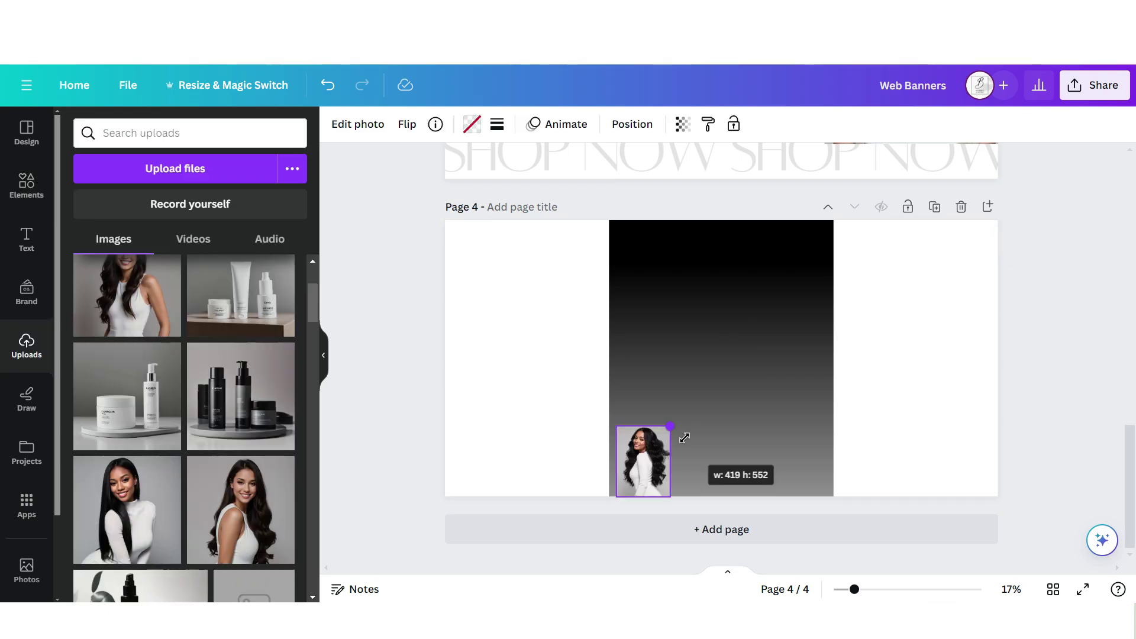
Resize the model and product photos into a collage and download page 4 as PNG
left_click_drag(685, 437, 846, 243)
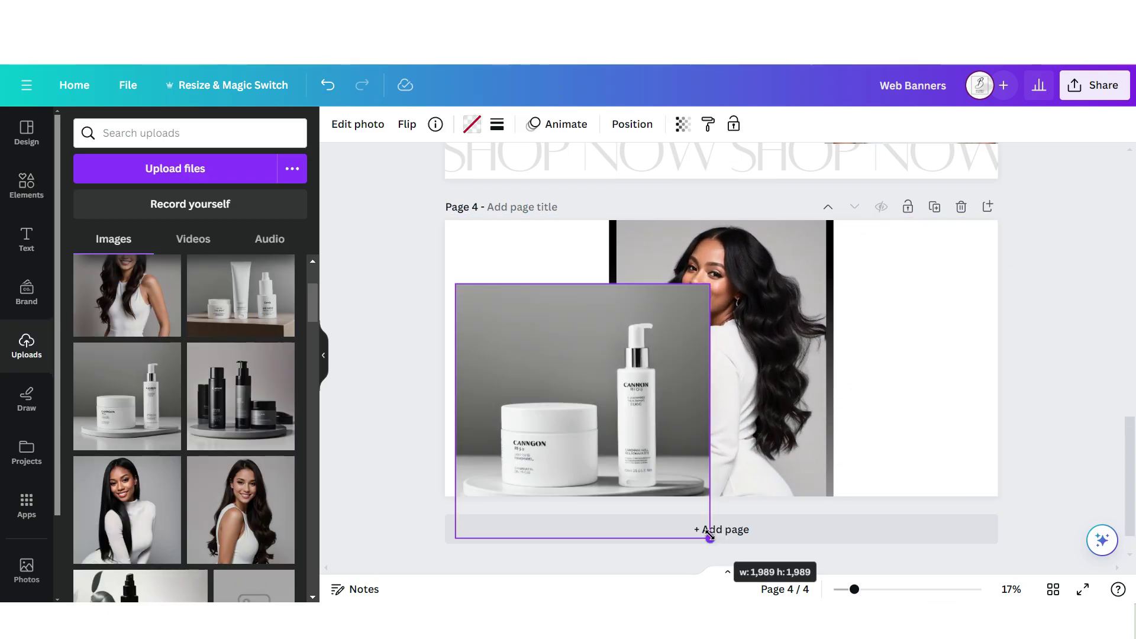
left_click_drag(708, 532, 594, 423)
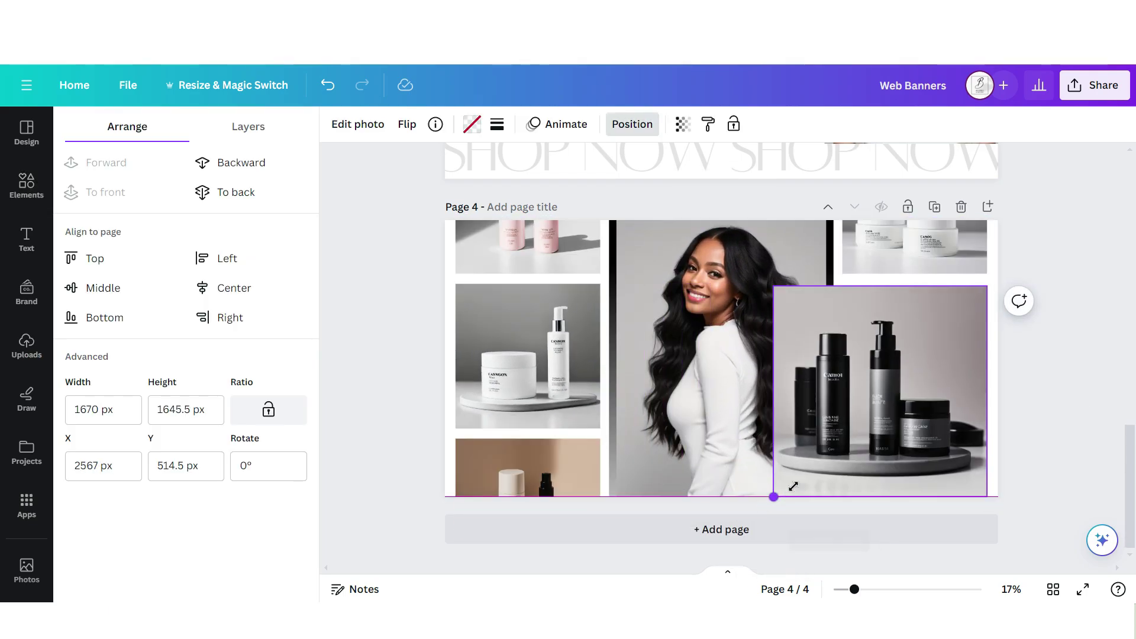
left_click_drag(789, 484, 845, 432)
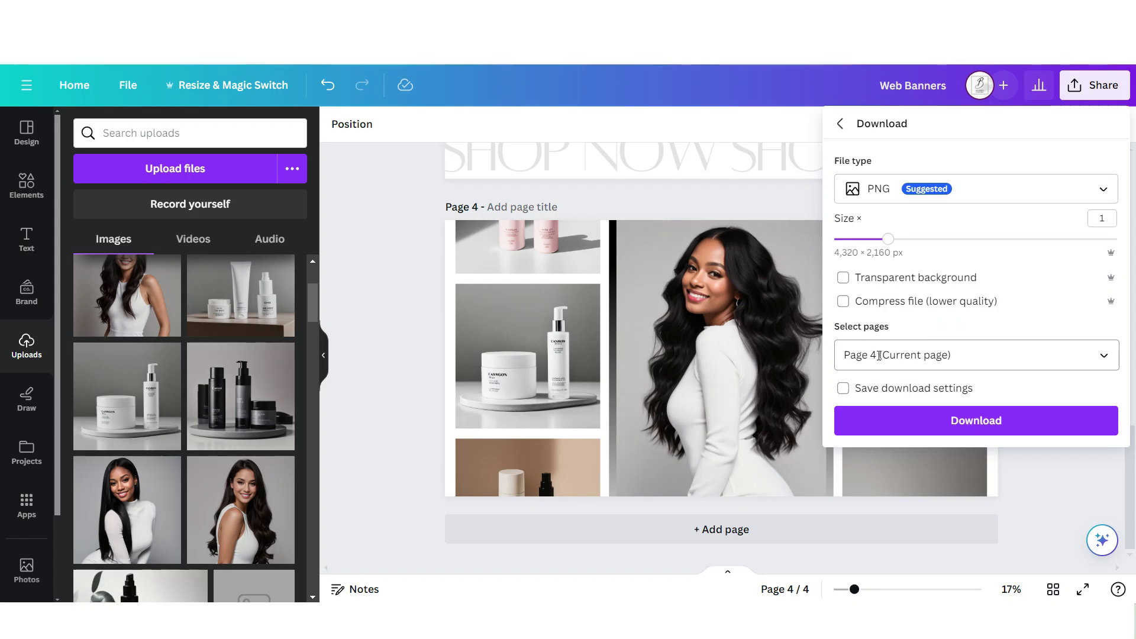
left_click(884, 431)
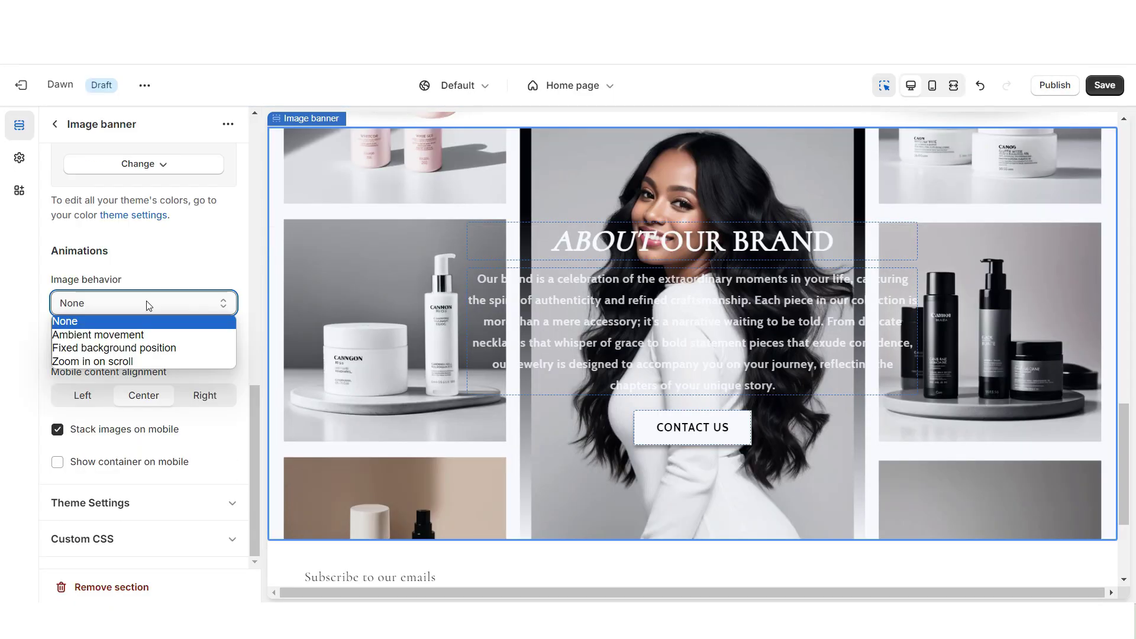
Set the About Our Brand banner's image behavior to Zoom in on scroll and preview the effect
left_click(119, 361)
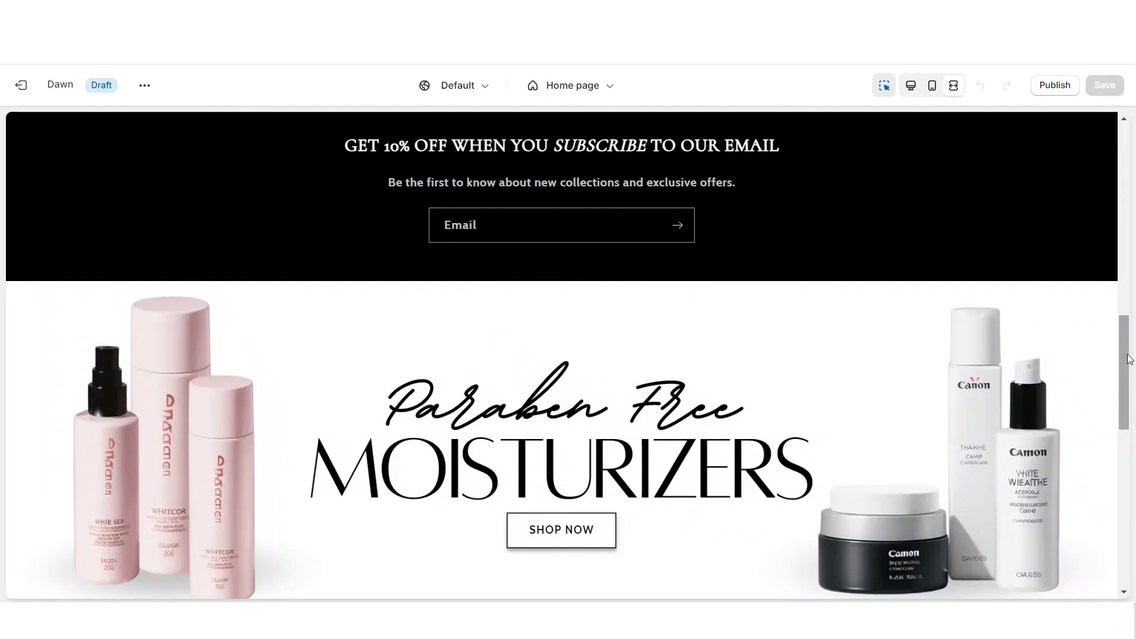
scroll(1128, 358, "down", 8)
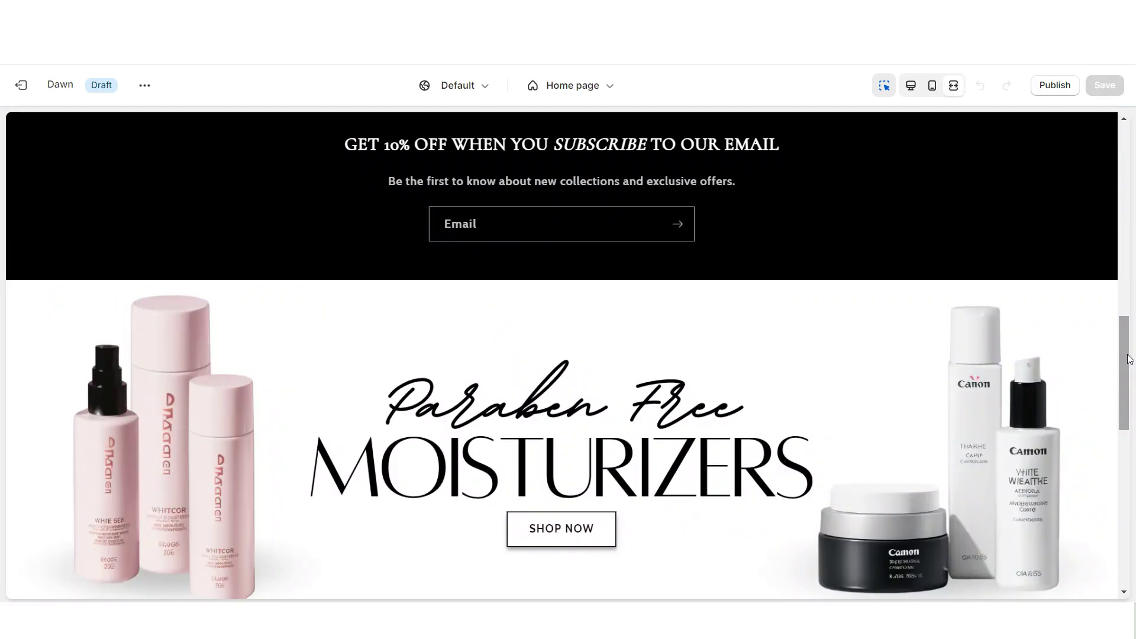
scroll(1129, 359, "down", 3)
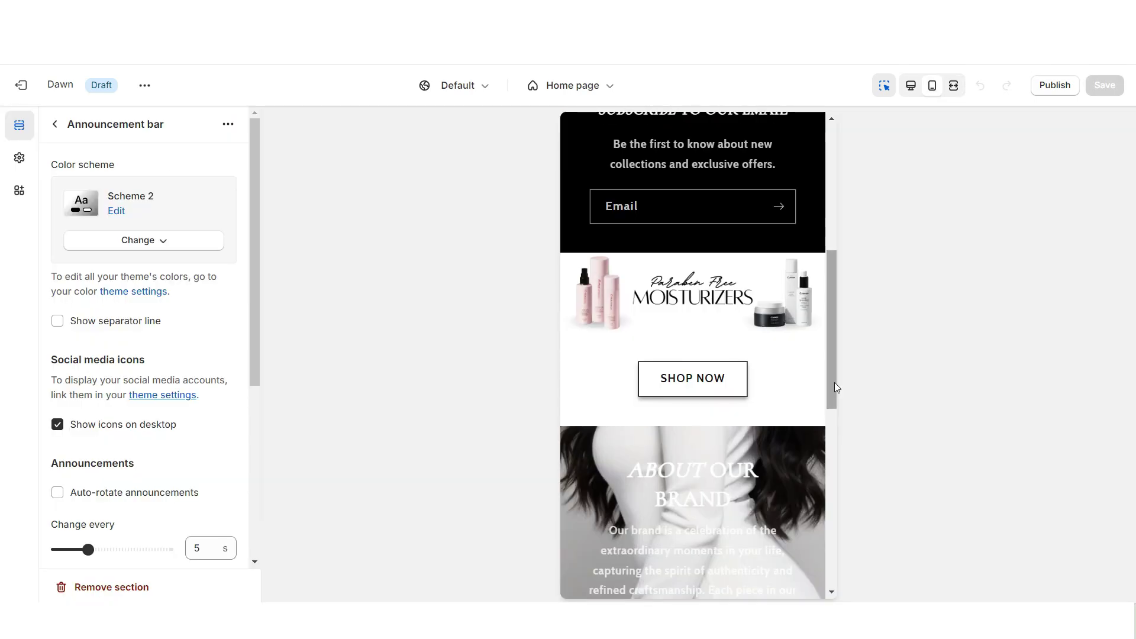
scroll(834, 383, "down", 4)
scroll(834, 382, "down", 2)
scroll(834, 383, "up", 3)
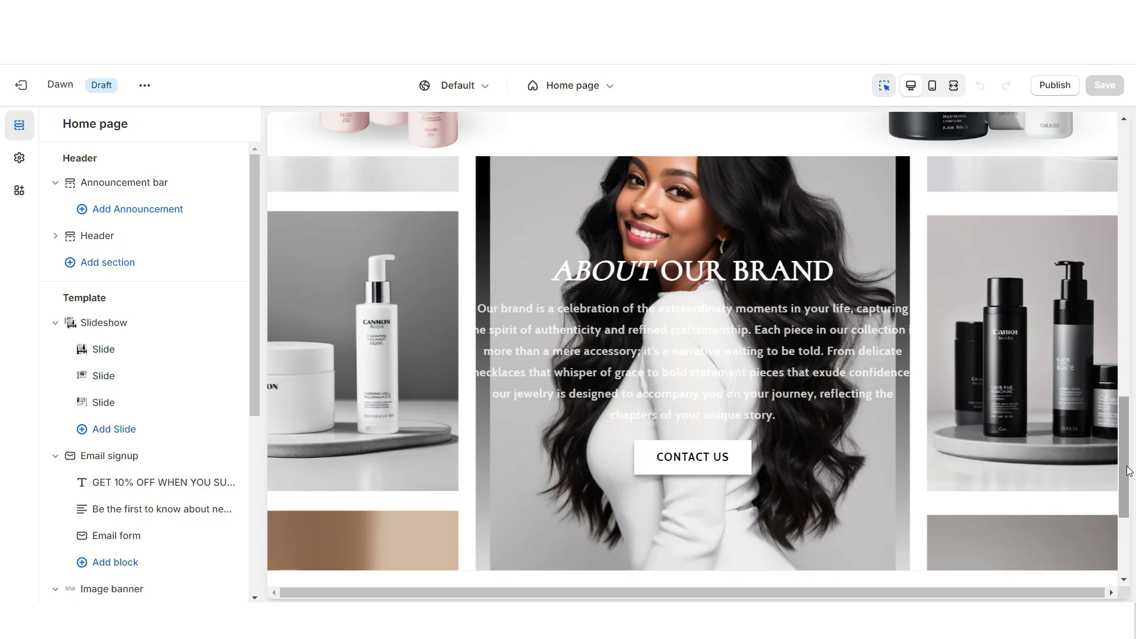
Add a Rich text section with only a Large SHOP OUR CATEGORIES heading
scroll(108, 502, "down", 5)
left_click(108, 500)
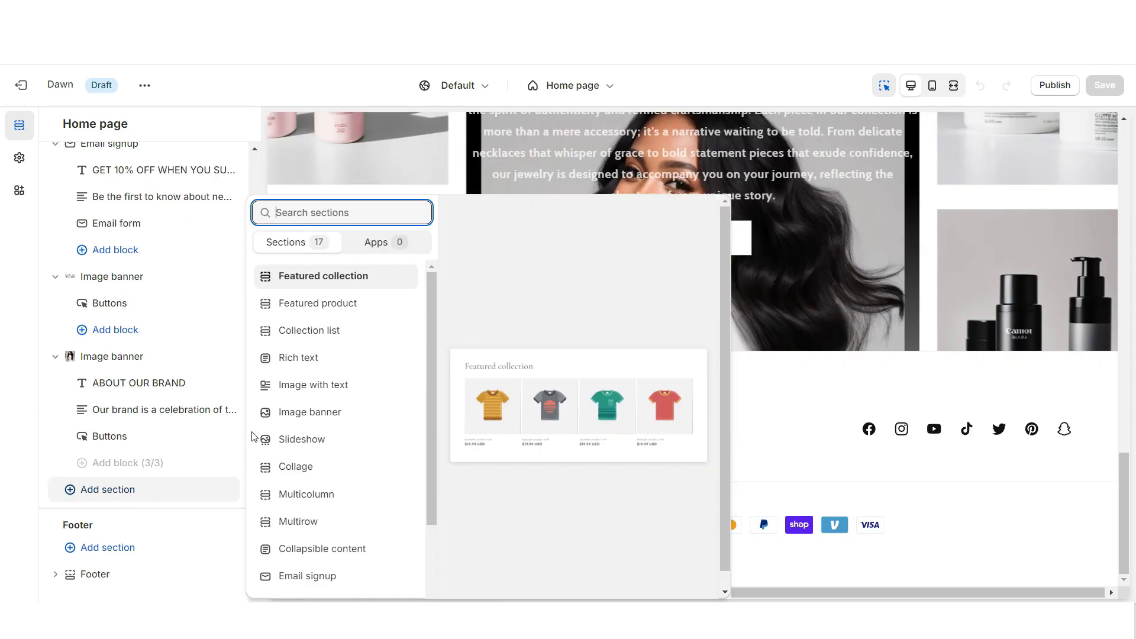
left_click(297, 357)
left_click(473, 353)
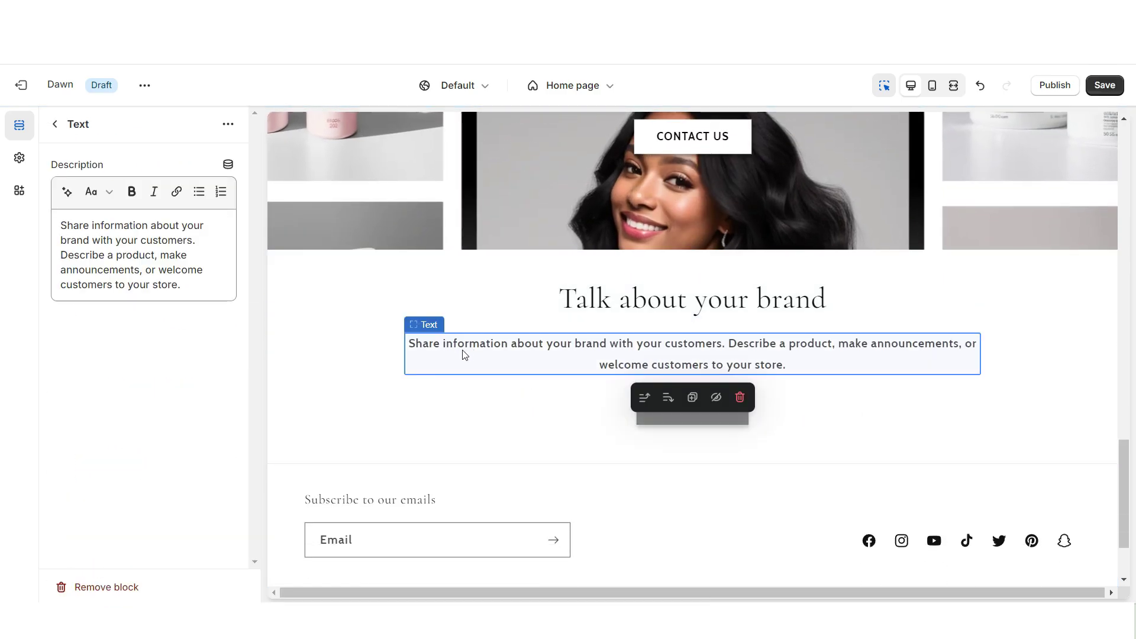
left_click(107, 587)
left_click(106, 587)
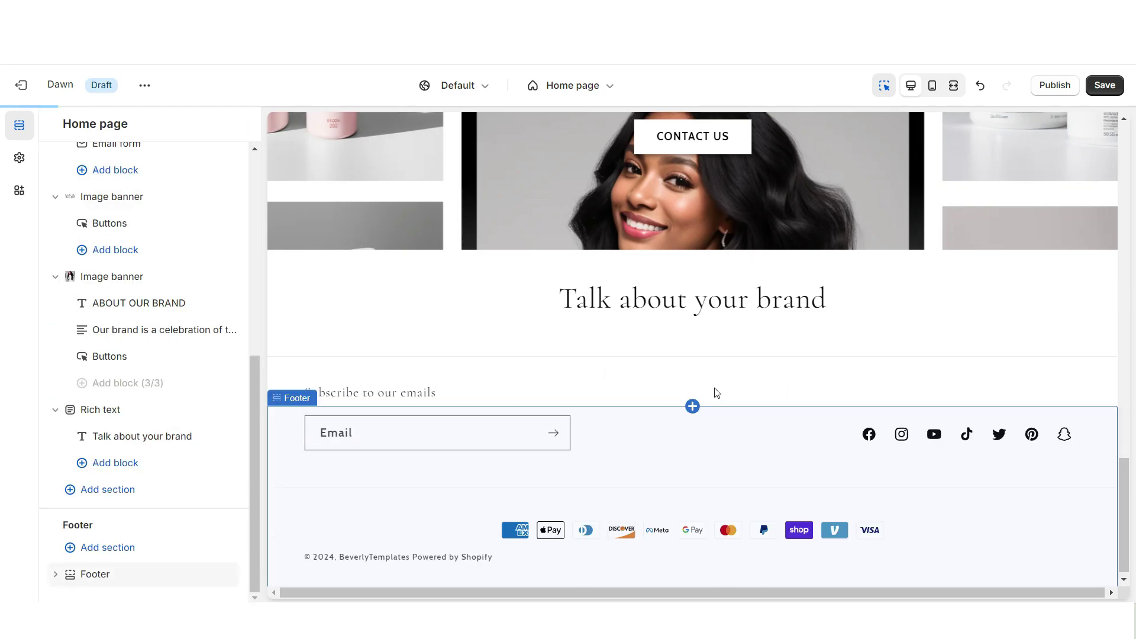
left_click(692, 299)
triple_click(148, 227)
right_click(148, 234)
left_click(171, 325)
left_click(97, 290)
left_click(116, 331)
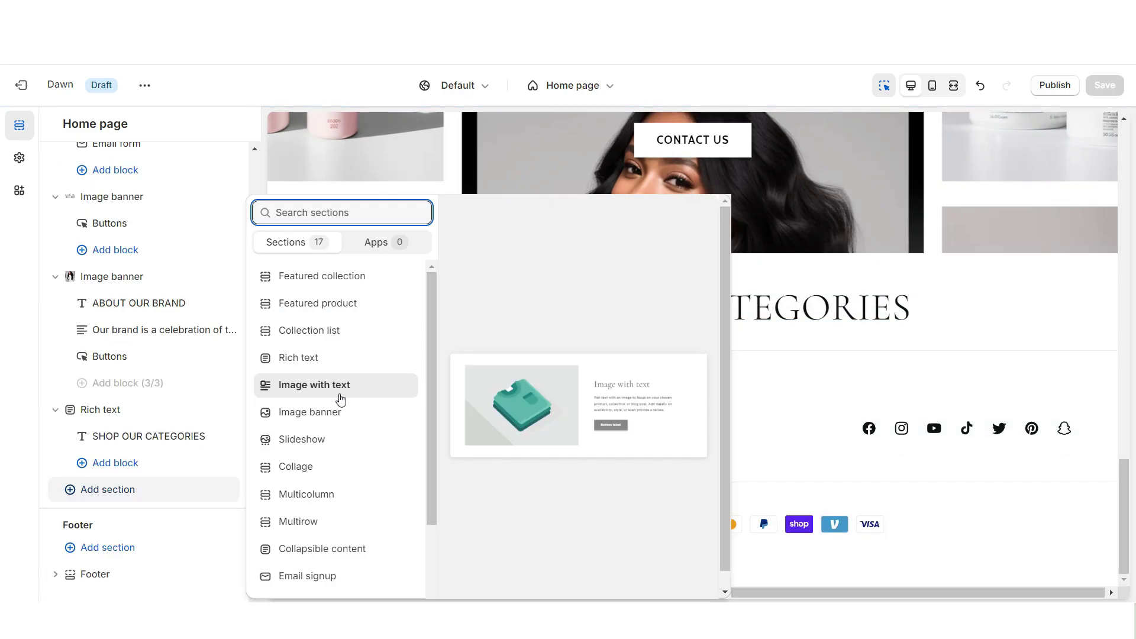
Add a Collection list section with 4 columns on desktop and preview it full width
left_click(335, 337)
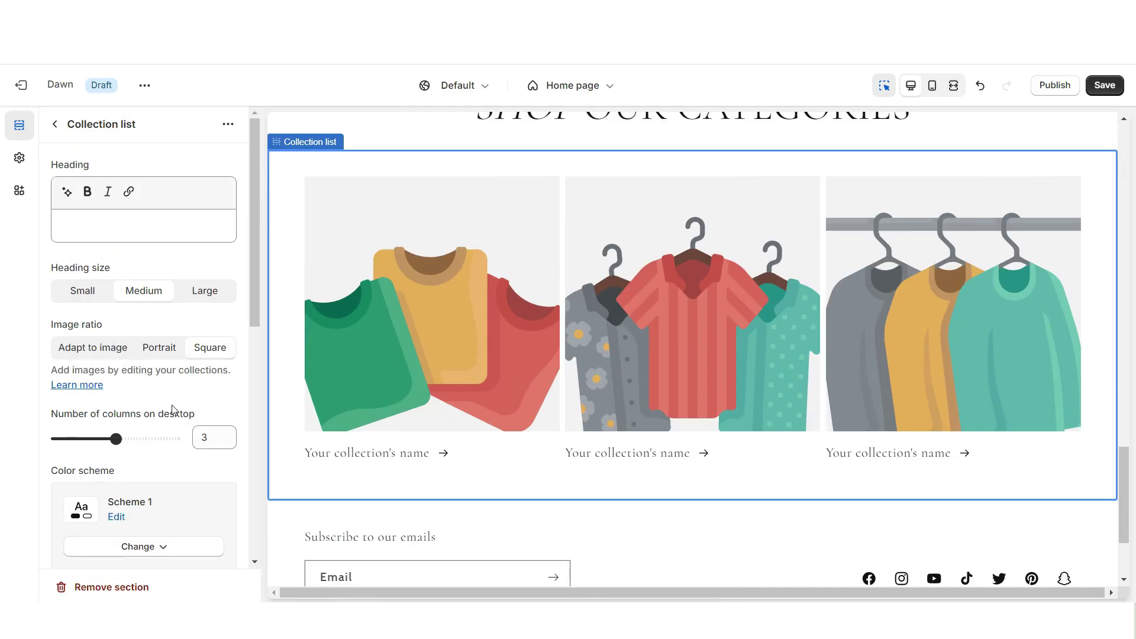
left_click_drag(116, 439, 145, 439)
scroll(74, 404, "down", 6)
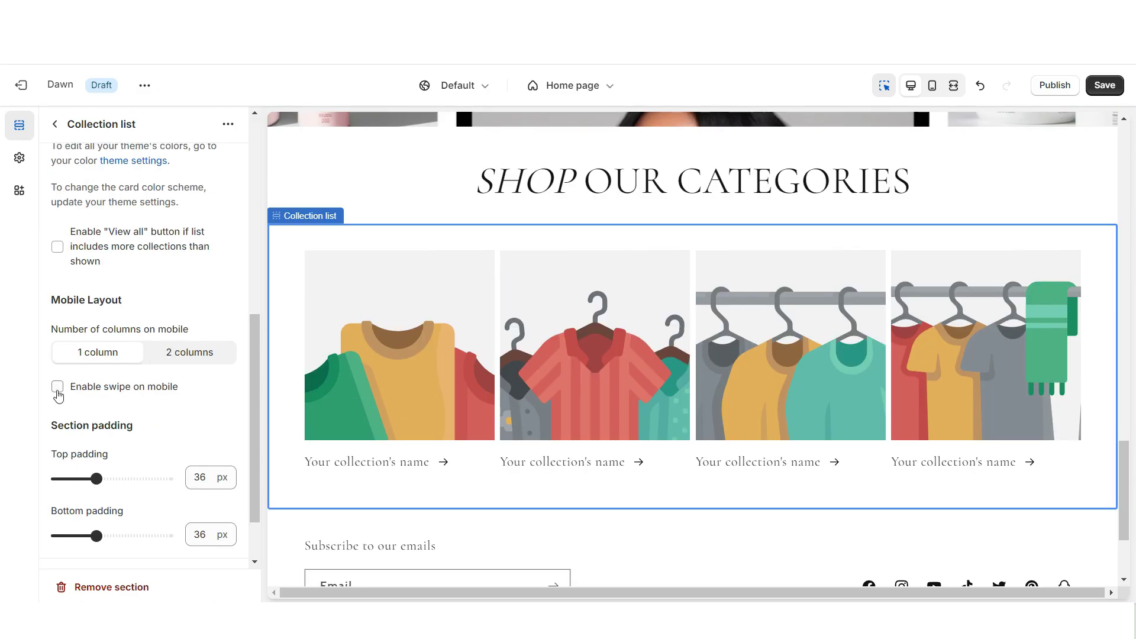
scroll(65, 449, "up", 4)
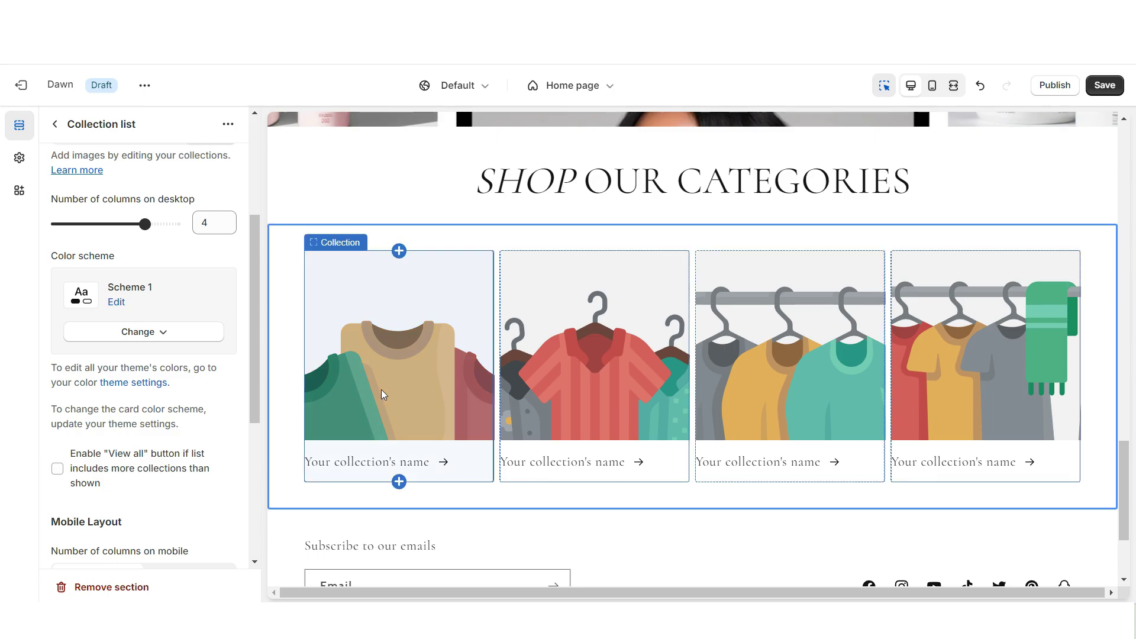
key("ctrl+shift+f")
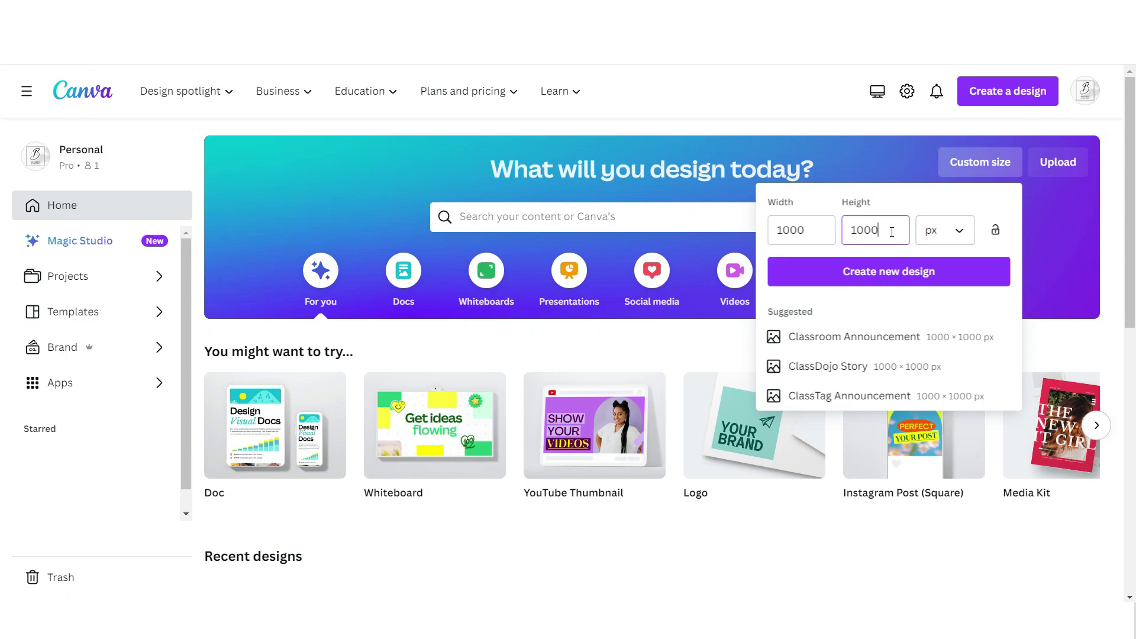
Create a 1000×1000 px Canva design with a circle frame filling the page
left_click(887, 270)
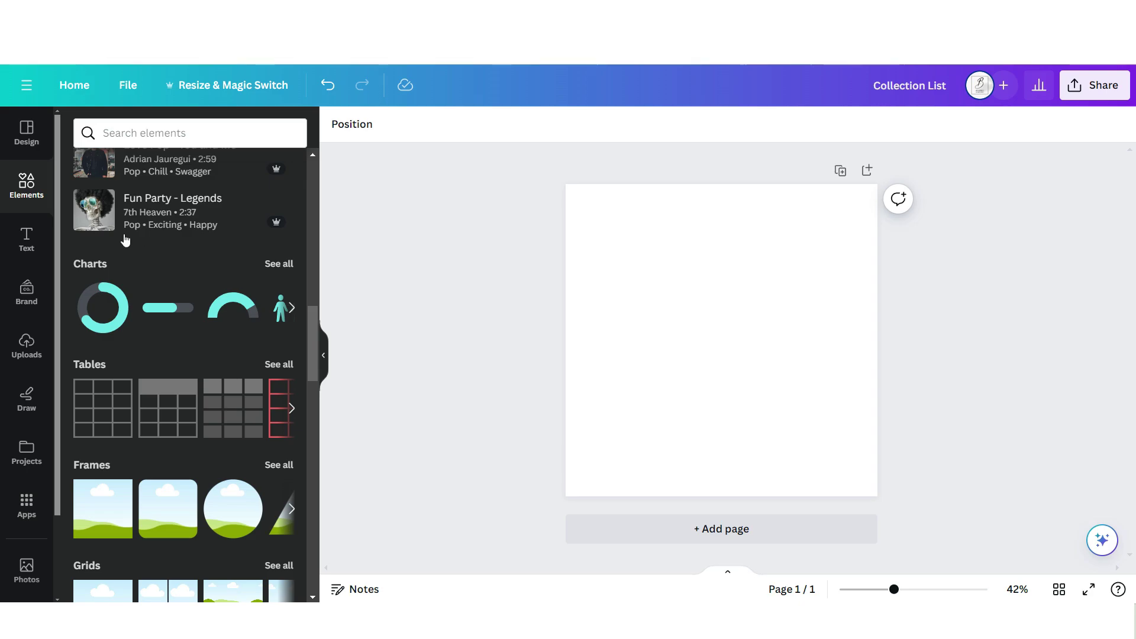
scroll(247, 430, "down", 2)
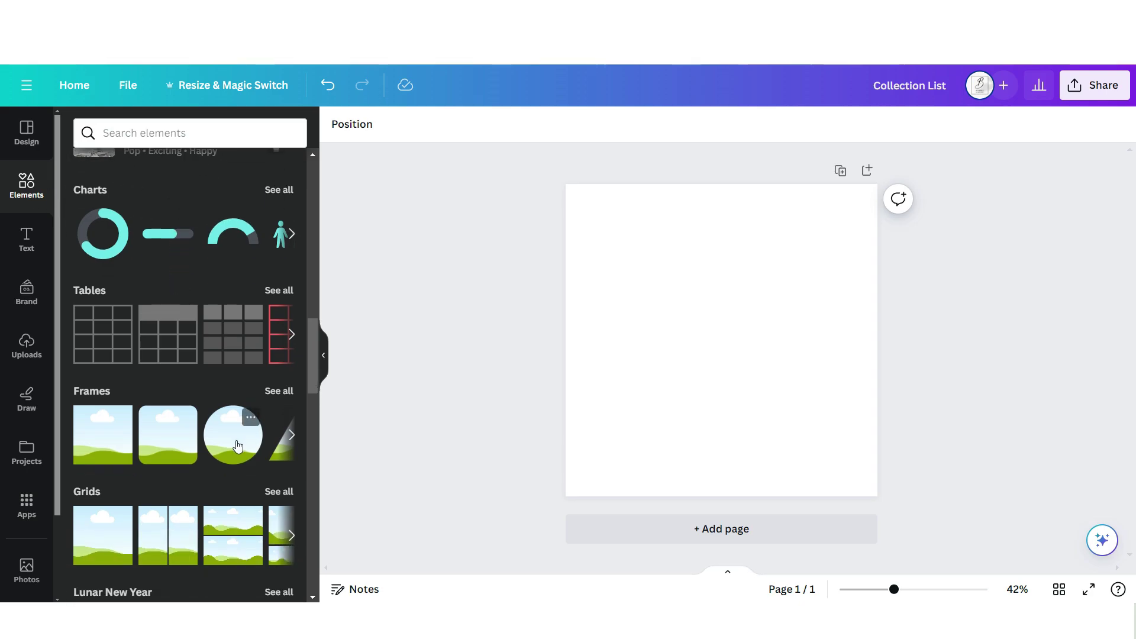
left_click(237, 446)
left_click_drag(752, 347, 870, 193)
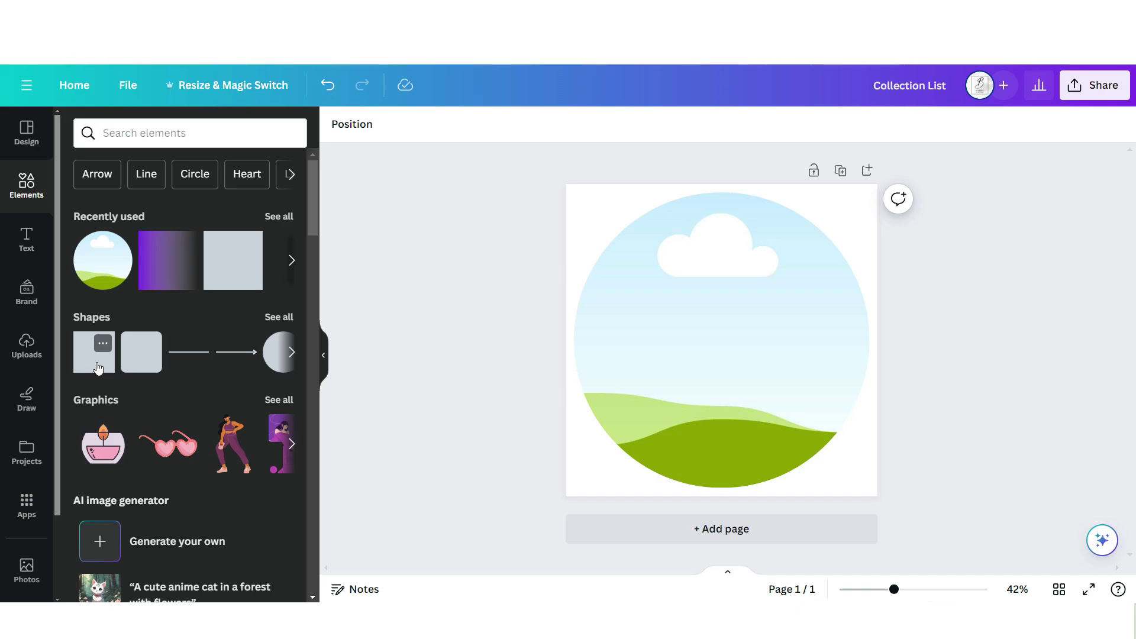
Add a black square shape stretched into a wide bar near the top
left_click(98, 368)
left_click(408, 122)
left_click(160, 213)
left_click_drag(680, 247, 882, 237)
Add a CLEANSERS title in Bebas Neue and download the category images
left_click(27, 240)
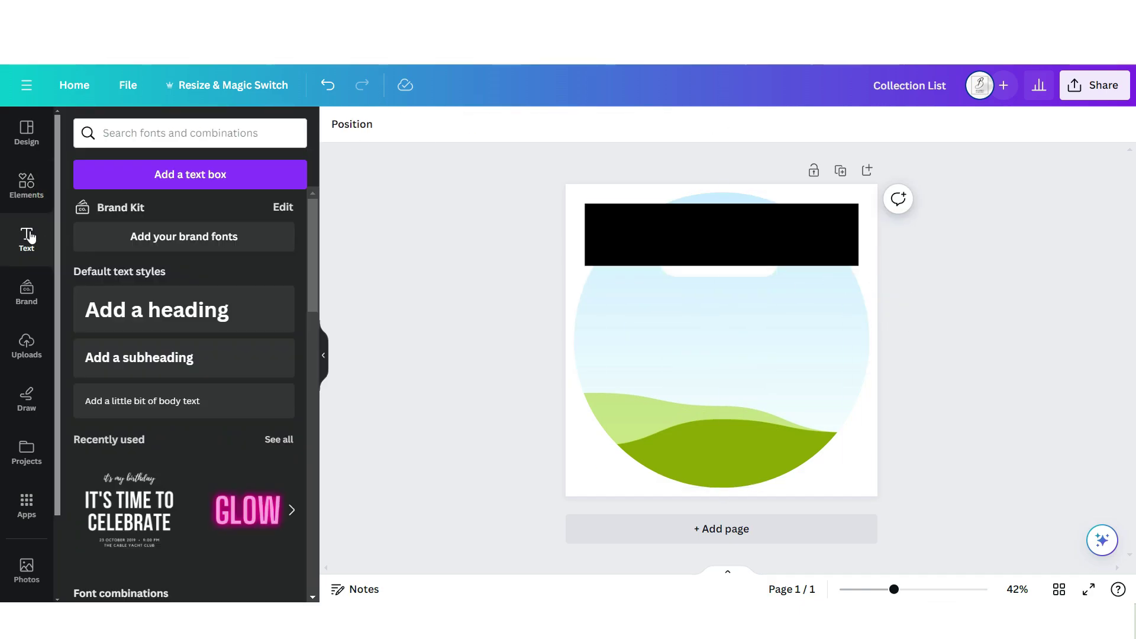
left_click(196, 401)
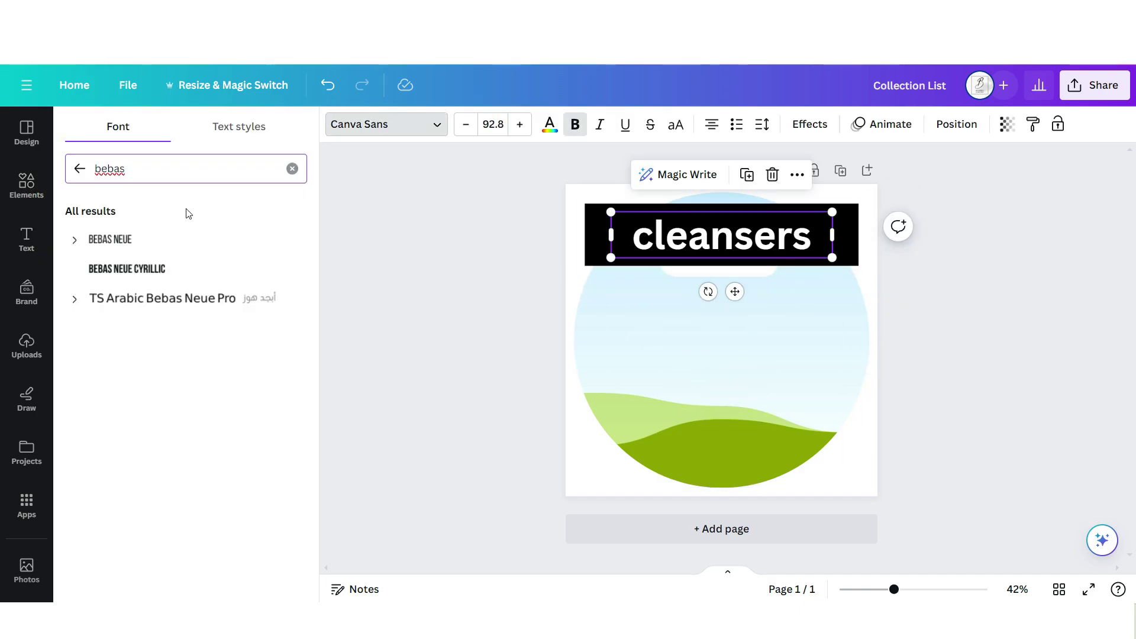
left_click(161, 239)
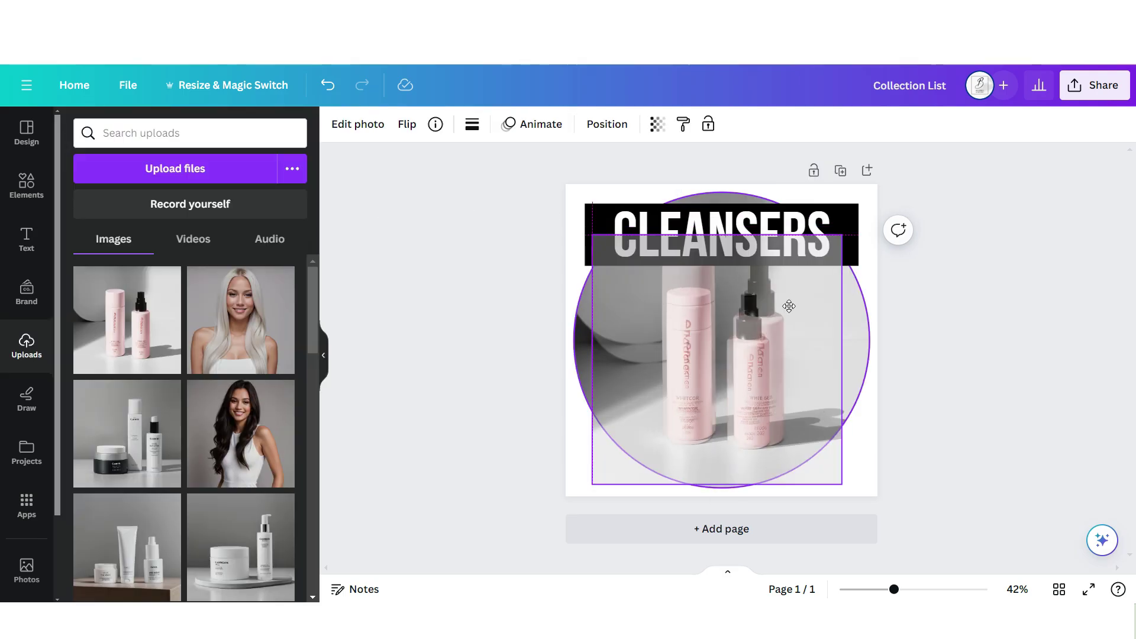
scroll(559, 359, "down", 3)
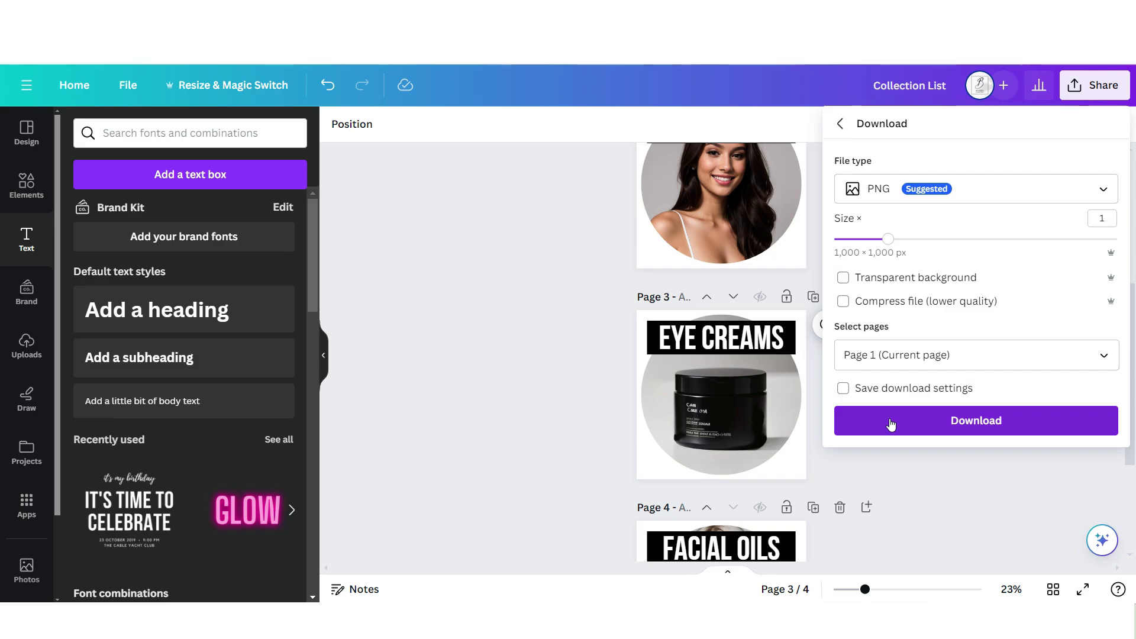
left_click(890, 422)
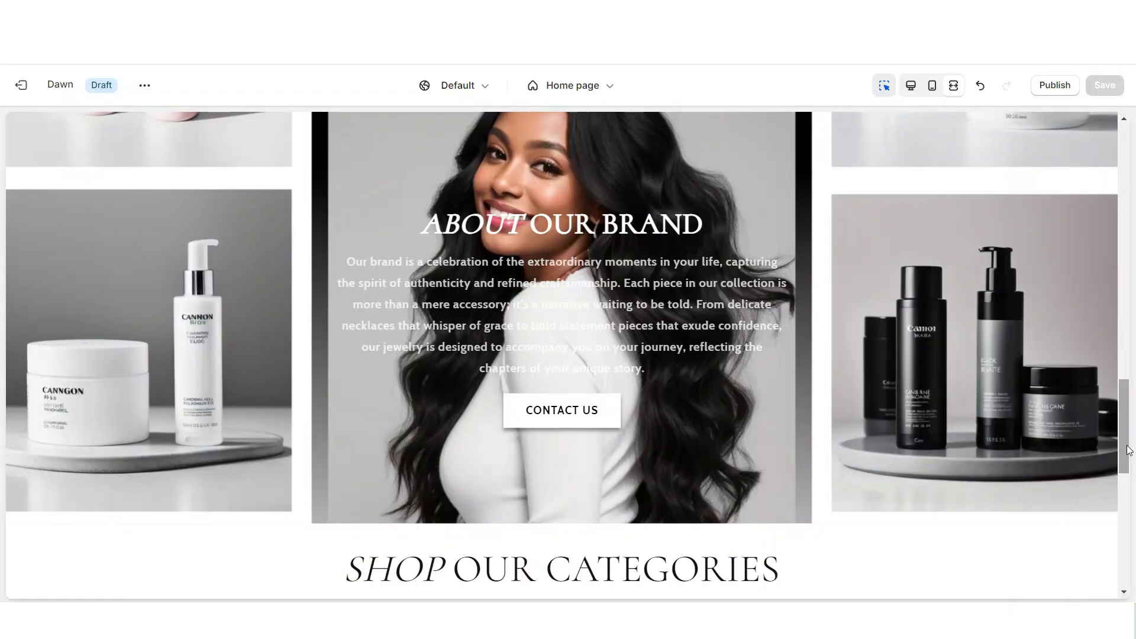
Check the mobile preview, then add an Image banner section below the category circles
scroll(1128, 450, "down", 8)
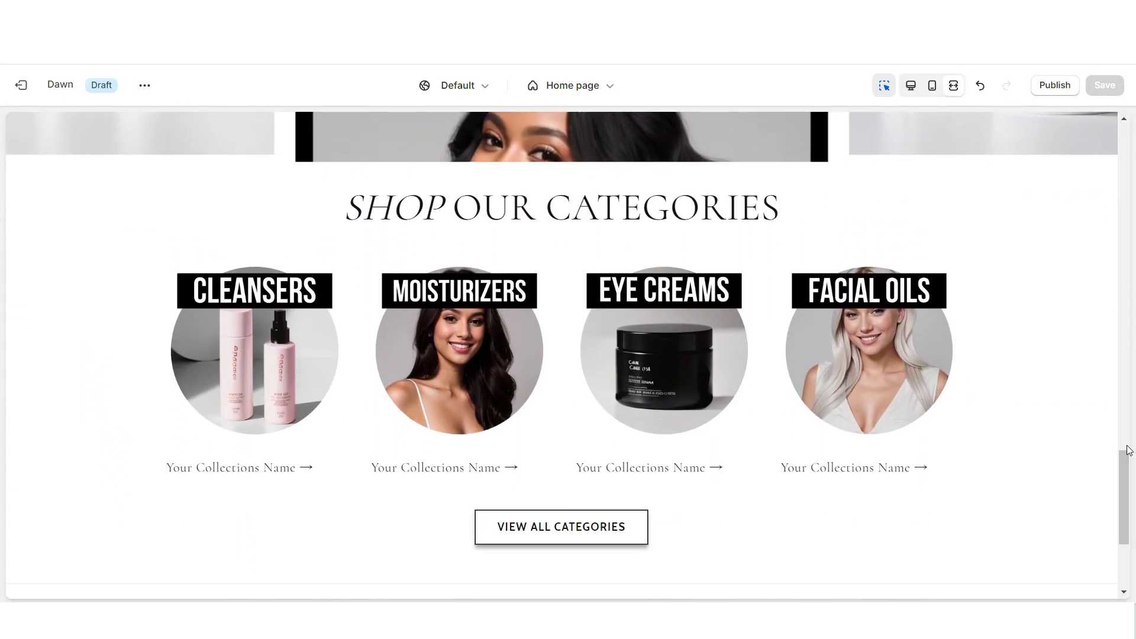
scroll(1127, 449, "up", 3)
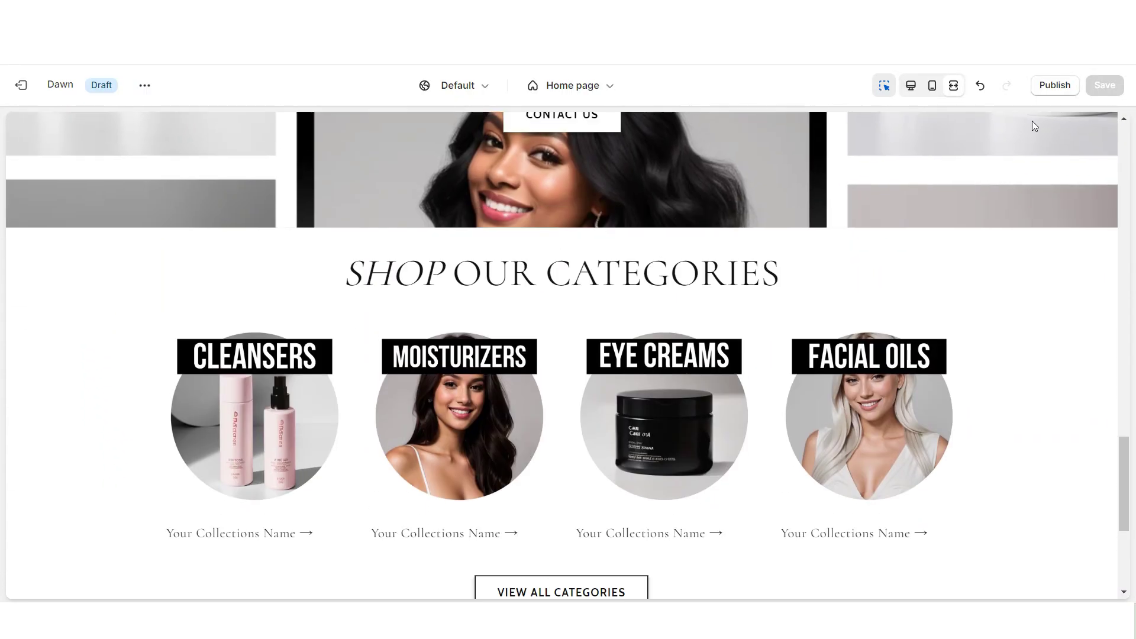
left_click(934, 87)
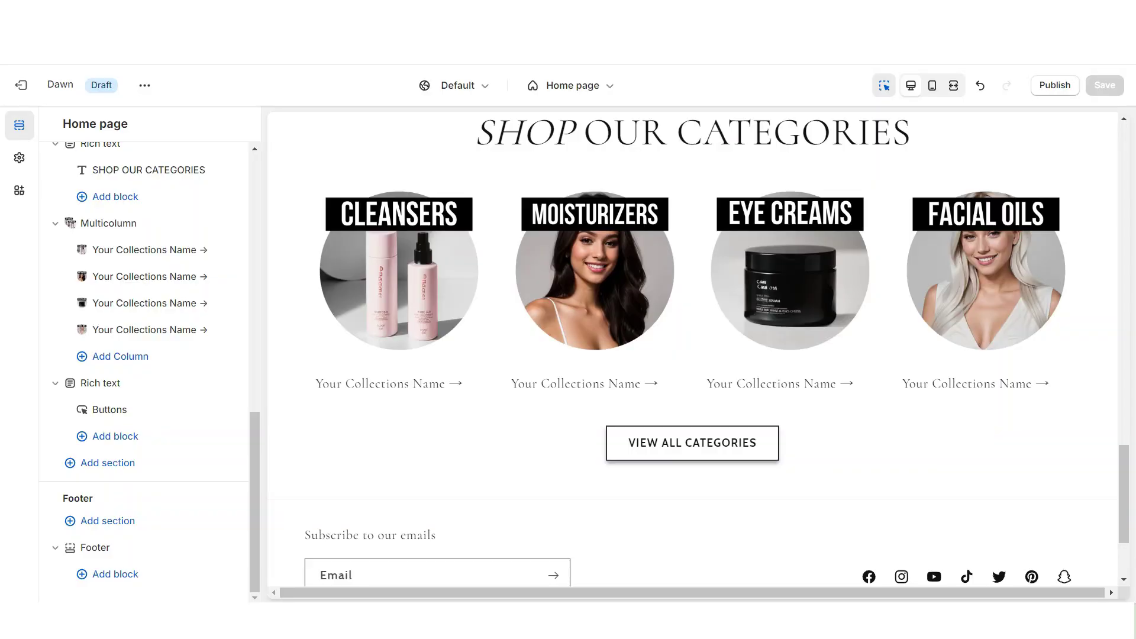
left_click(97, 464)
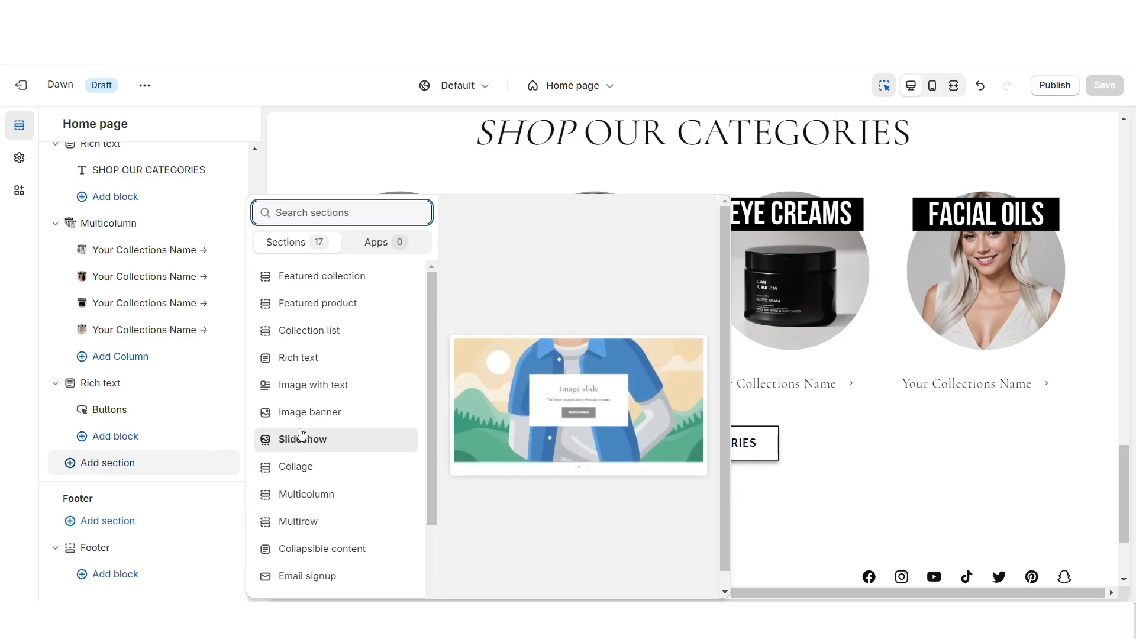
left_click(310, 406)
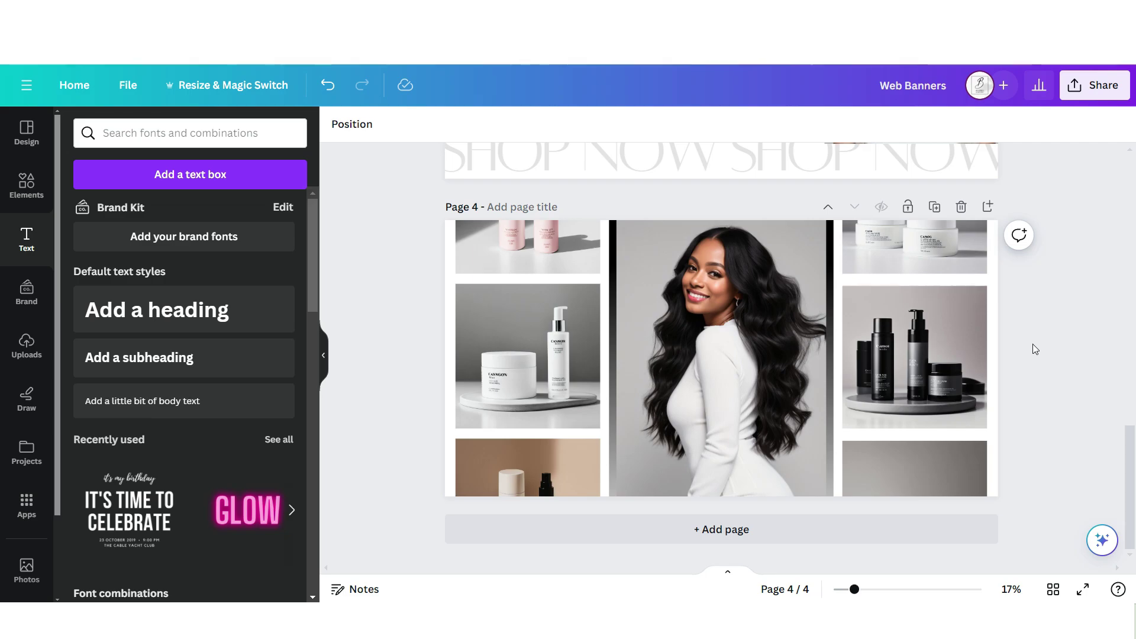
On a new page, arrange a faded square and white photo frames holding the product and woman photos
scroll(1032, 343, "up", 3)
scroll(1082, 363, "down", 3)
left_click(988, 206)
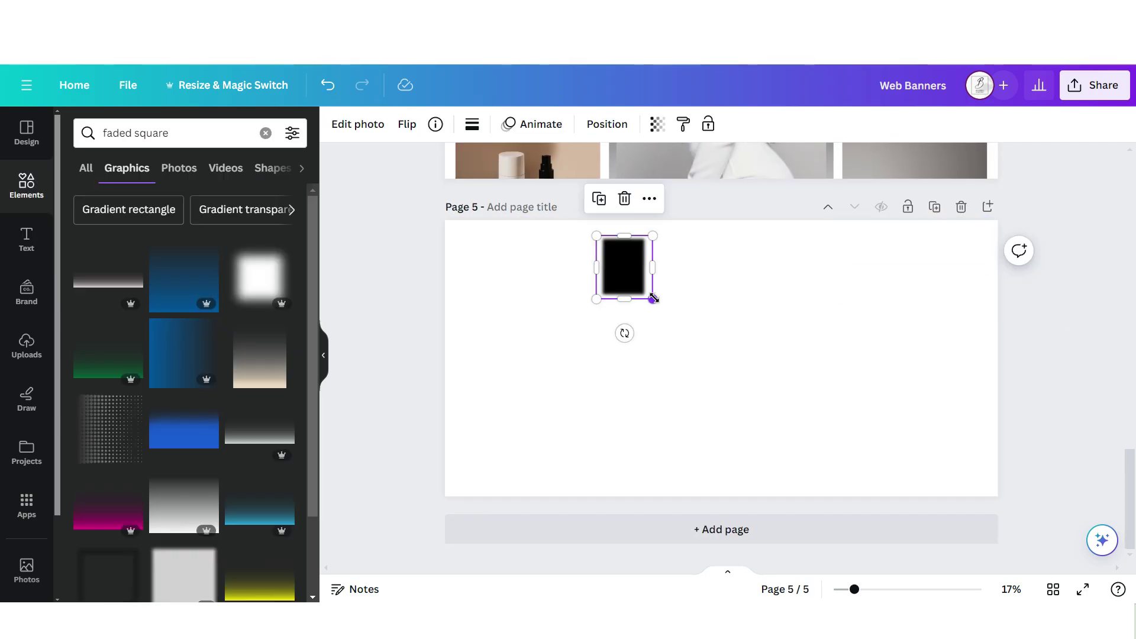
left_click_drag(651, 300, 864, 460)
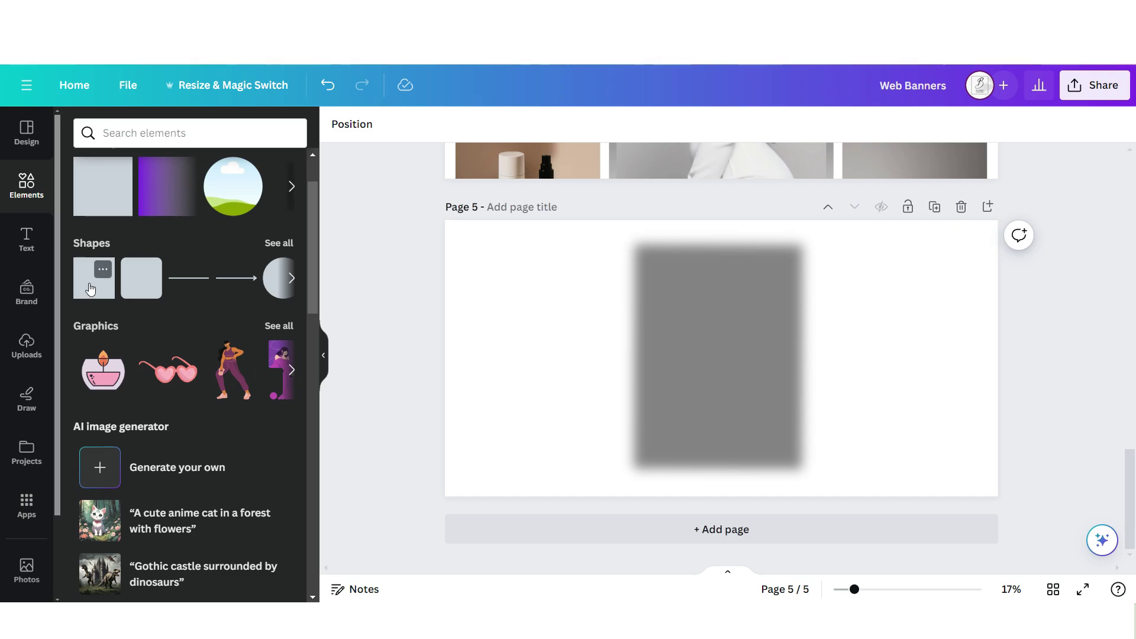
left_click(93, 278)
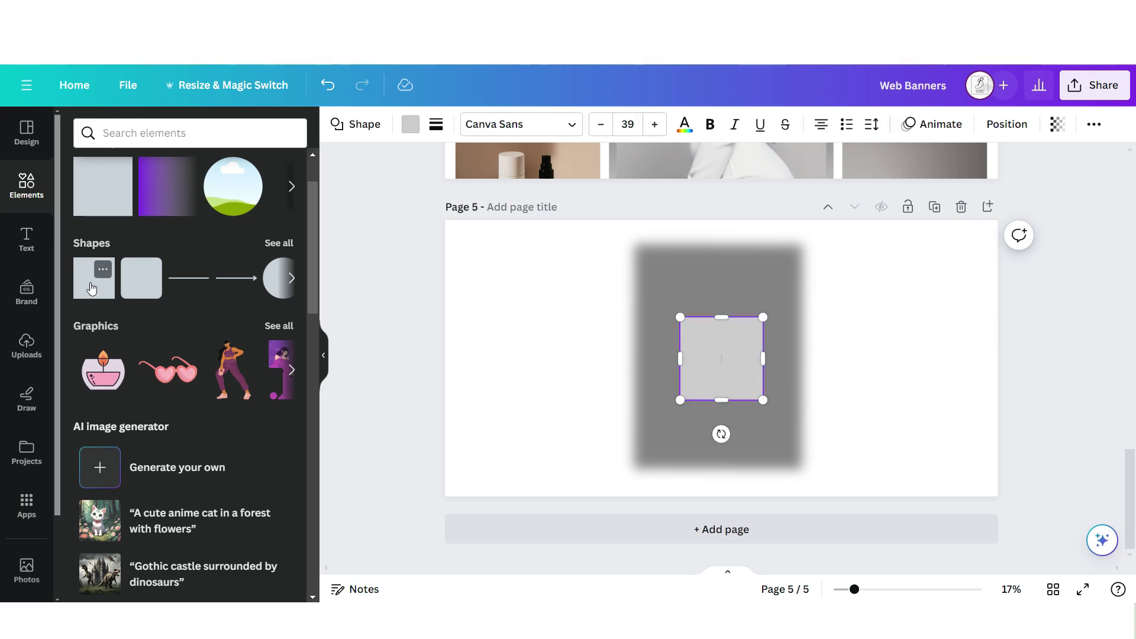
left_click(410, 124)
left_click(241, 213)
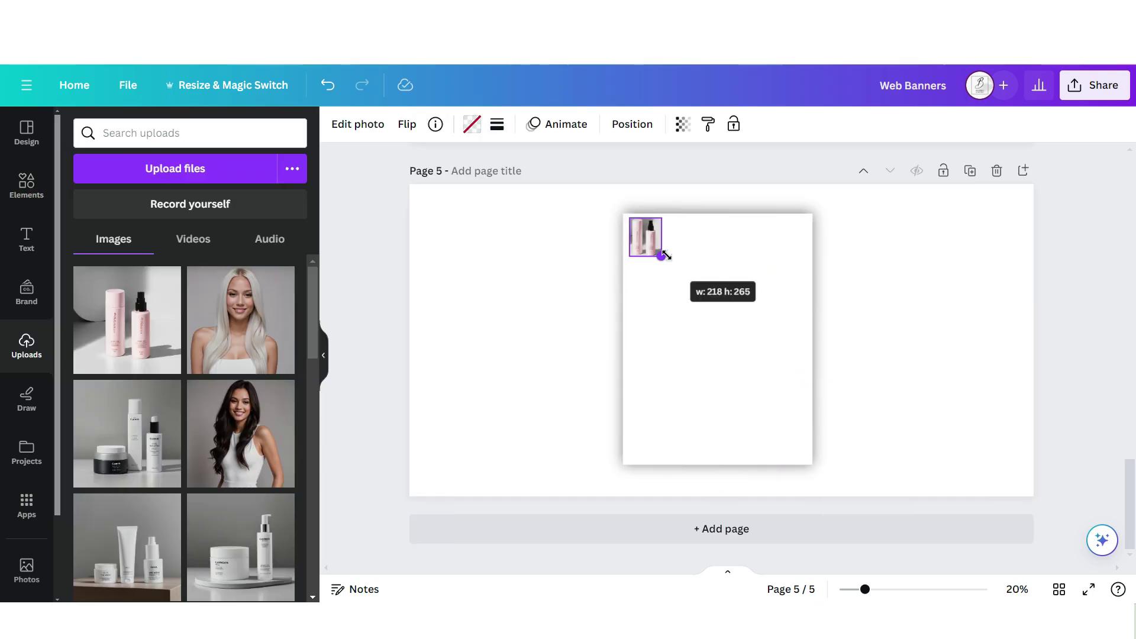
left_click_drag(666, 255, 845, 413)
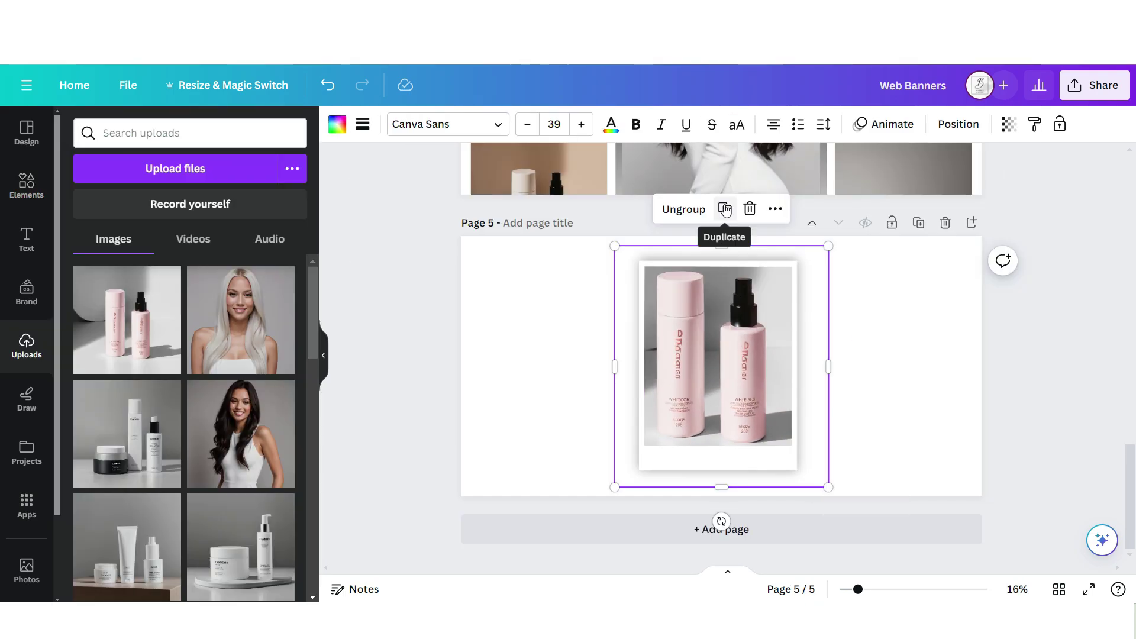
left_click(724, 210)
left_click_drag(804, 325, 666, 325)
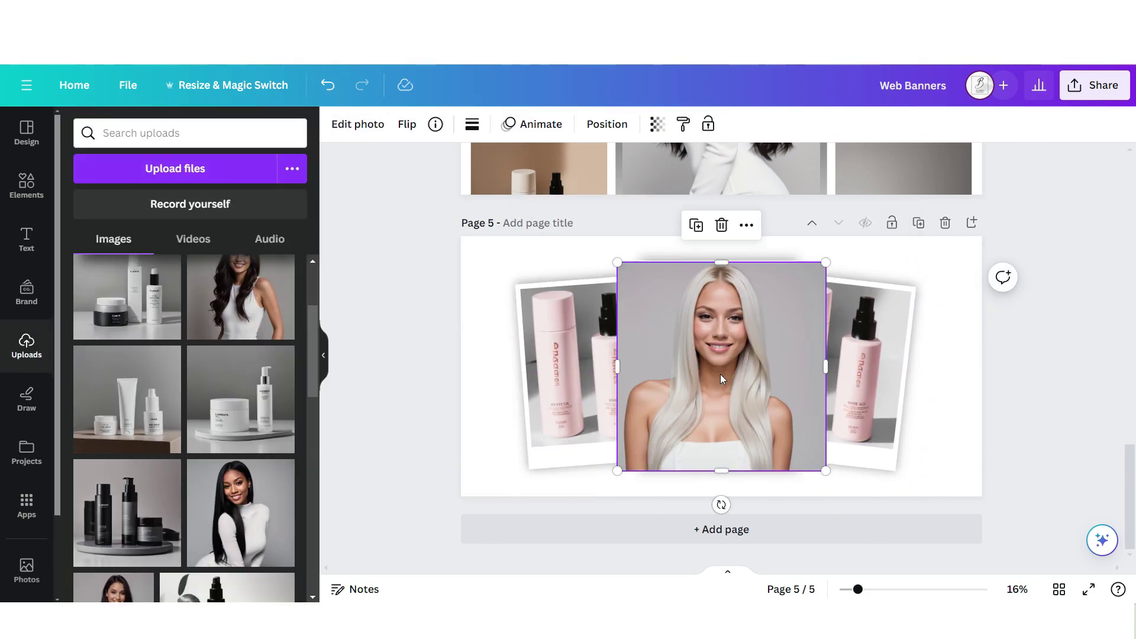
left_click_drag(721, 379, 575, 370)
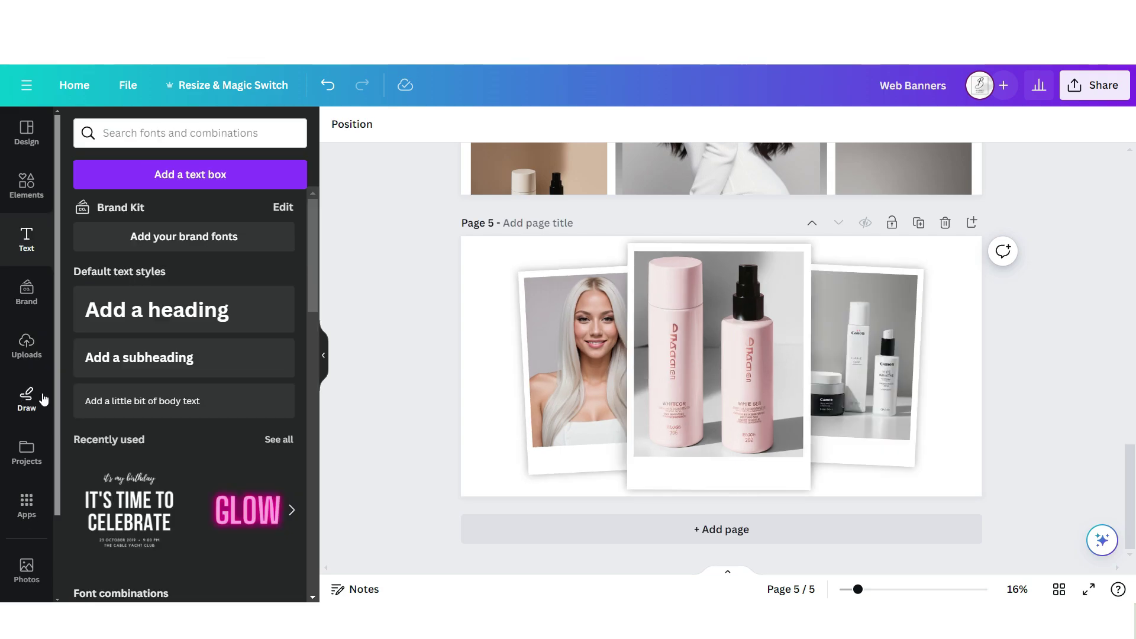
Add 'New' text in the Holiday font, rotated upright along the left edge
left_click(110, 414)
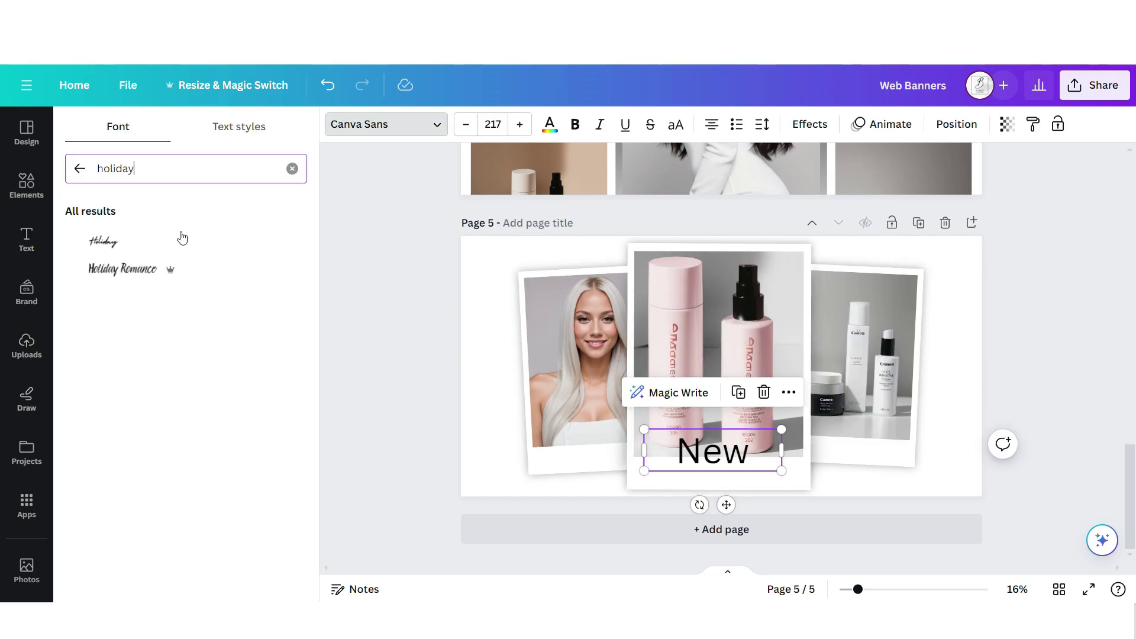
left_click(177, 239)
left_click_drag(699, 504, 487, 410)
left_click(427, 290)
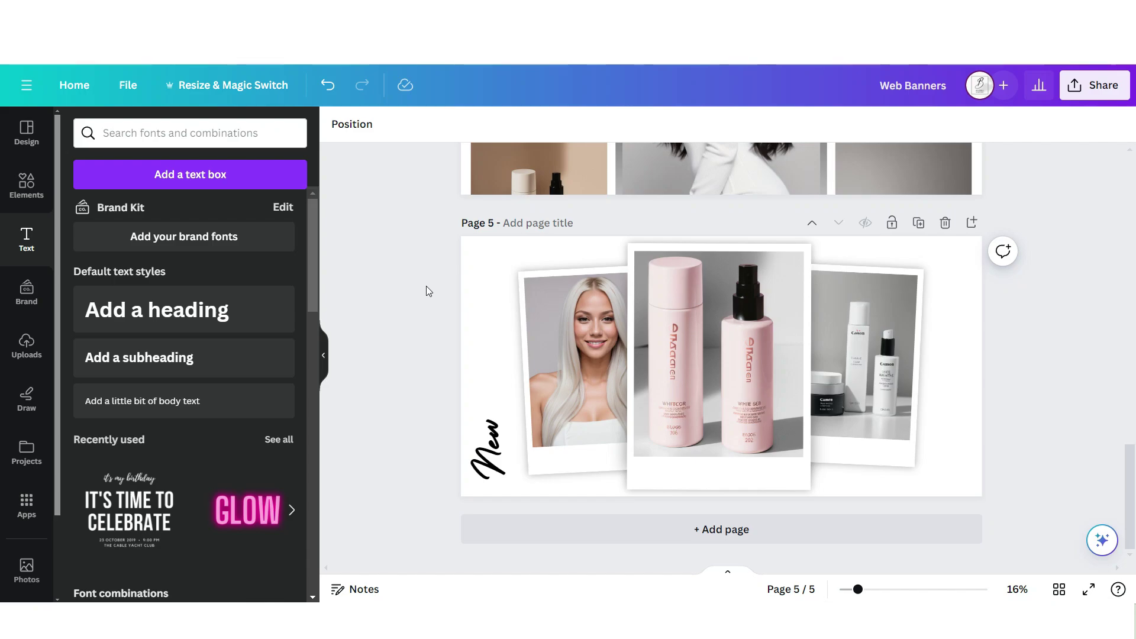
Add vertical ARRIVALS in Dream Avenue capitals, duplicate the text pair, and download the page as PNG
left_click(198, 405)
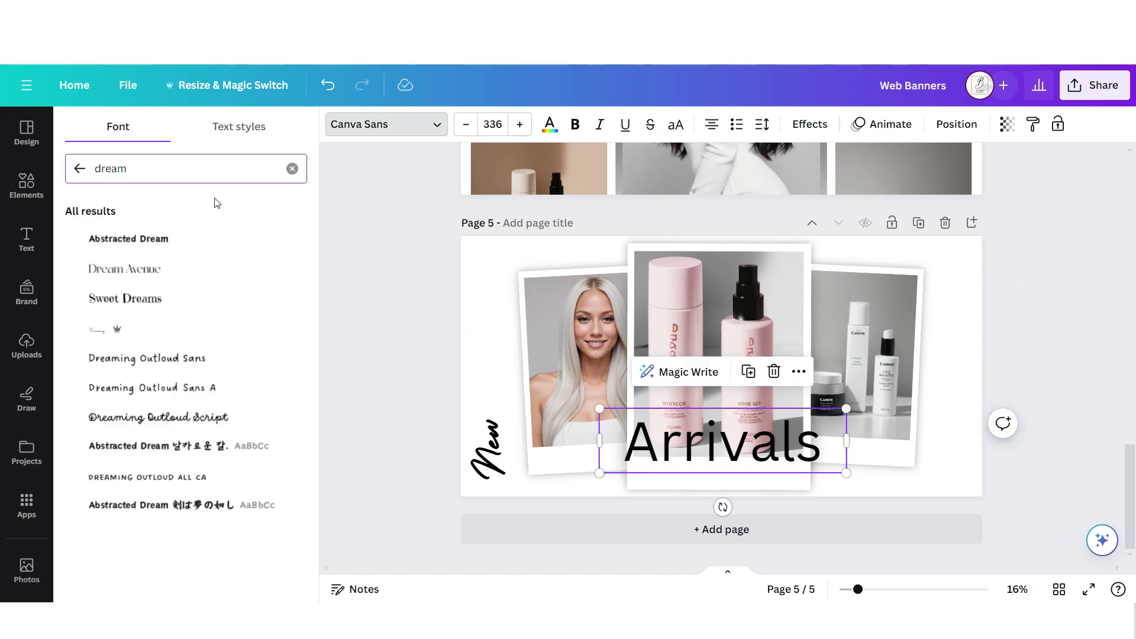
left_click(178, 268)
key("ctrl+shift+k")
left_click_drag(650, 441, 495, 335)
left_click_drag(567, 406, 649, 325)
left_click_drag(532, 325, 934, 322)
left_click(488, 449, "shift")
key("ctrl+d")
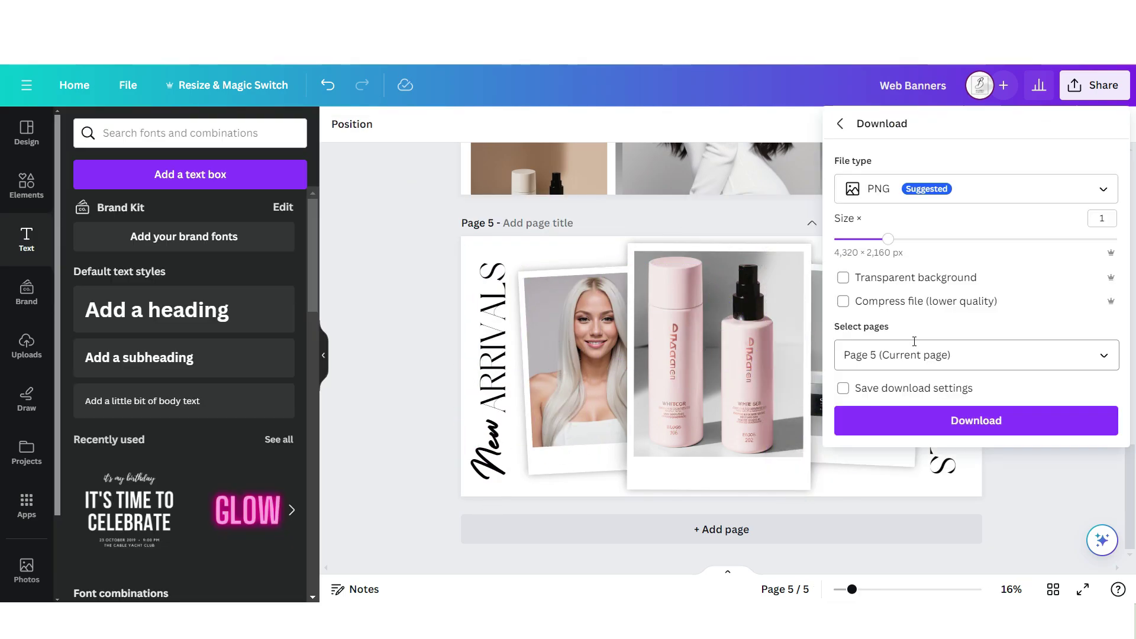
left_click(901, 420)
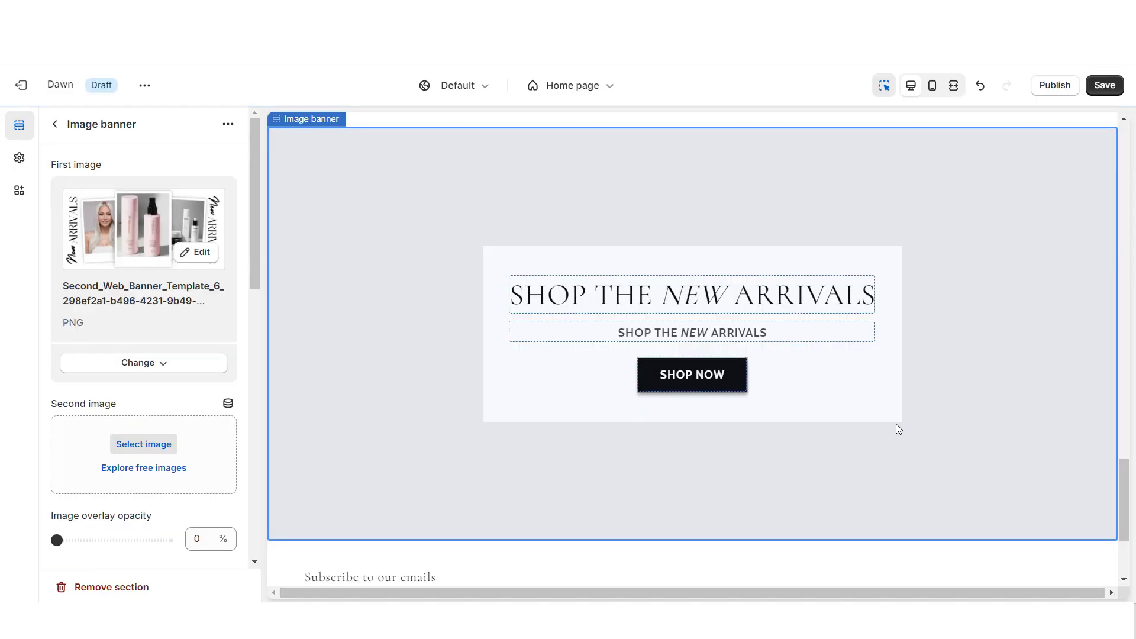
Set the New Arrivals banner height to Adapt to first image and check it in full-width preview
scroll(96, 290, "down", 5)
left_click(96, 290)
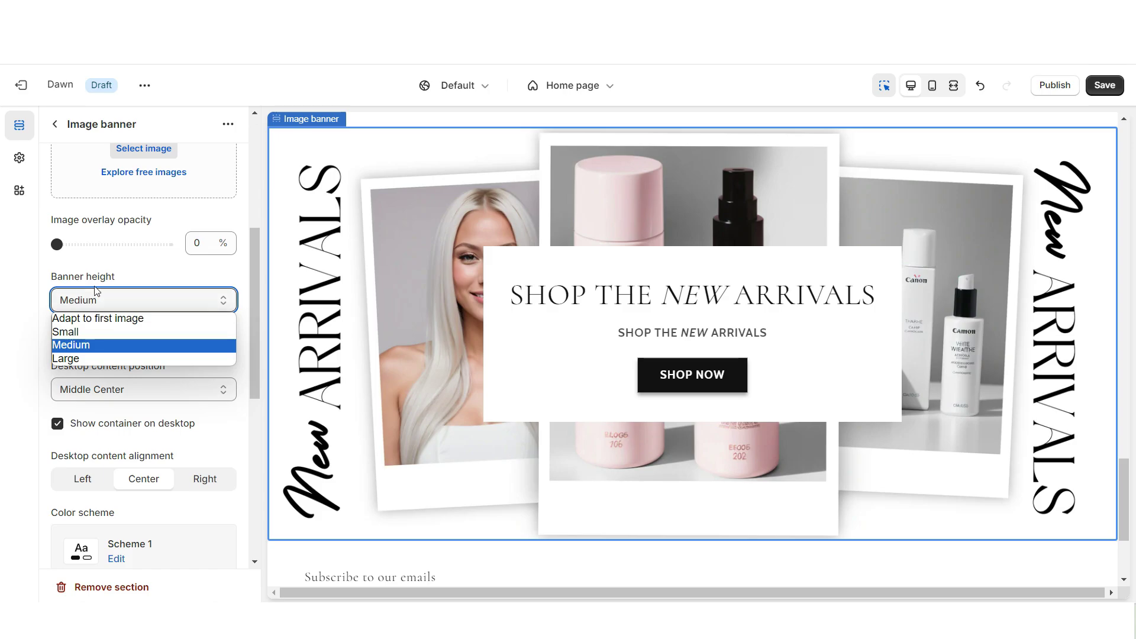
left_click(95, 318)
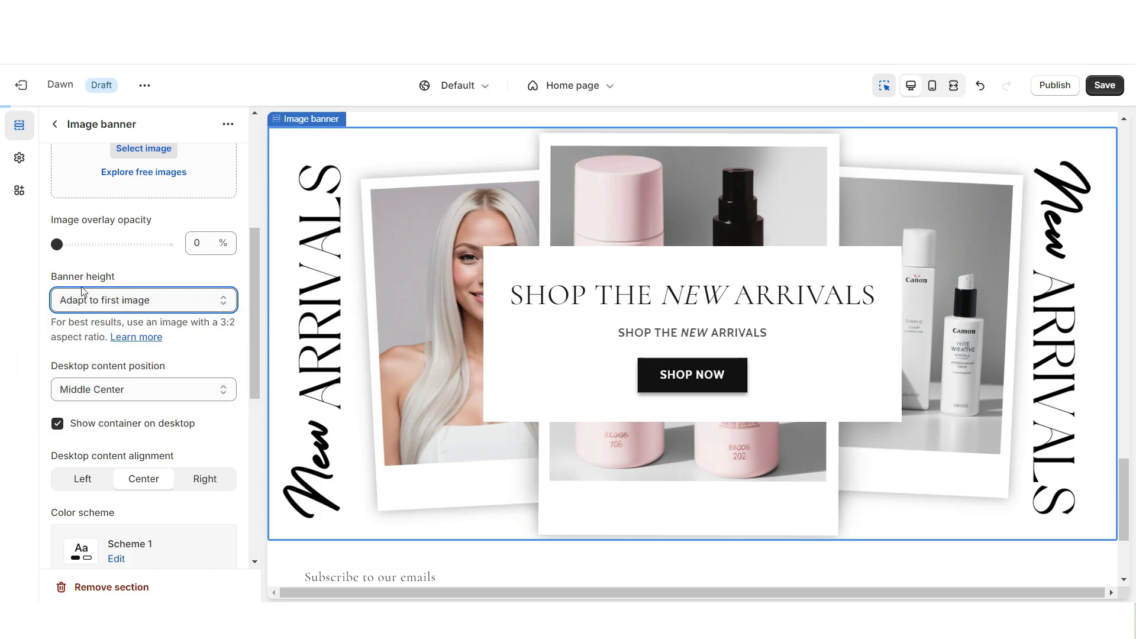
left_click(950, 86)
scroll(1129, 383, "down", 10)
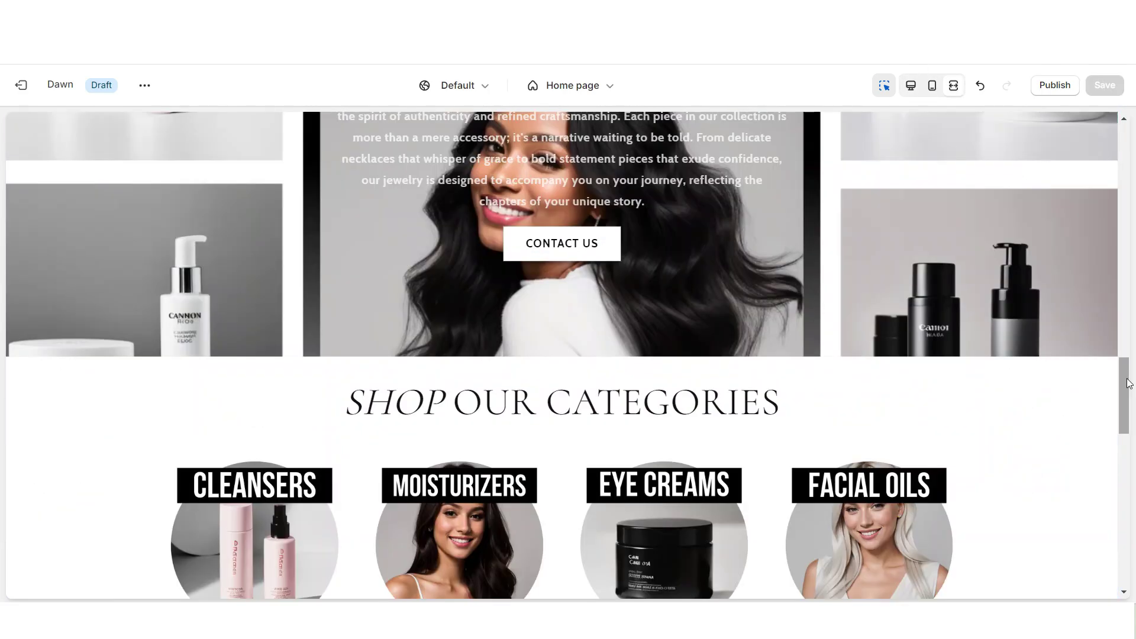
scroll(1127, 382, "down", 5)
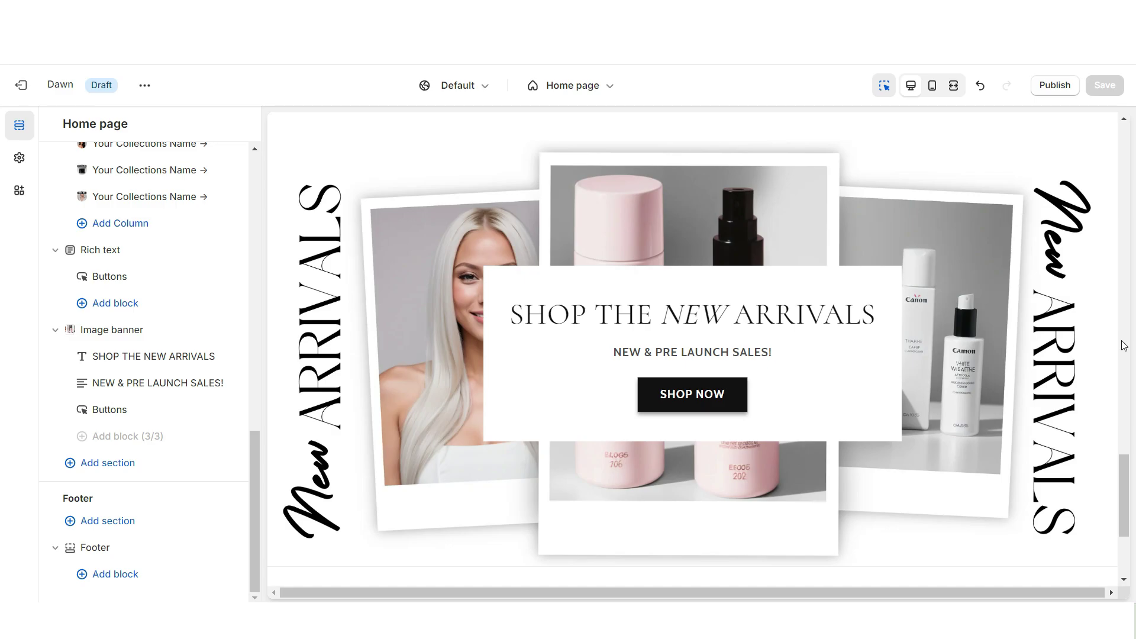
Paste SHOP OUR MOISTURIZERS as the Featured collection heading
left_click(89, 463)
key("Escape")
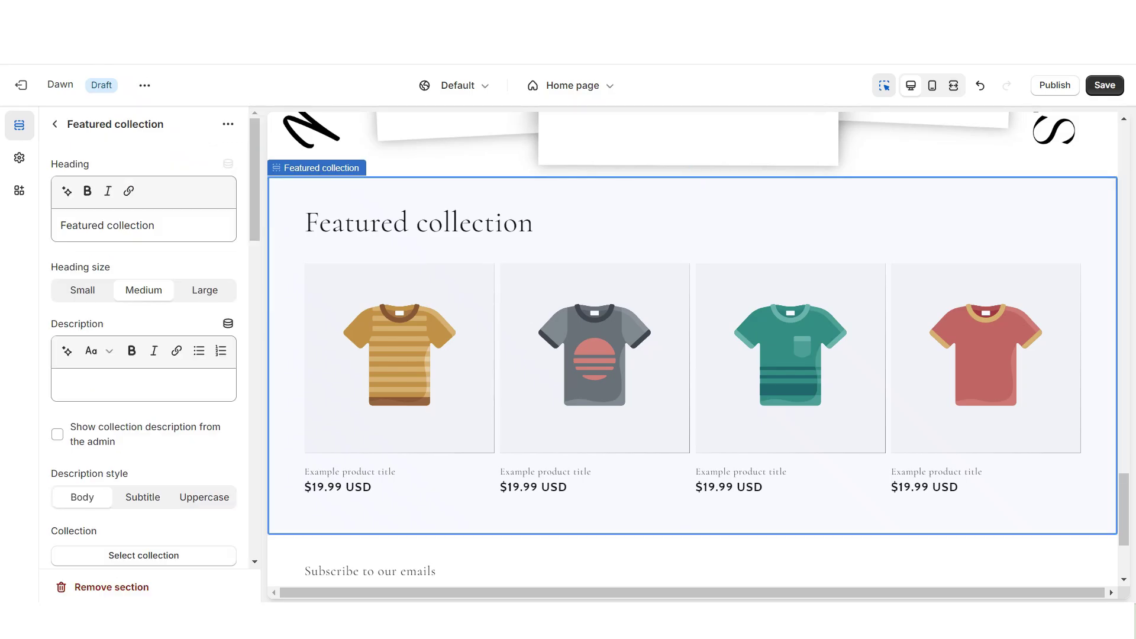
triple_click(152, 225)
right_click(152, 225)
left_click(159, 311)
Turn on Enable swipe on mobile for the featured collection's products
scroll(77, 249, "down", 15)
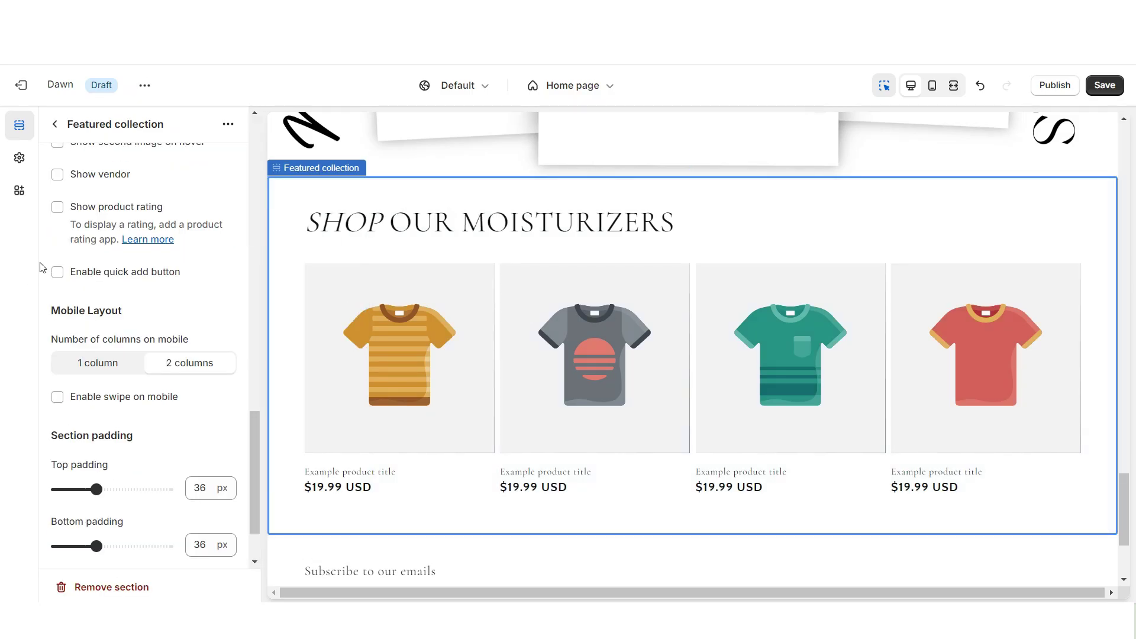
left_click(57, 397)
scroll(168, 354, "up", 10)
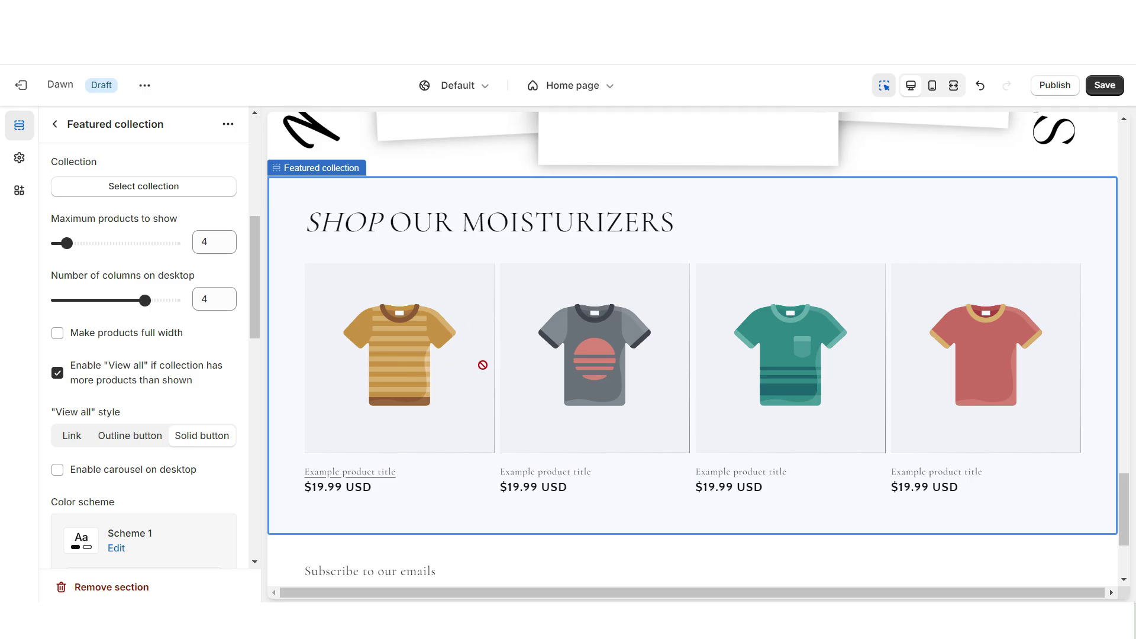
scroll(235, 345, "up", 3)
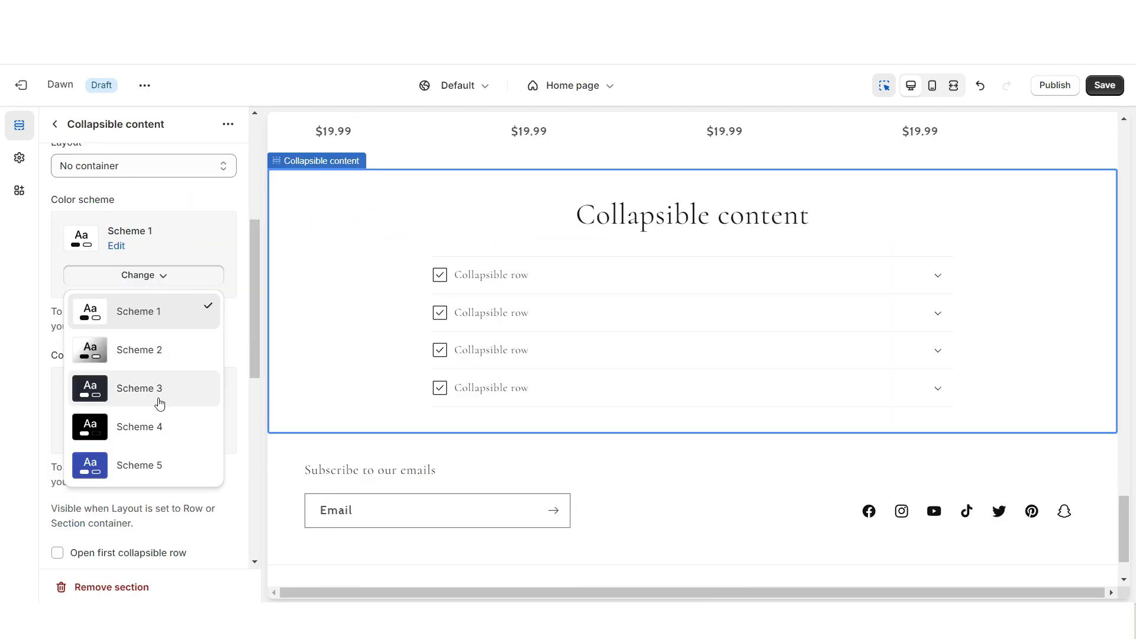
Give the collapsible section color Scheme 4 and a Large FAQ'S heading
left_click(157, 426)
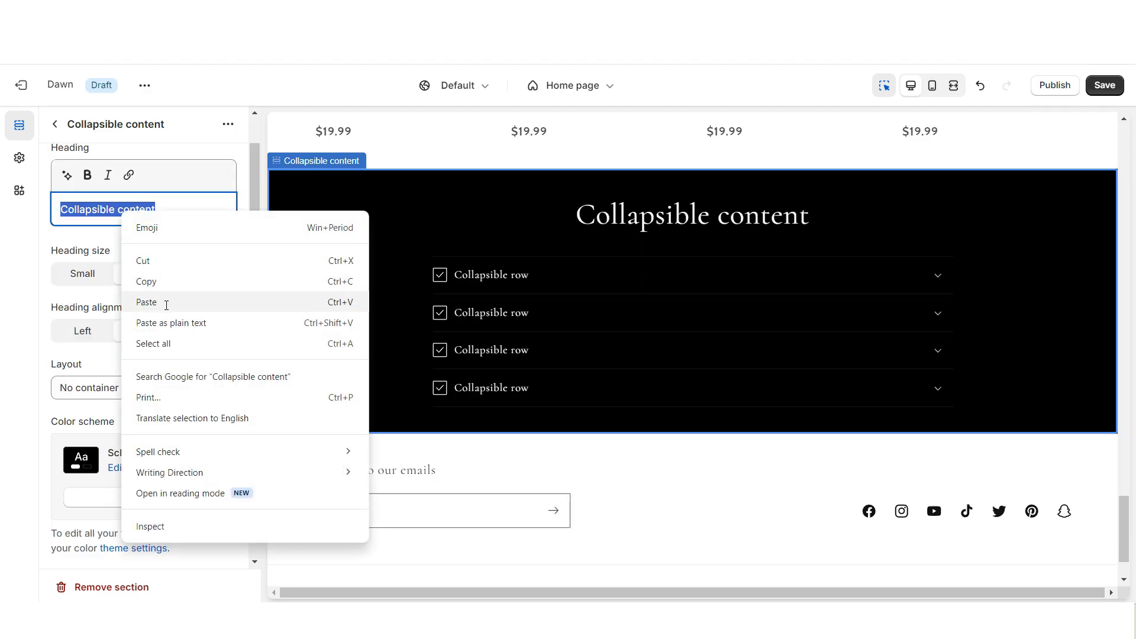
left_click(165, 301)
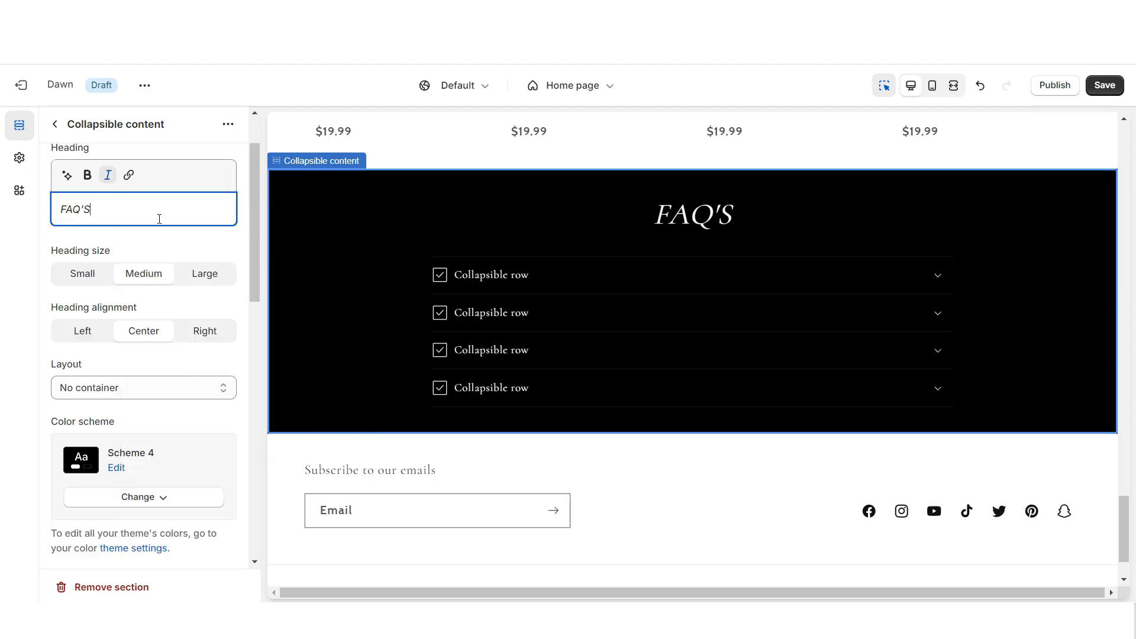
left_click(198, 274)
scroll(536, 416, "up", 3)
Set the first collapsible row's icon to Question mark
left_click(536, 420)
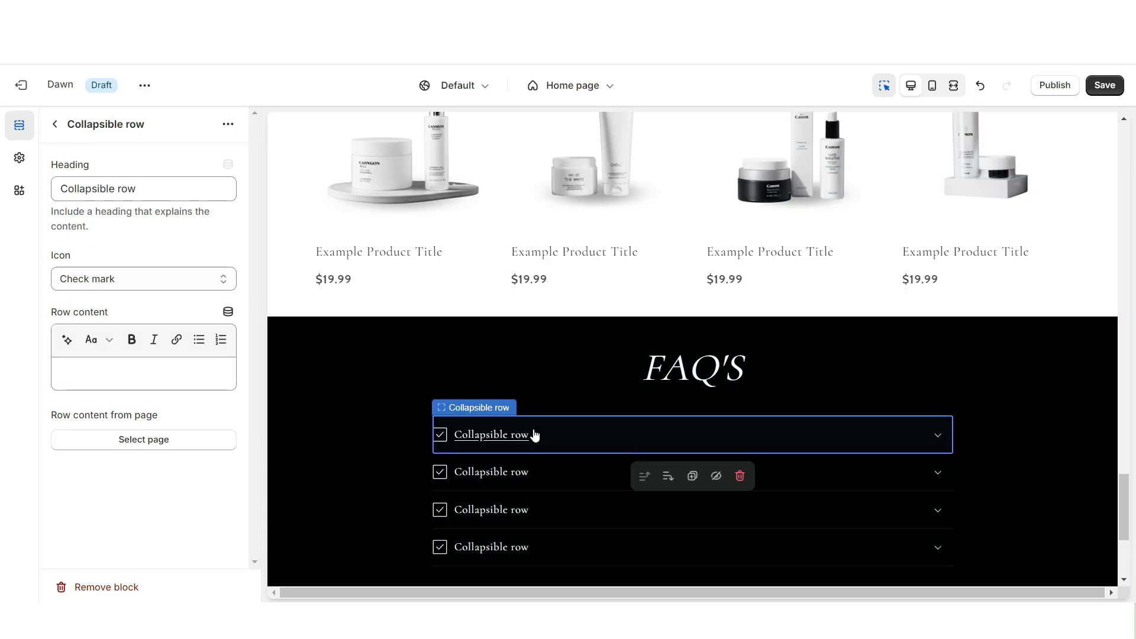
scroll(523, 438, "down", 1)
left_click(105, 283)
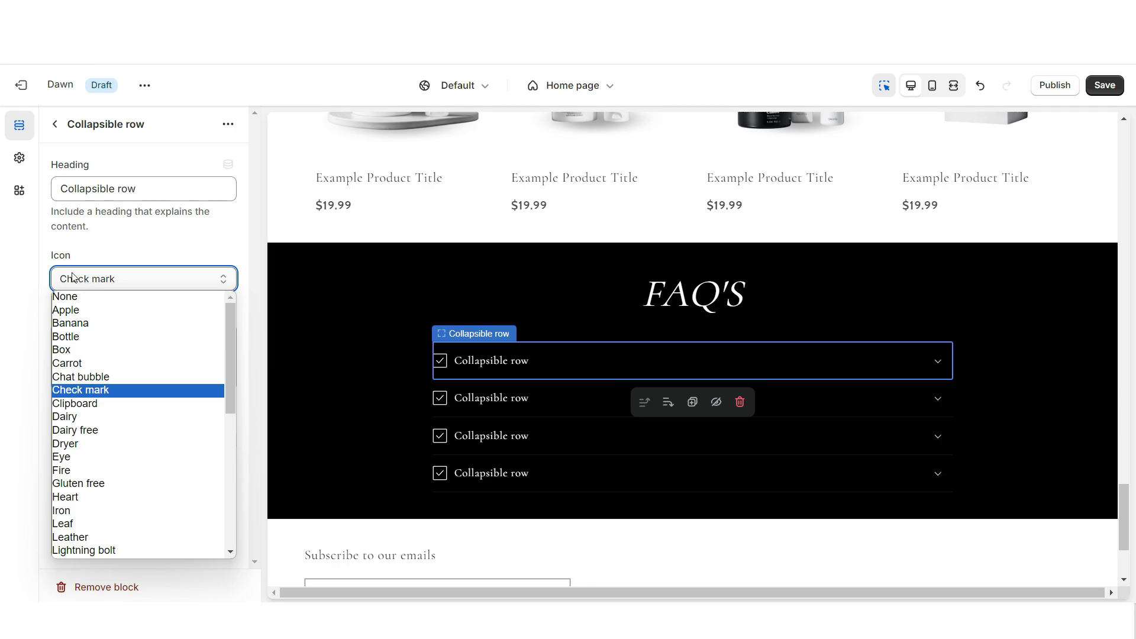
scroll(150, 388, "down", 5)
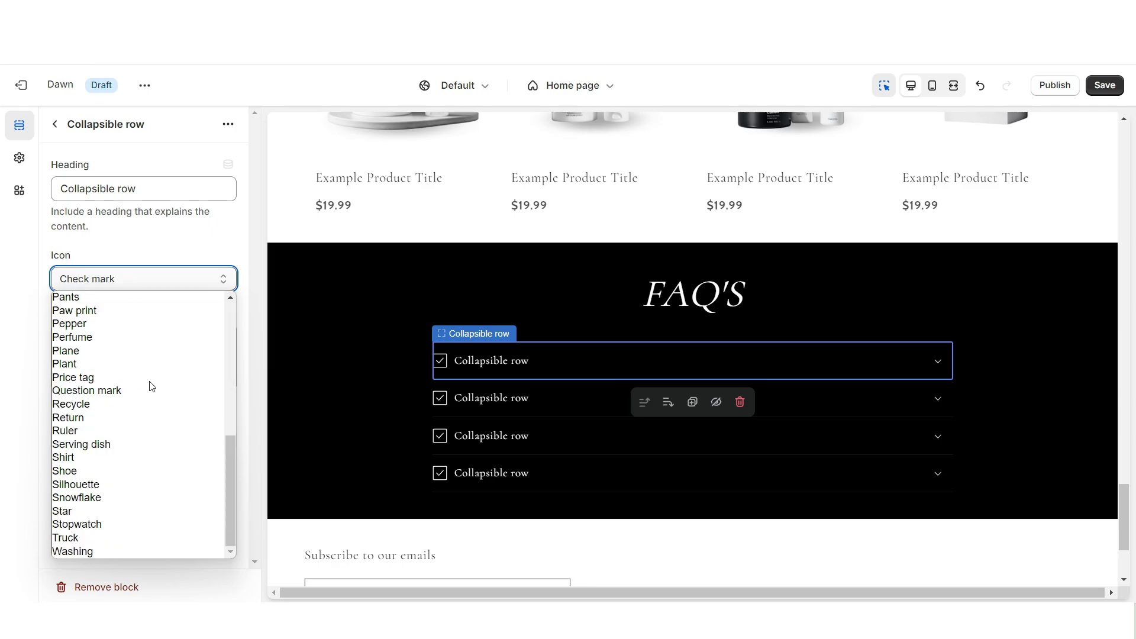
left_click(150, 390)
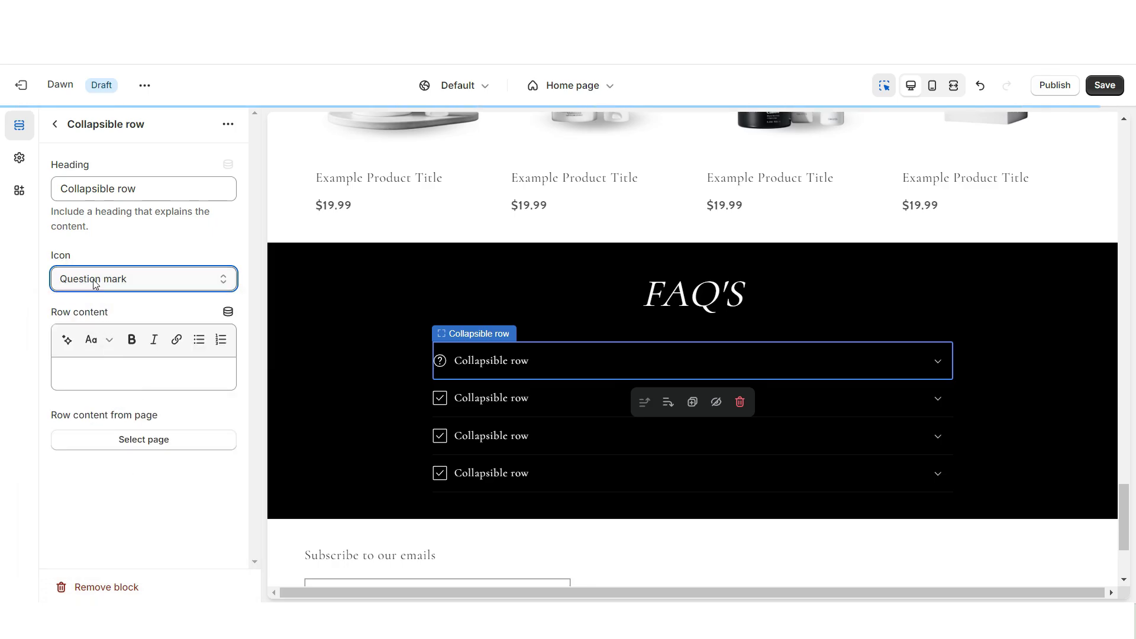
Paste the organic and natural ingredients question and its answer into the first row
triple_click(116, 189)
right_click(116, 188)
left_click(171, 283)
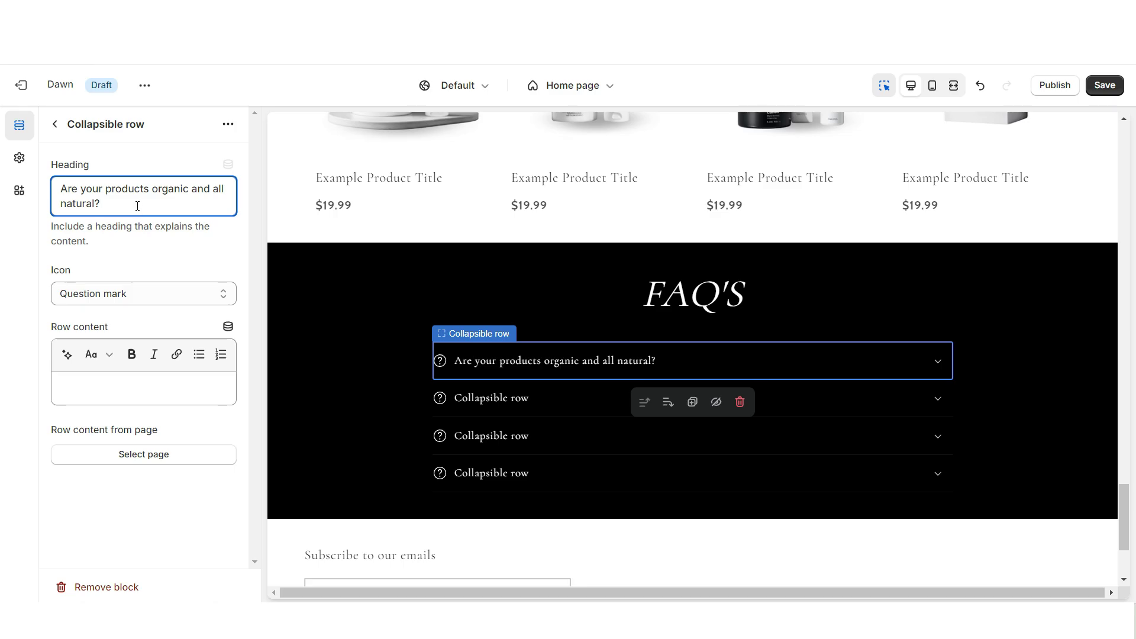
left_click(158, 397)
type("Type your context here, under \"Row Content\".")
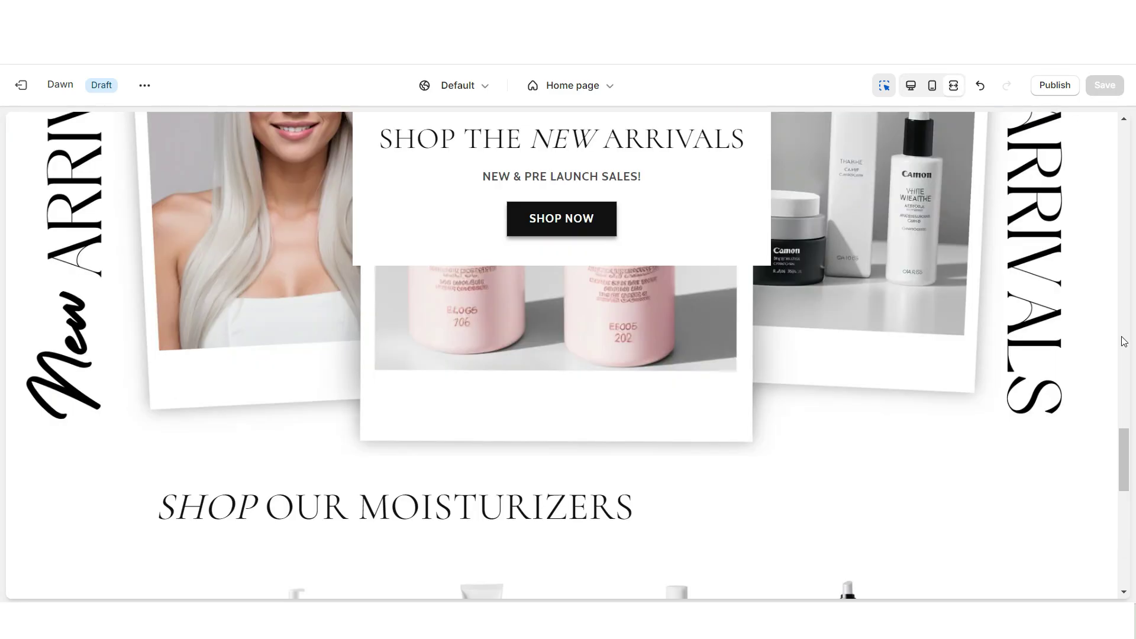
scroll(1123, 341, "down", 9)
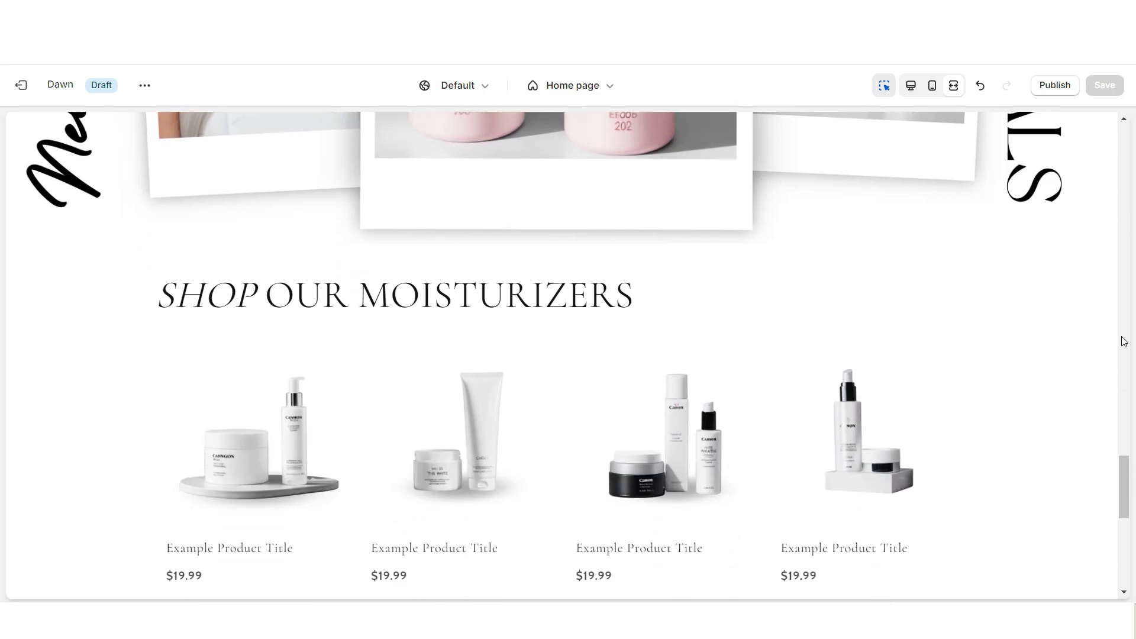
scroll(1123, 341, "down", 1)
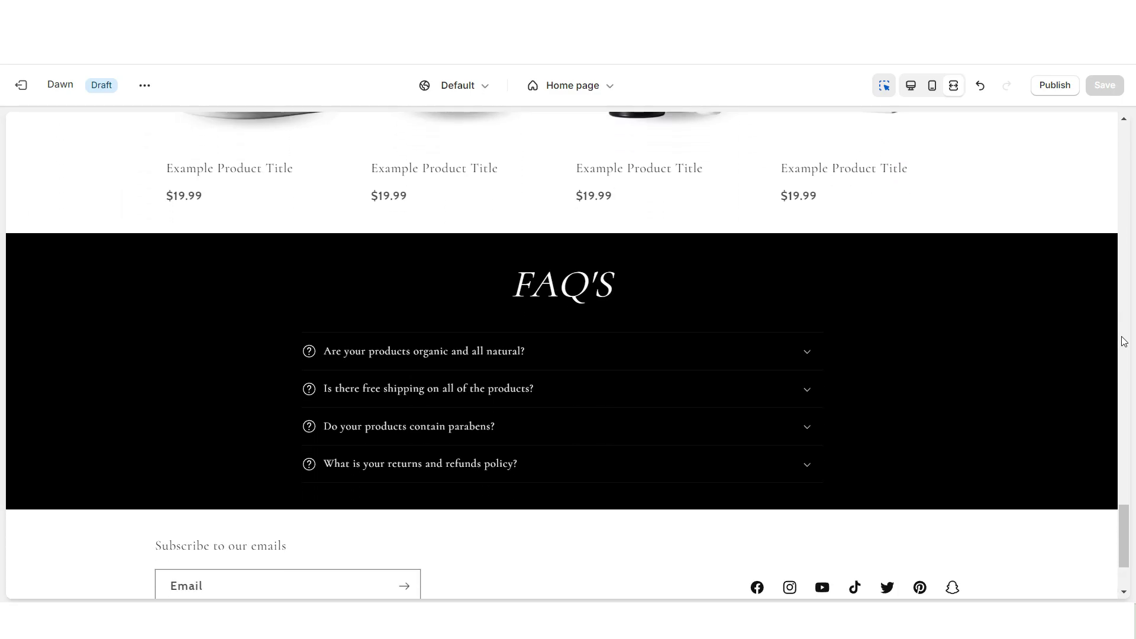
scroll(1123, 341, "up", 2)
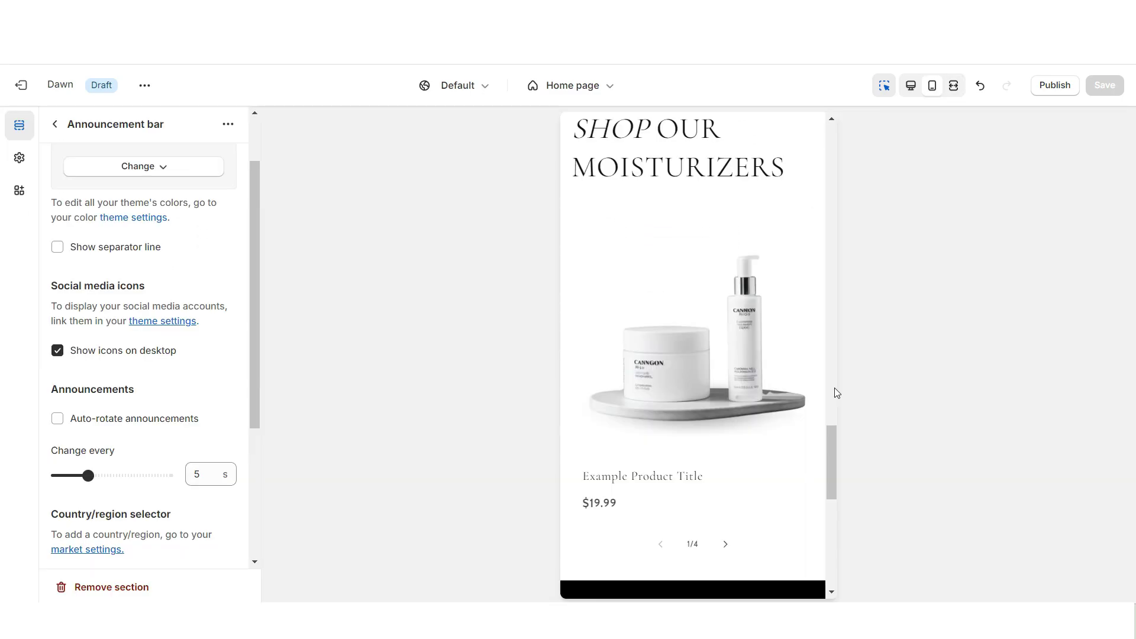
scroll(835, 389, "down", 5)
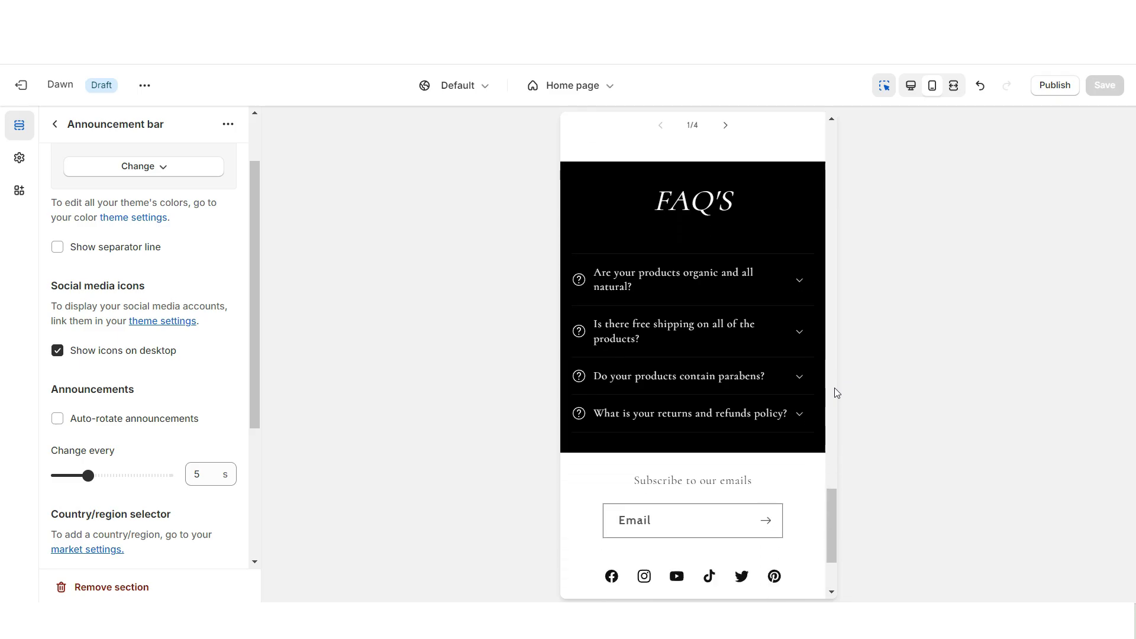
scroll(834, 393, "up", 3)
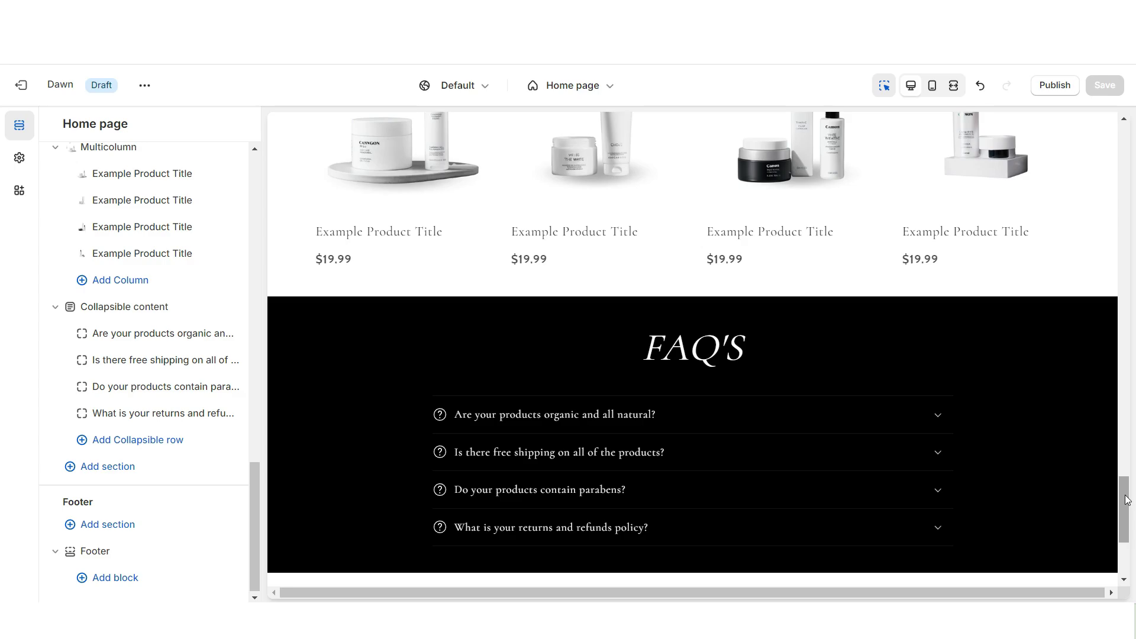
Add a Multicolumn section below the FAQs and clear its default heading and button label
left_click(102, 469)
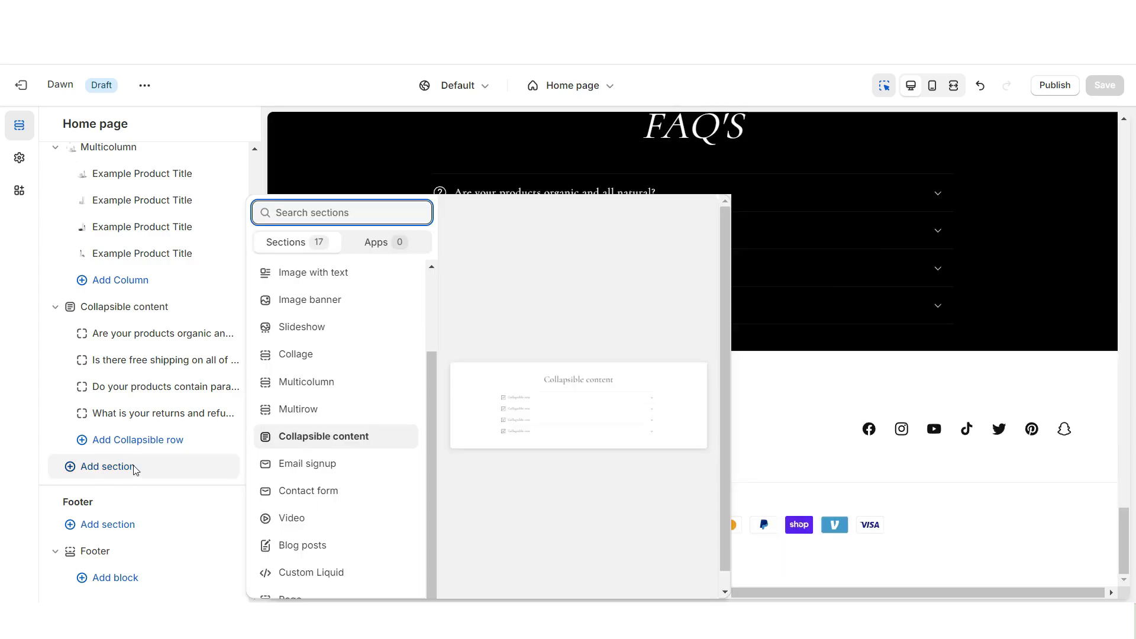
left_click(339, 386)
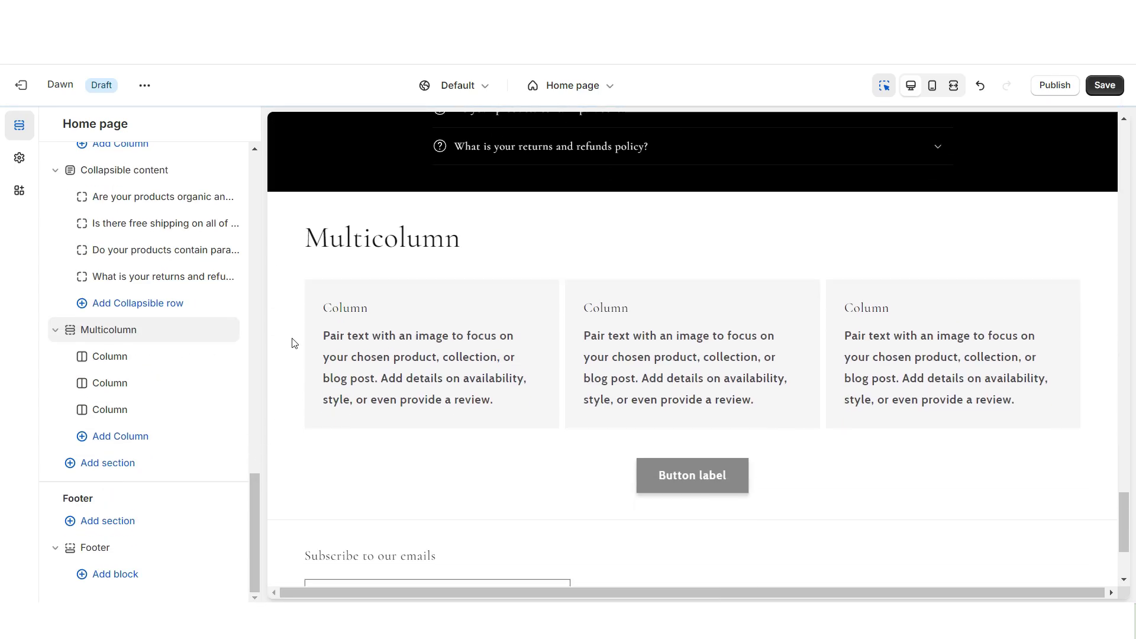
left_click(291, 355)
double_click(83, 225)
right_click(67, 225)
left_click(95, 270)
scroll(119, 296, "down", 5)
triple_click(89, 332)
right_click(89, 333)
left_click(127, 89)
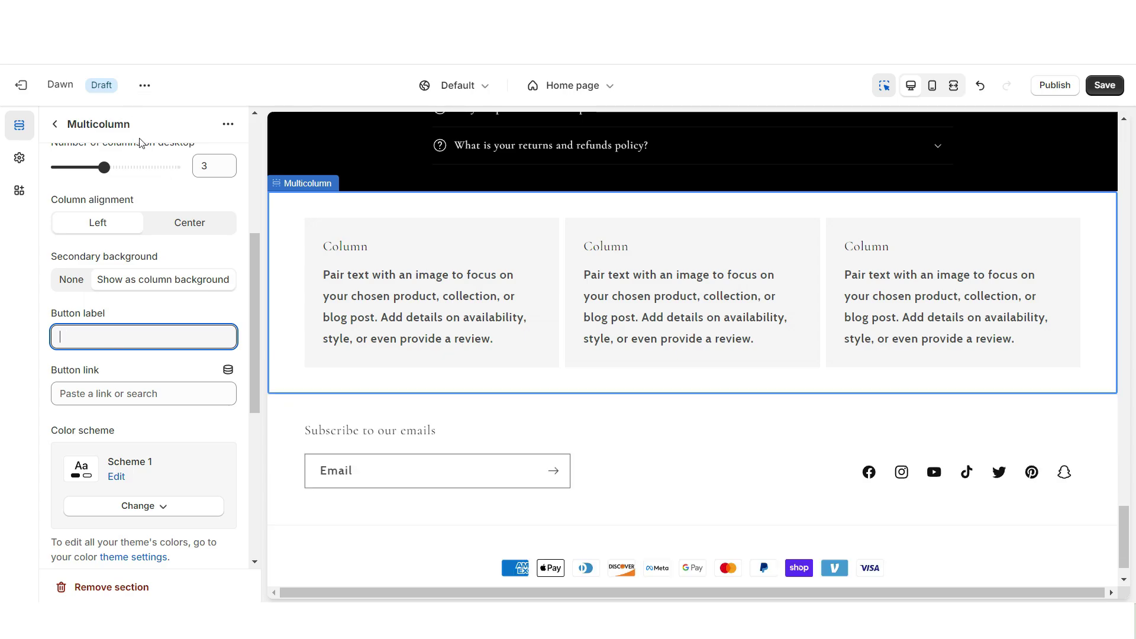
scroll(106, 409, "up", 2)
Set the background to None and give the first column a BLOG POST ✦ heading and MaySkin description
left_click(70, 427)
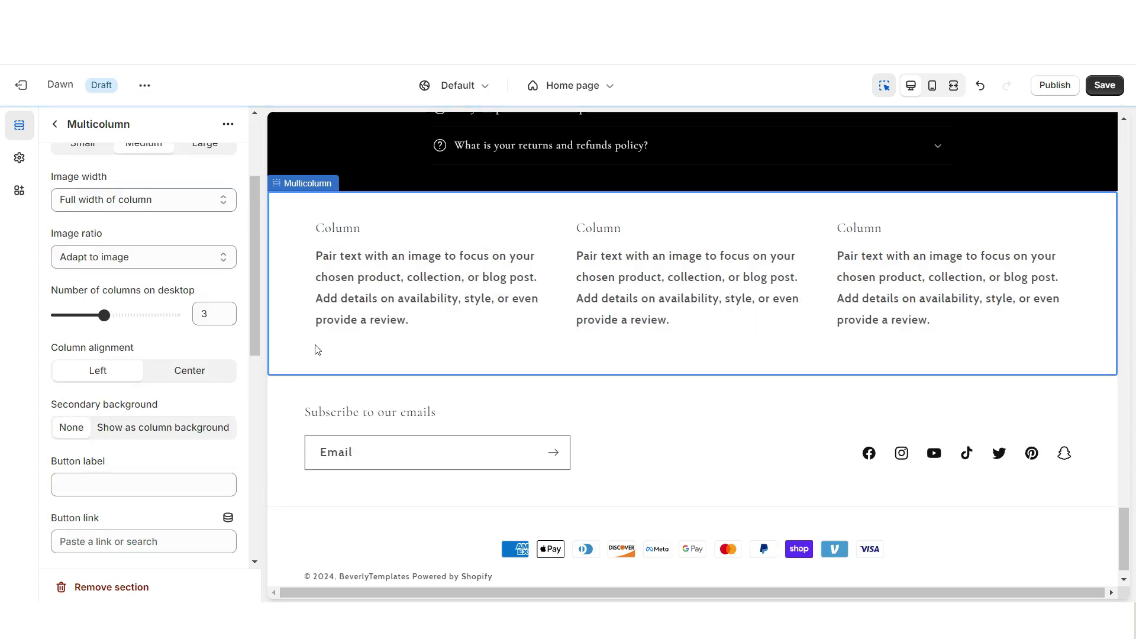
left_click(369, 285)
double_click(79, 337)
right_click(79, 337)
left_click(140, 133)
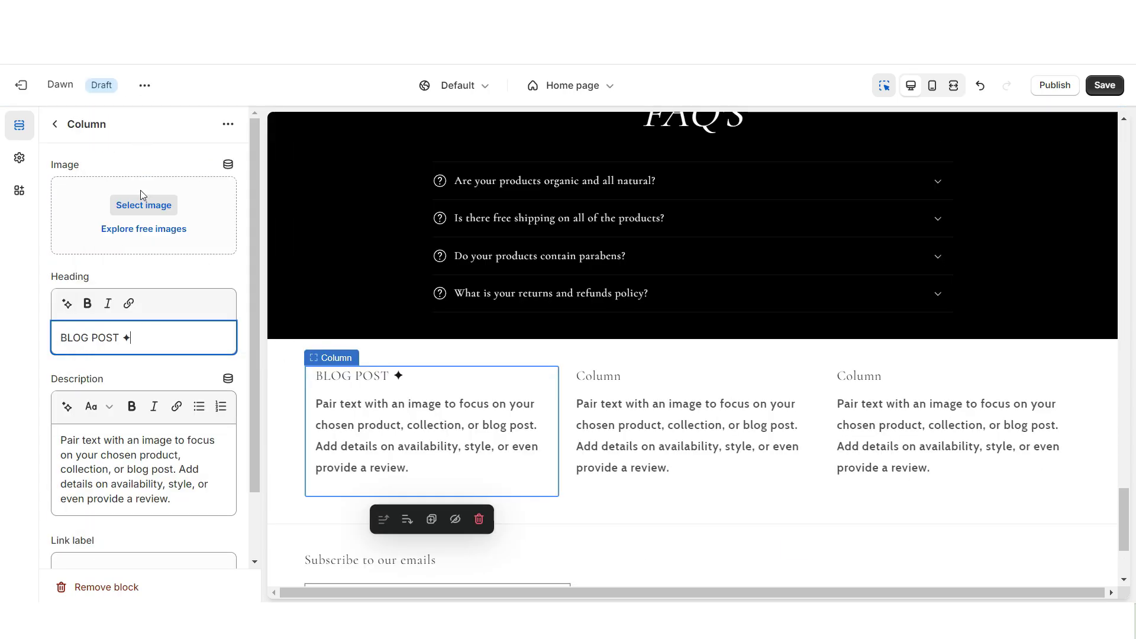
left_click(601, 422)
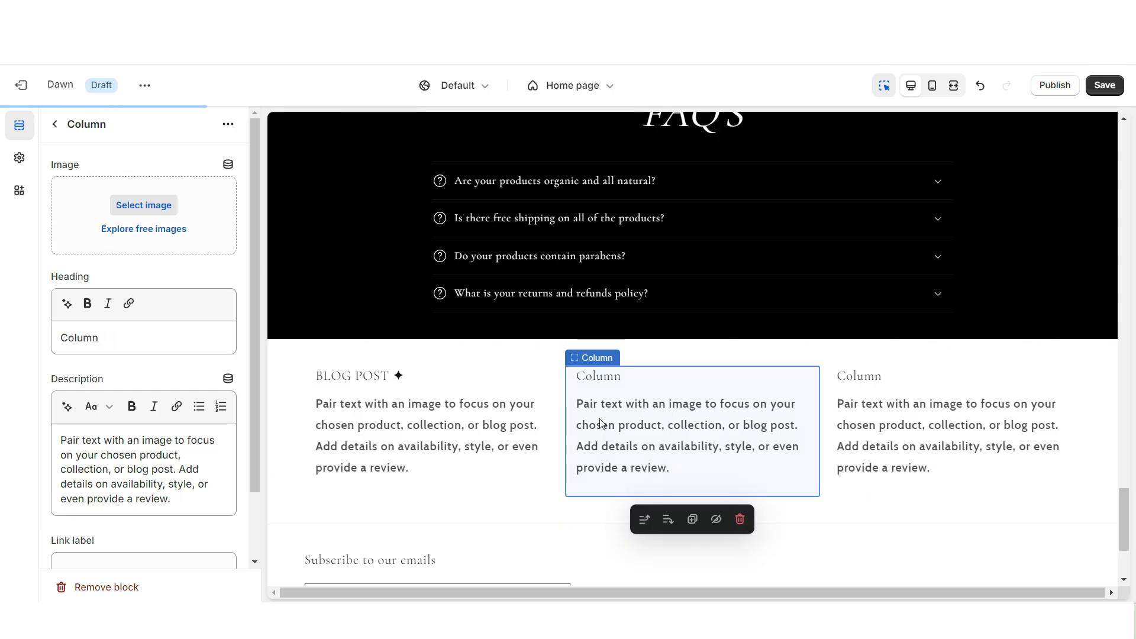
triple_click(111, 447)
right_click(111, 446)
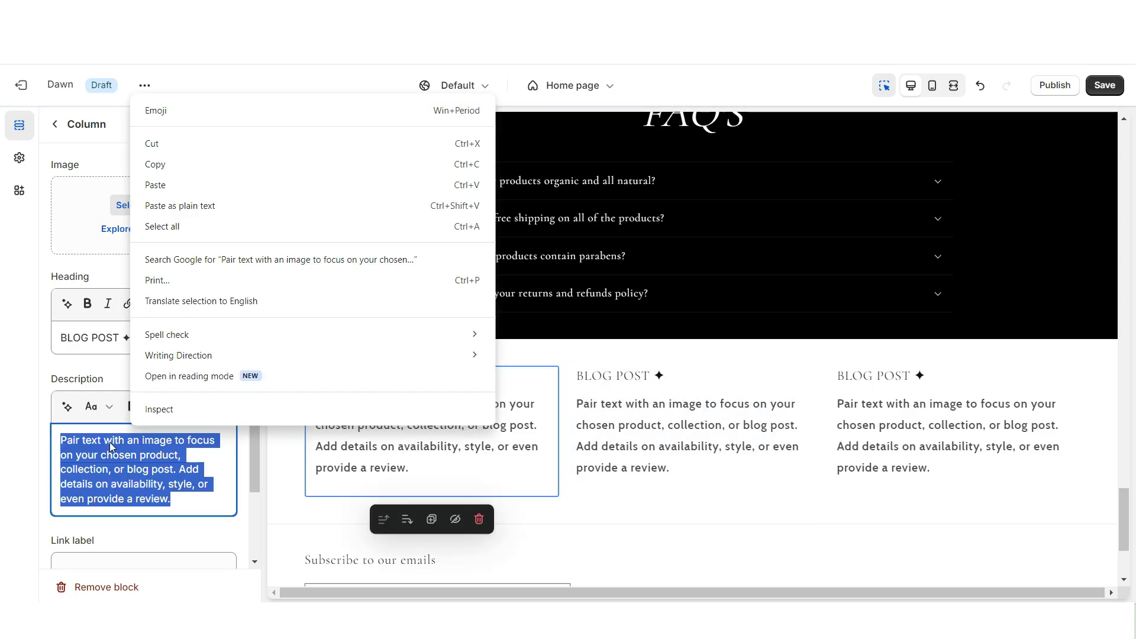
left_click(176, 185)
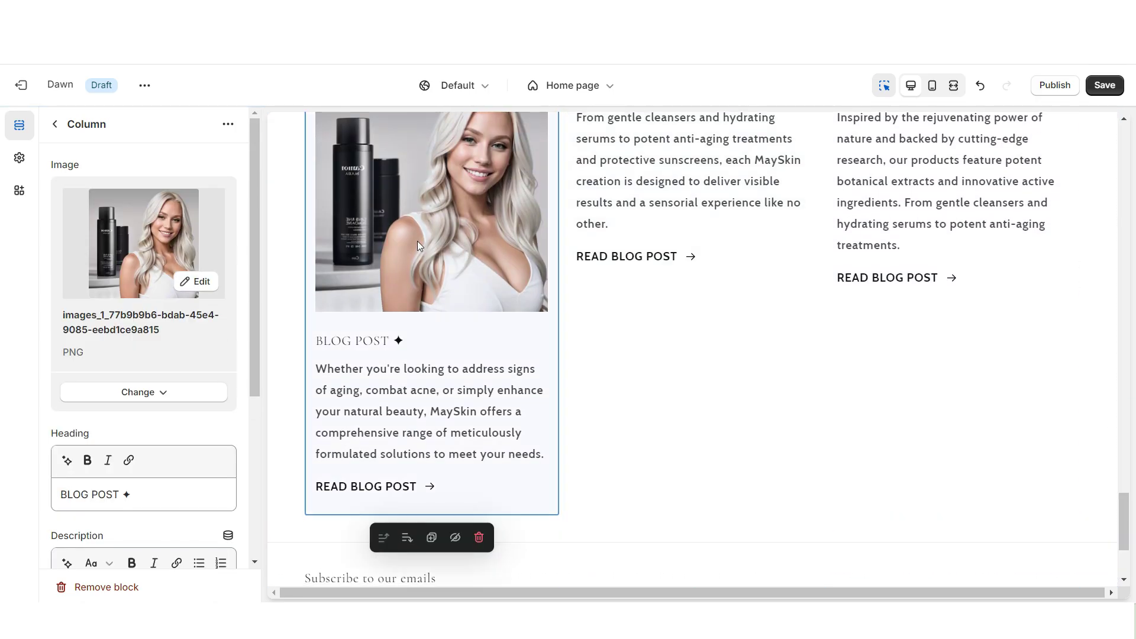
Fill in the second and third columns, enter the VISIT OUR BLOG heading, and preview full width
left_click(666, 315)
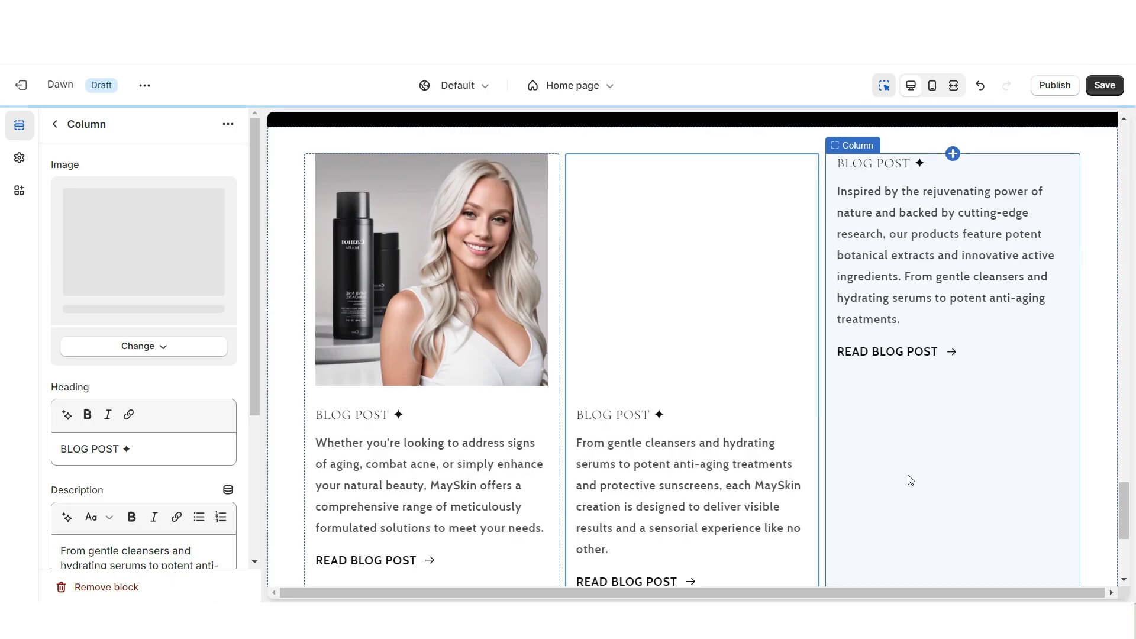
left_click(938, 441)
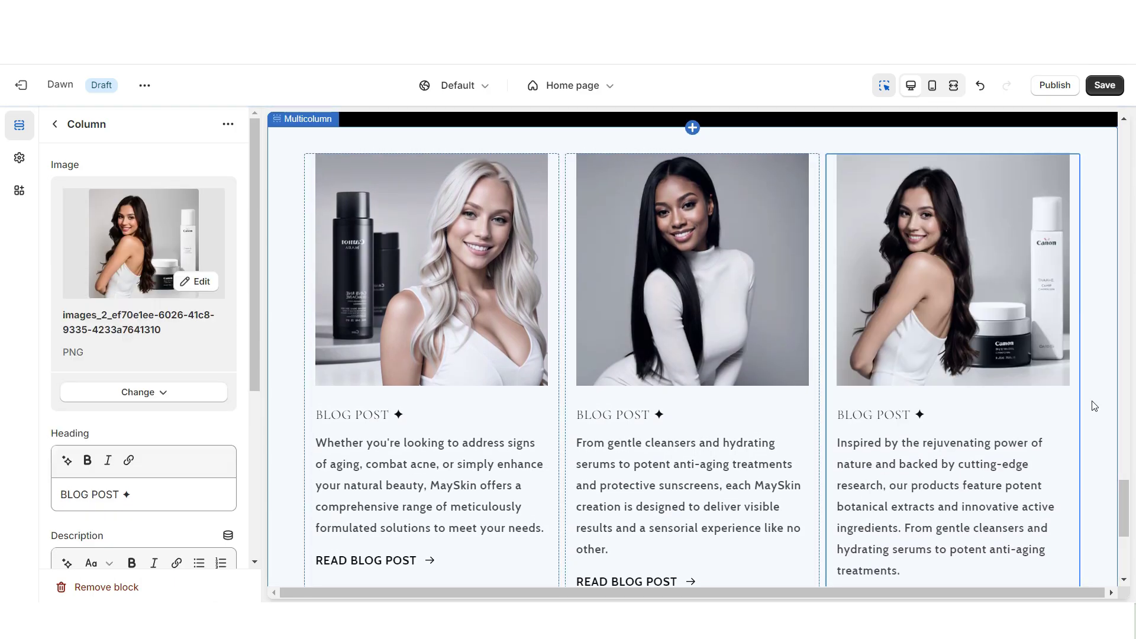
left_click(272, 184)
left_click(217, 212)
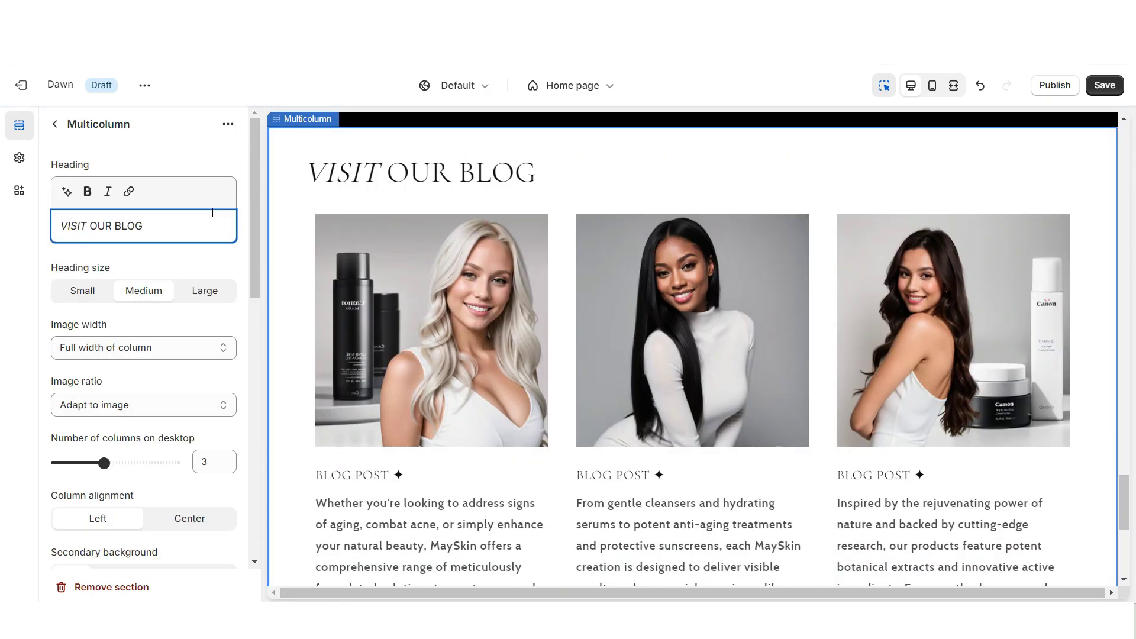
left_click(953, 86)
Add an Image banner below the blog, delete its heading and subheading blocks, and save
scroll(1126, 504, "down", 3)
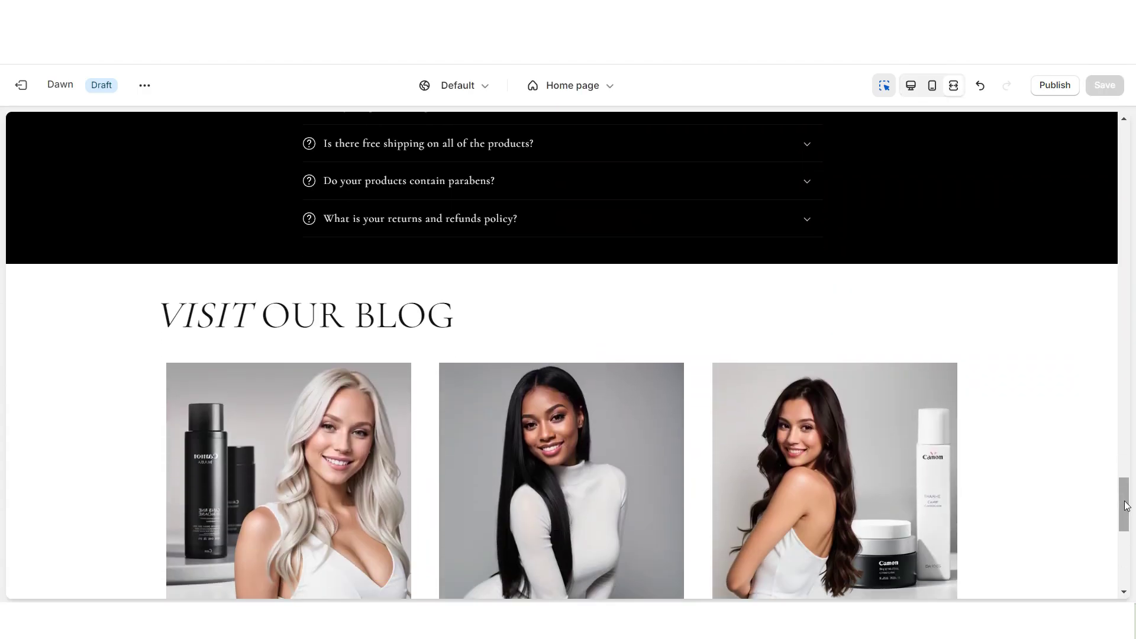
scroll(1126, 505, "down", 6)
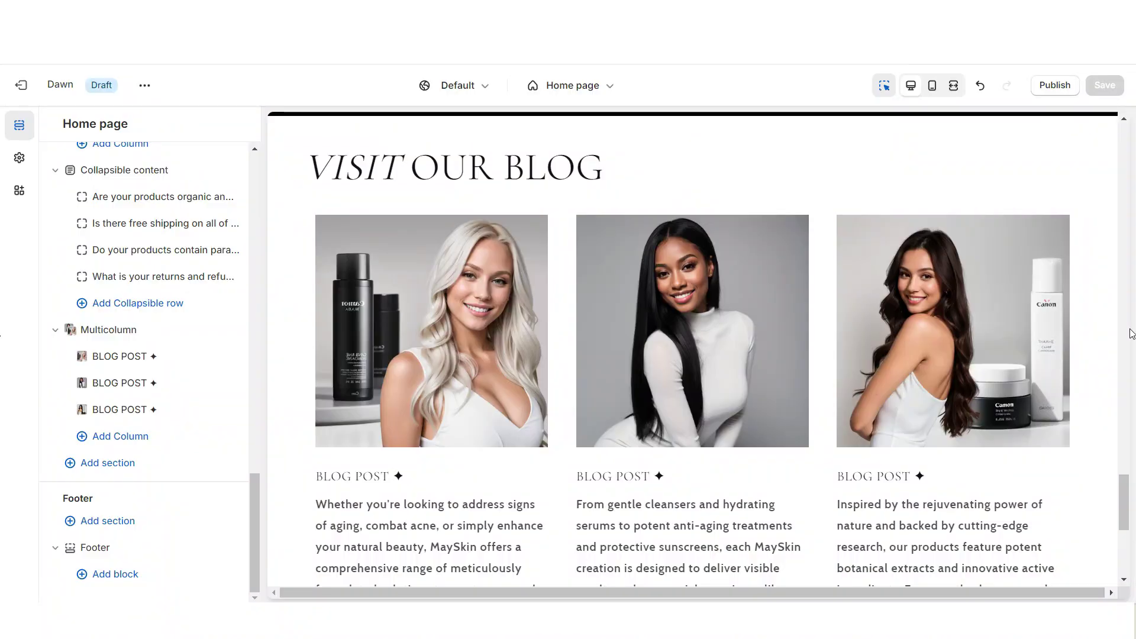
left_click(108, 463)
scroll(343, 440, "up", 3)
left_click(313, 412)
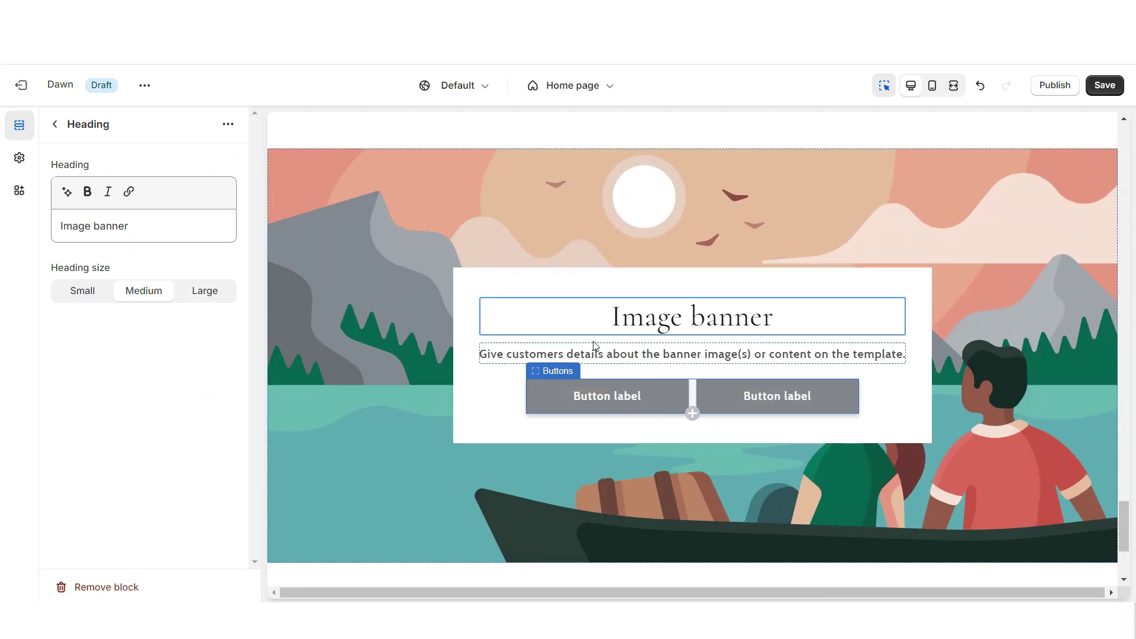
key("Delete")
left_click(630, 313)
left_click(83, 587)
key("ctrl+s")
Add a Rich text section below the banner and delete its heading and subheading blocks
left_click(108, 462)
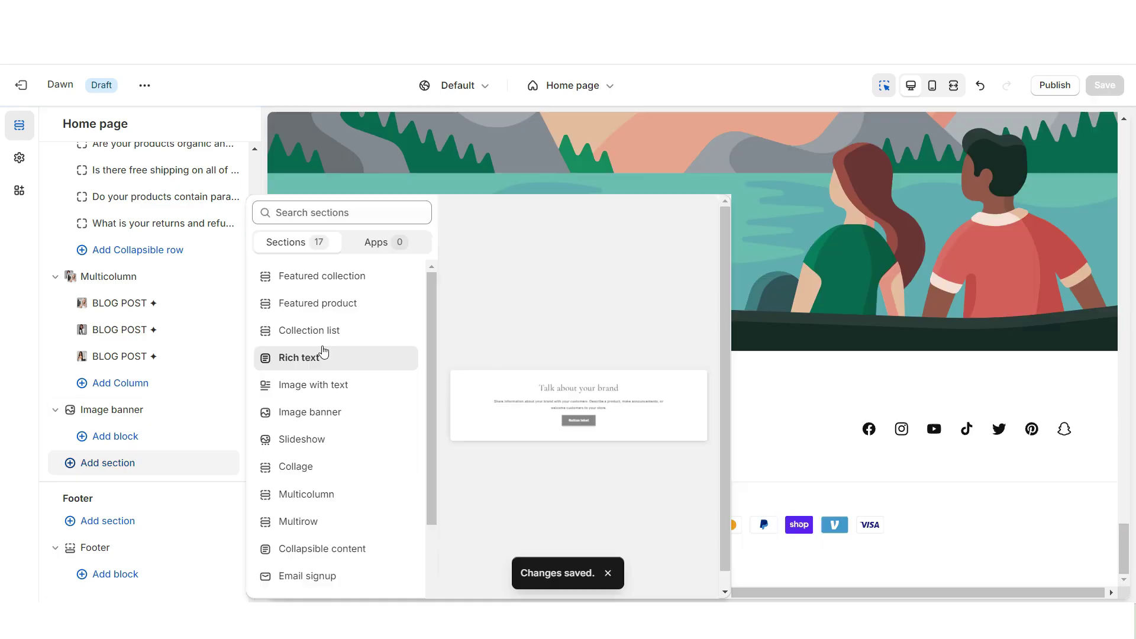
left_click(323, 355)
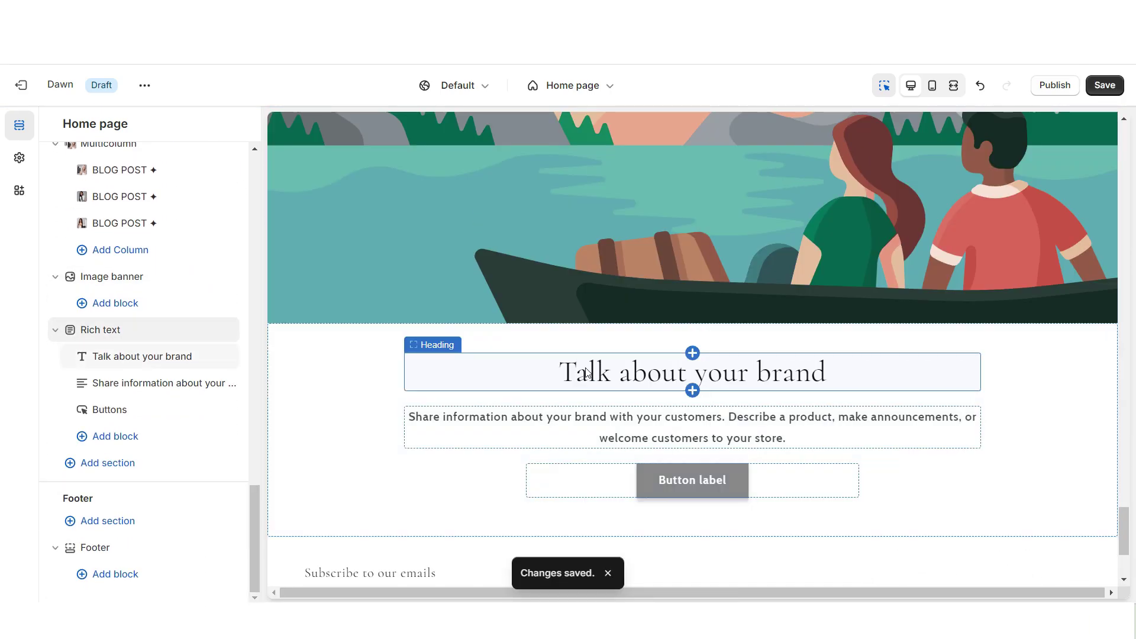
key("Delete")
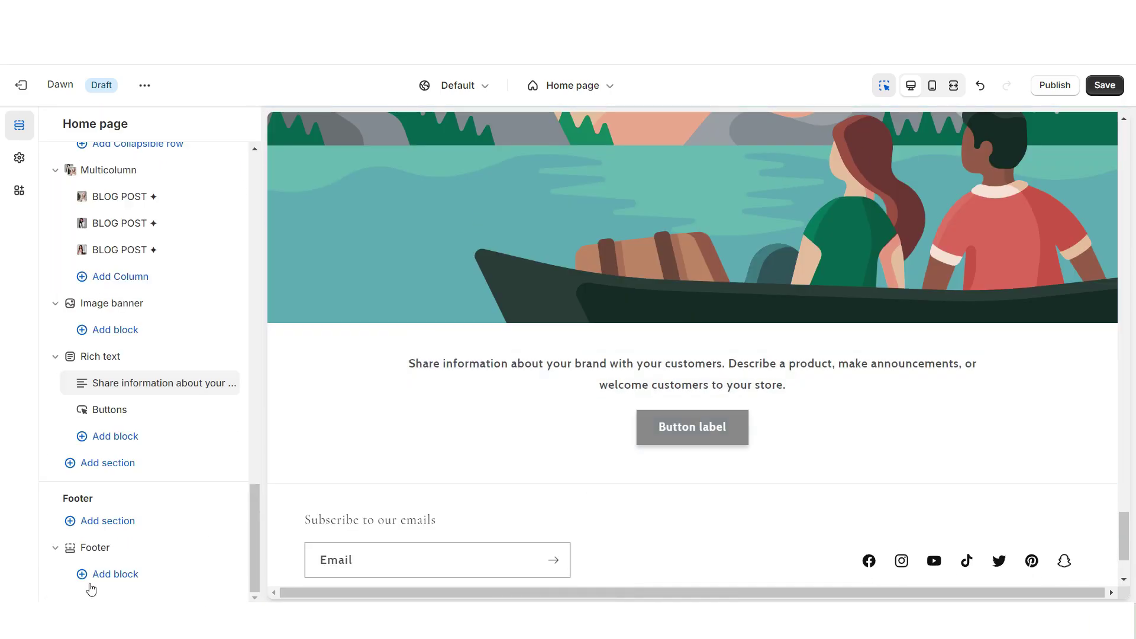
key("Delete")
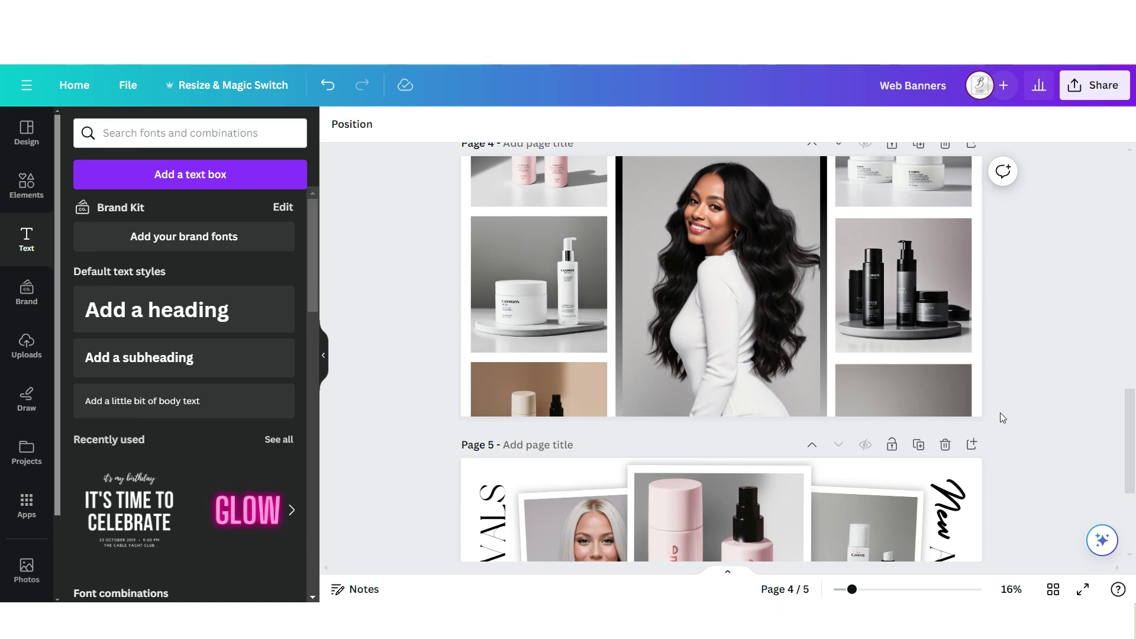
Add a sixth page and place a white square on it
scroll(999, 457, "down", 5)
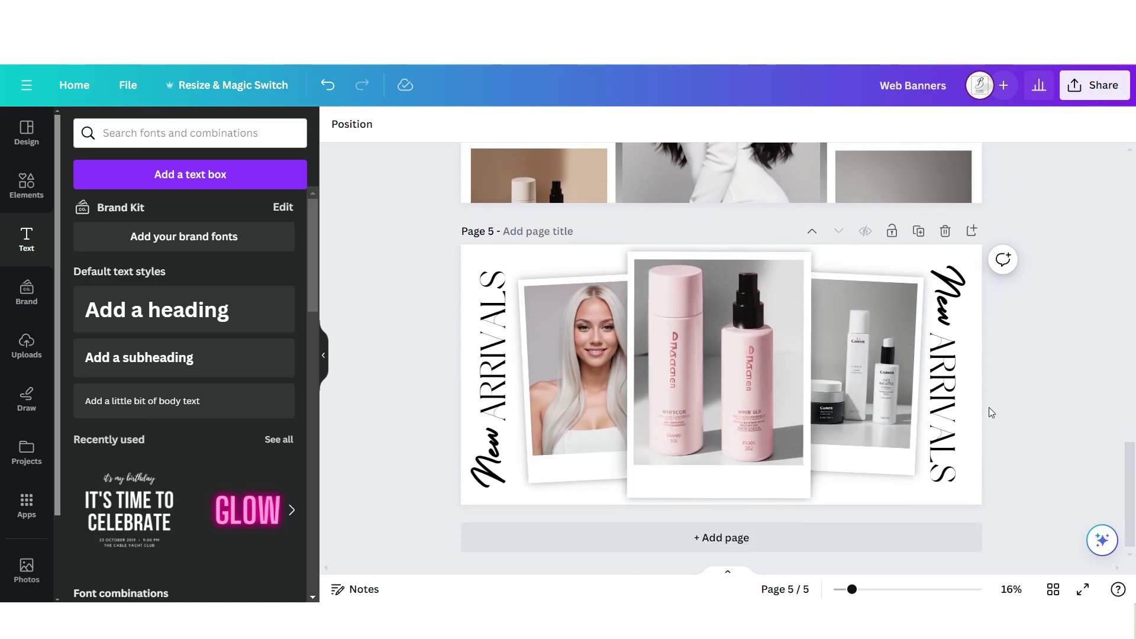
left_click(971, 223)
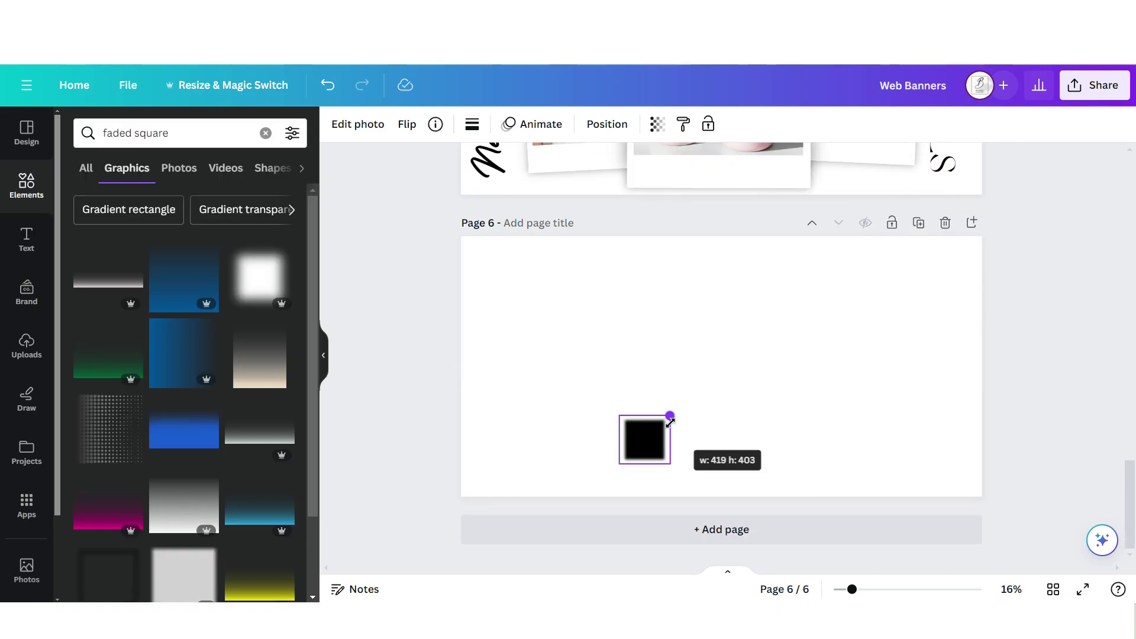
left_click_drag(671, 416, 822, 329)
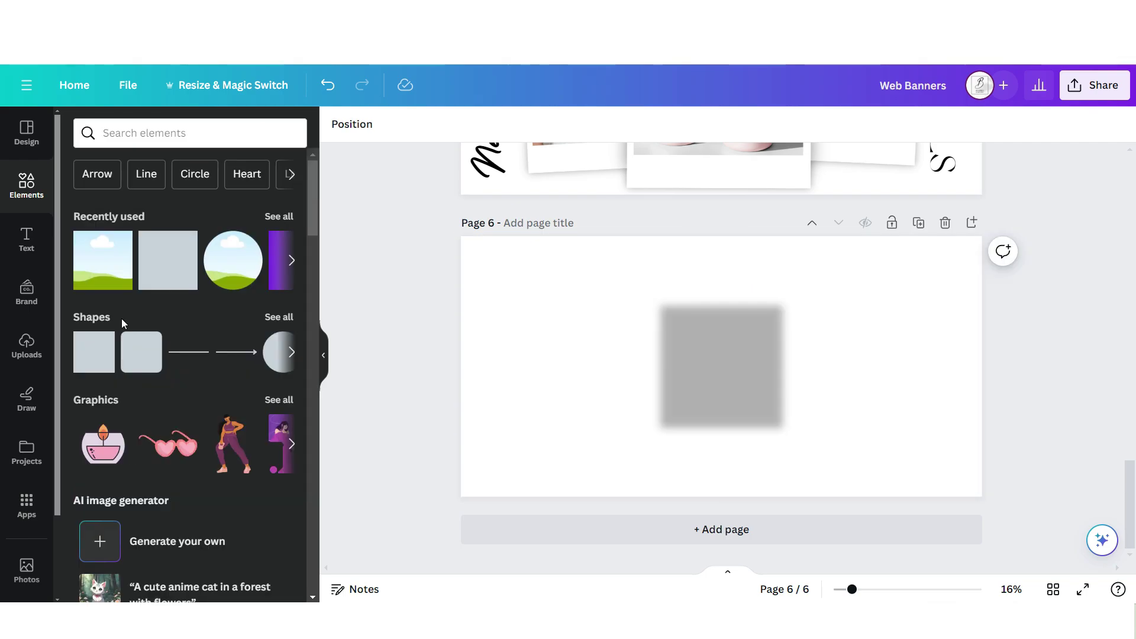
left_click(97, 368)
left_click(405, 123)
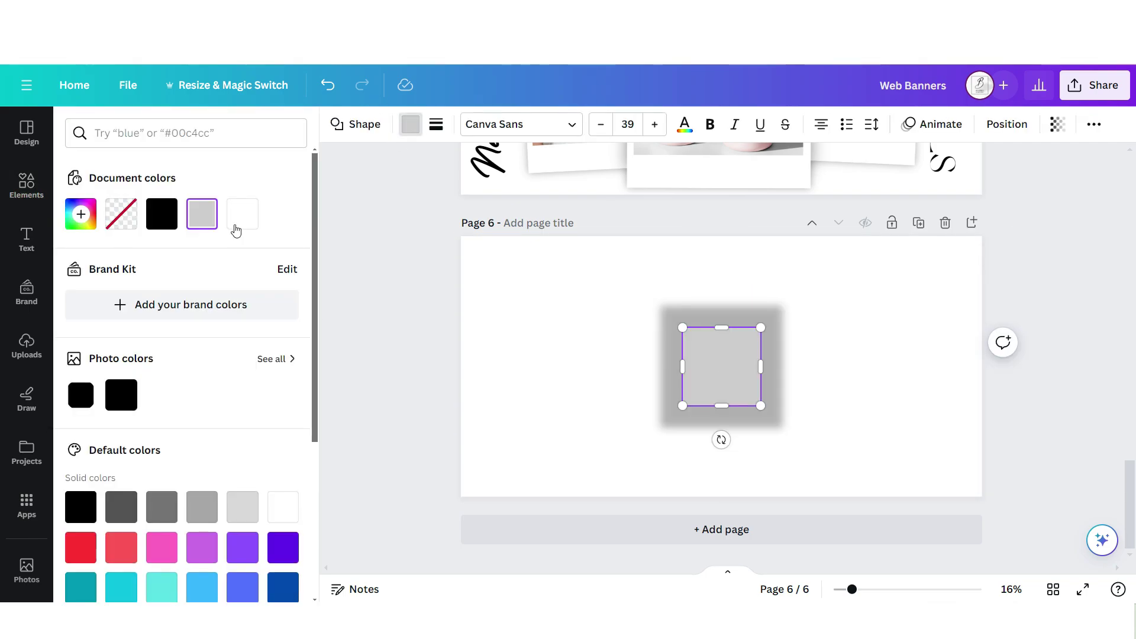
left_click(241, 213)
left_click(832, 456)
Centre a landscape photo frame on the square and duplicate it into five frames in a row
scroll(243, 323, "down", 5)
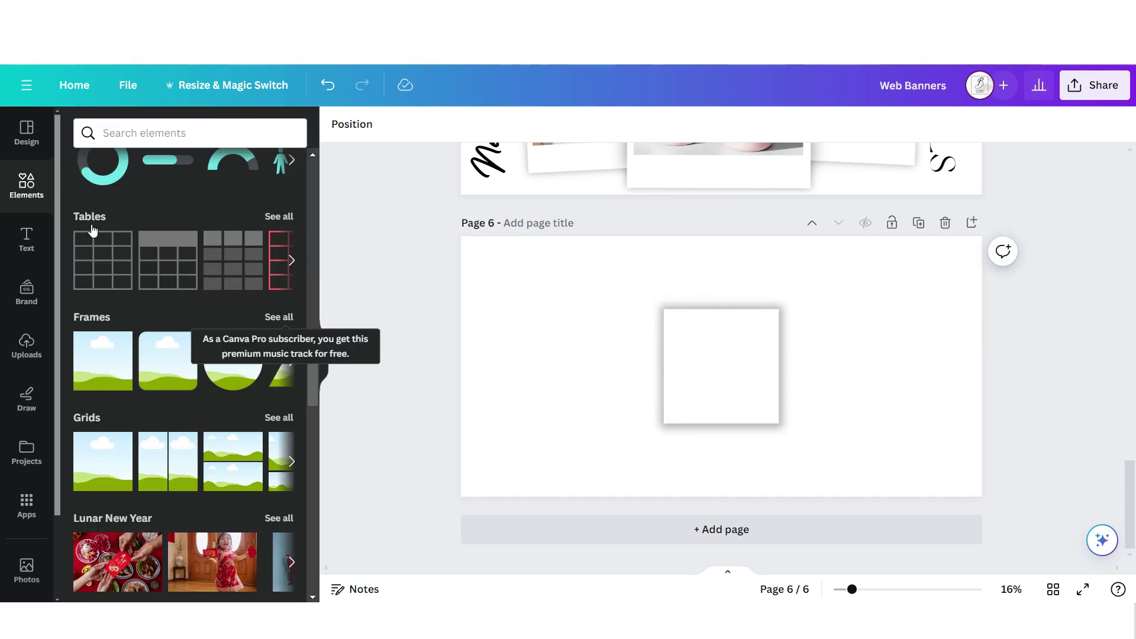
left_click(99, 371)
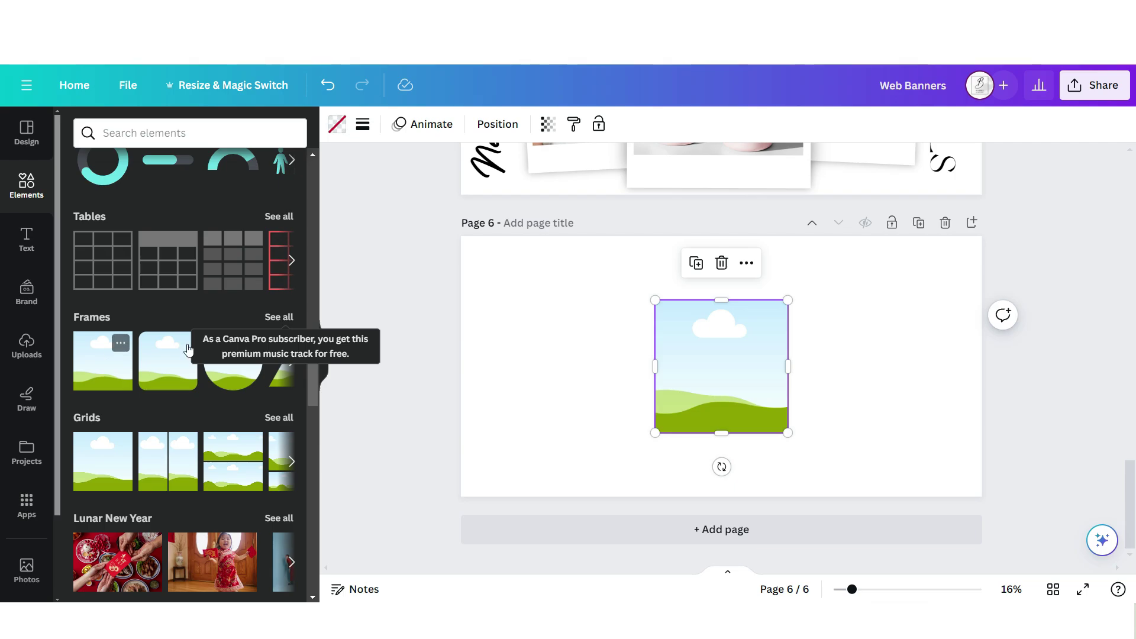
left_click_drag(705, 375, 722, 368)
scroll(705, 318, "up", 1)
left_click(705, 317)
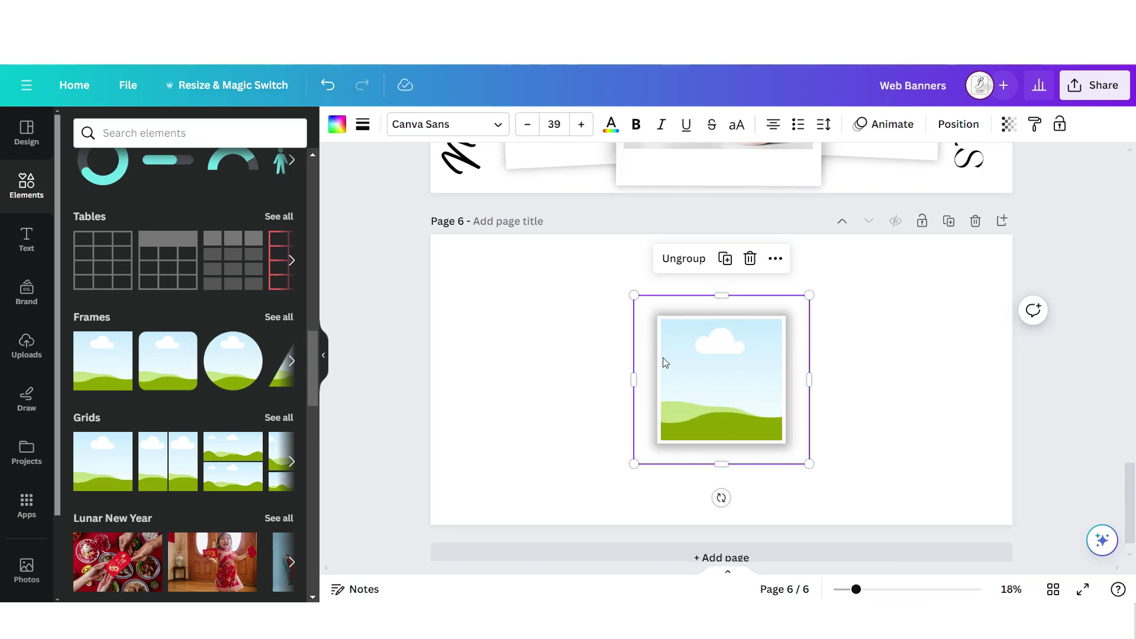
key("ctrl+d")
left_click_drag(688, 365, 931, 402)
key("ctrl+d")
left_click_drag(698, 384, 451, 414)
Drop an uploaded product photo into the middle frame and fade the Instagram logo to 70 transparency
left_click(27, 346)
left_click(615, 504)
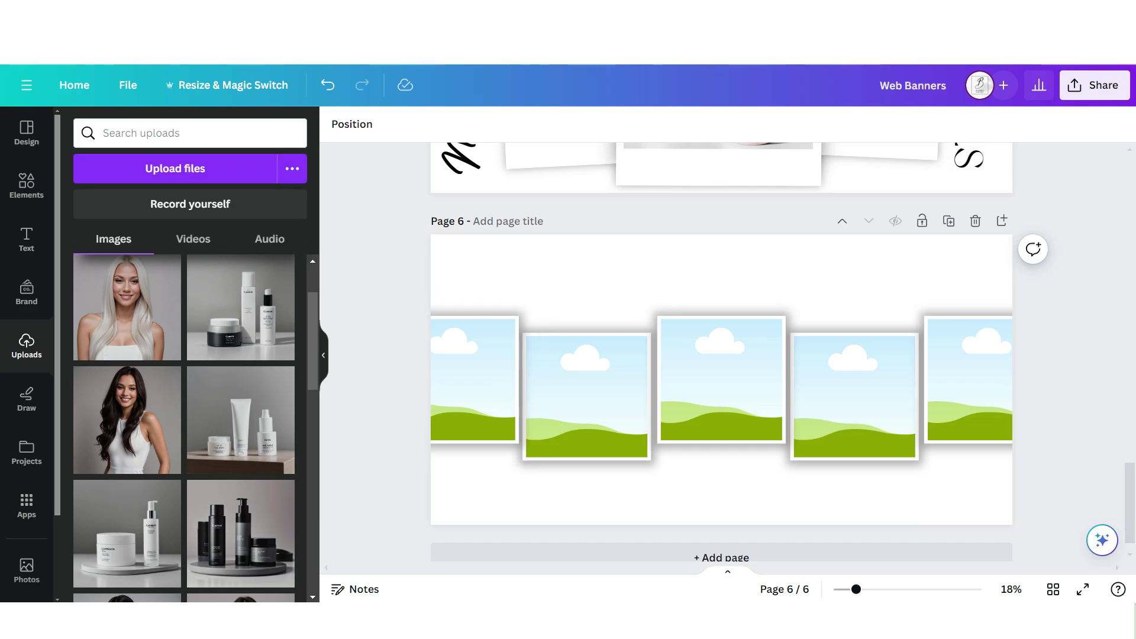
left_click_drag(240, 307, 722, 385)
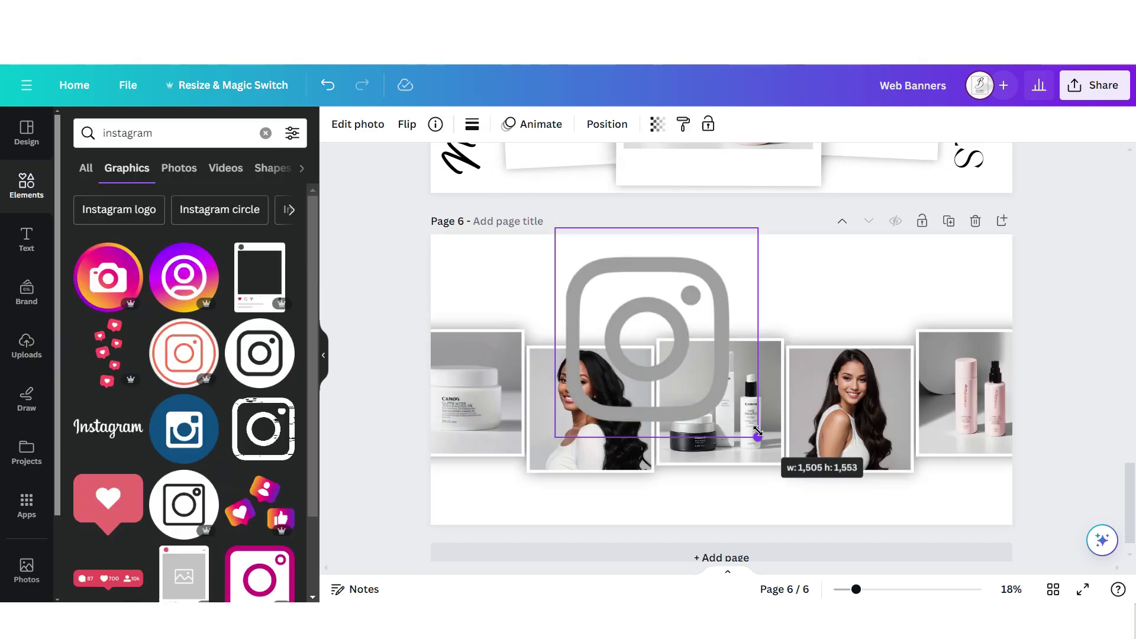
left_click_drag(756, 434, 637, 313)
left_click(658, 123)
left_click_drag(657, 184, 551, 184)
left_click(26, 240)
left_click(123, 400)
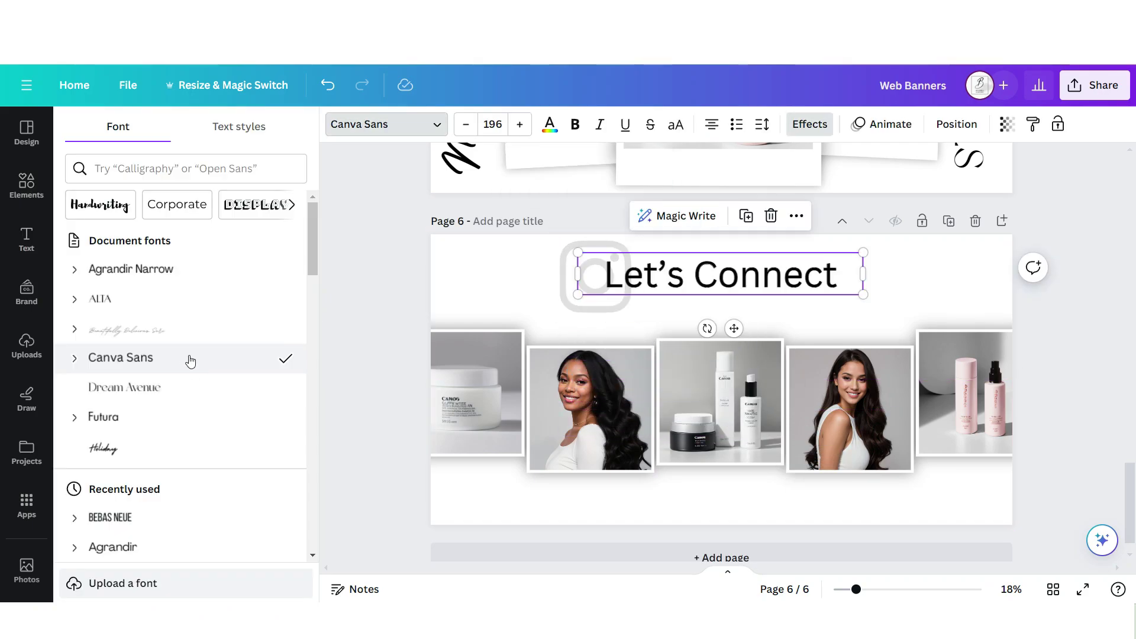
left_click(169, 330)
key("Escape")
left_click(165, 414)
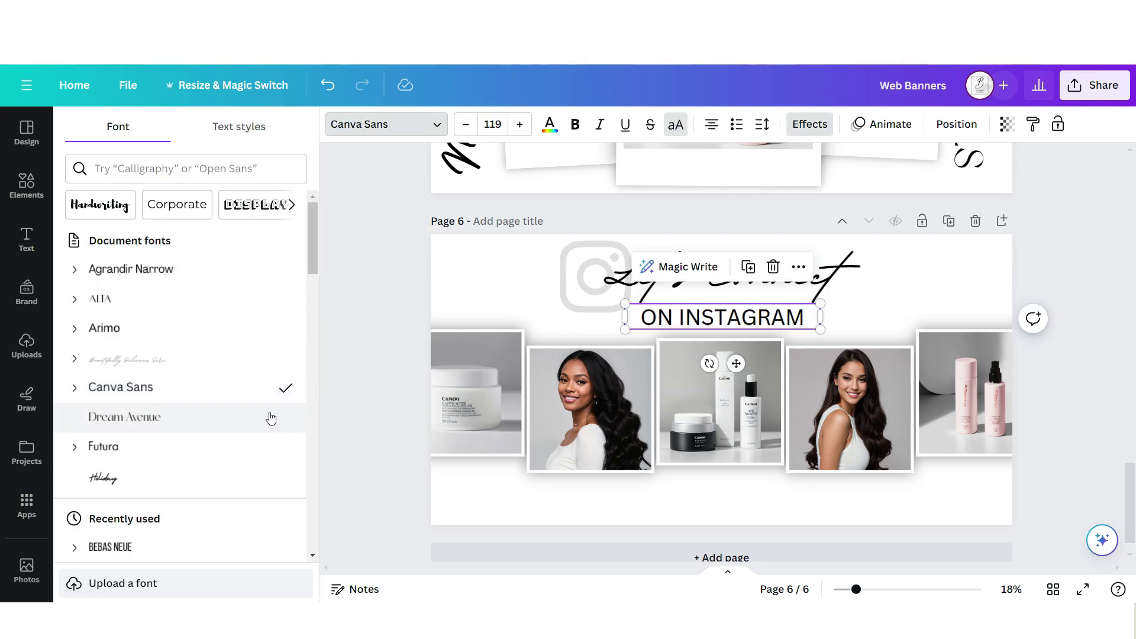
left_click(270, 418)
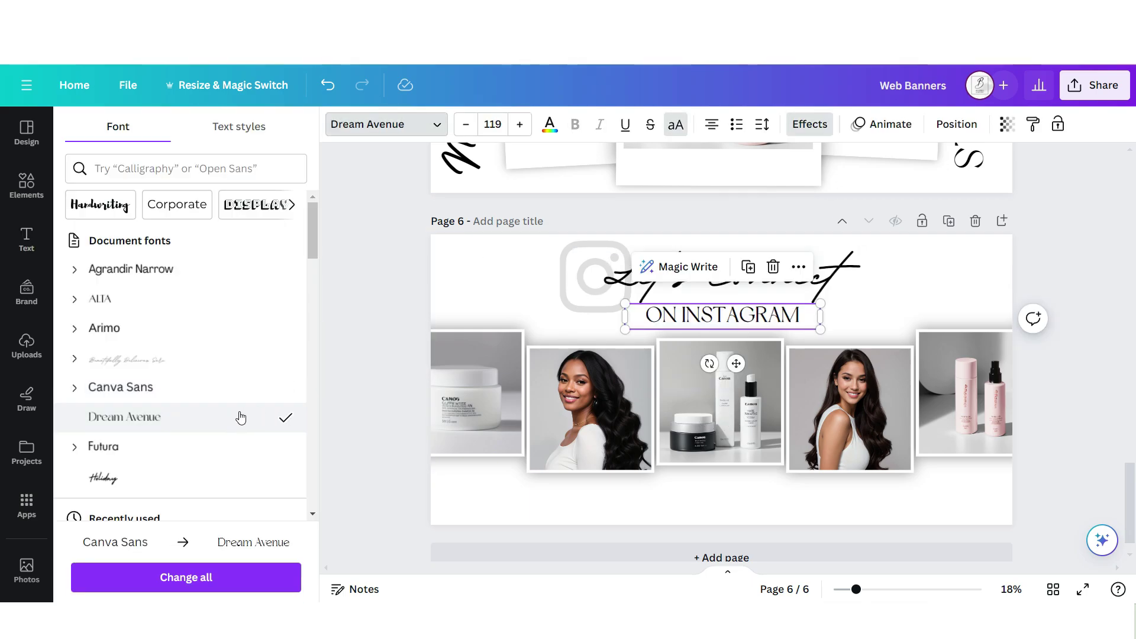
key("ctrl+d")
left_click_drag(743, 305, 723, 481)
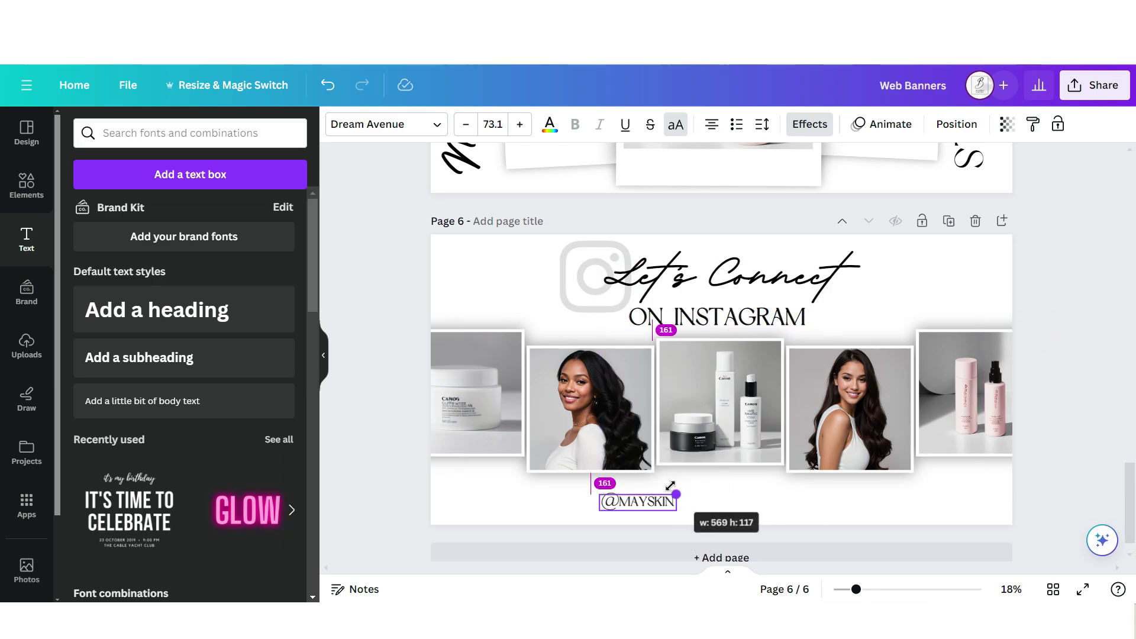
left_click_drag(680, 485, 816, 467)
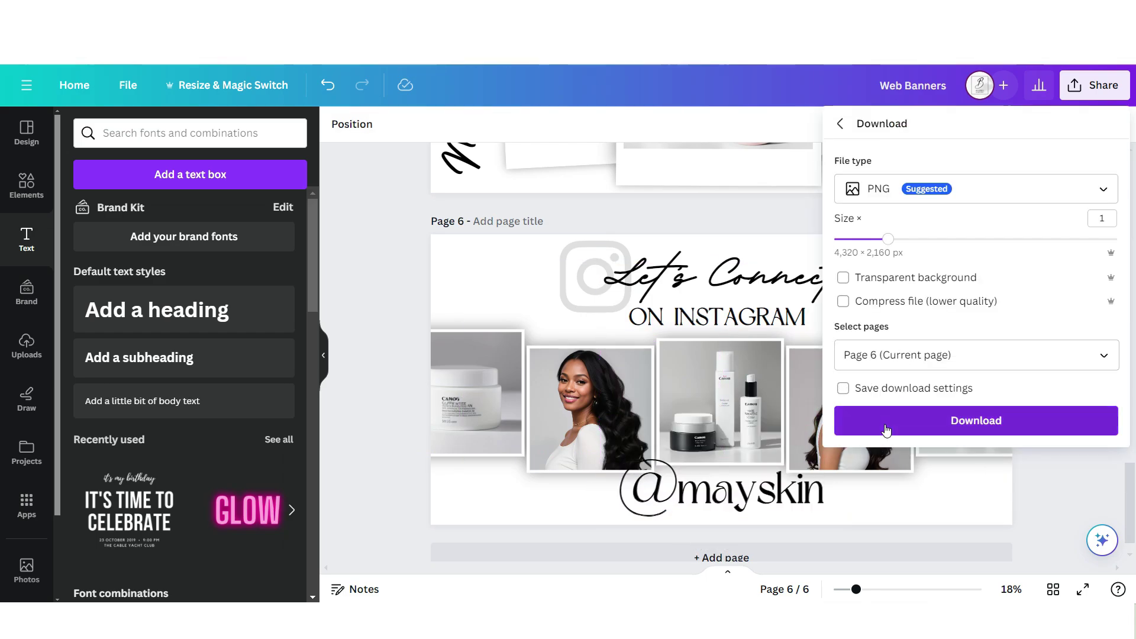
left_click(976, 419)
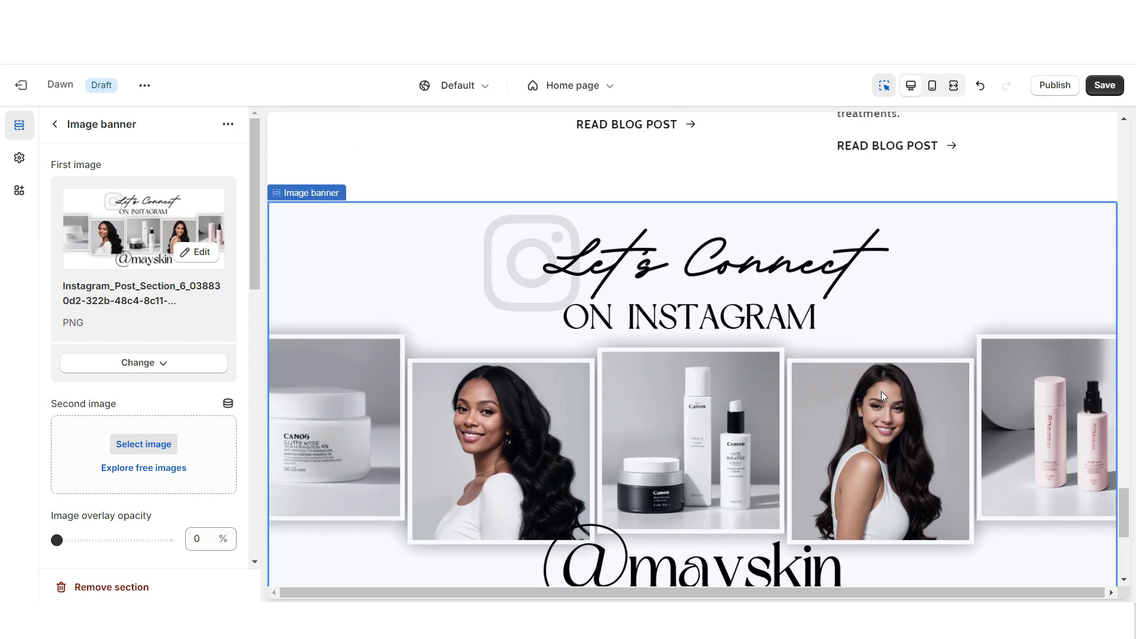
Set the Instagram Image banner's Banner height to Adapt to first image
scroll(144, 355, "down", 4)
left_click(155, 375)
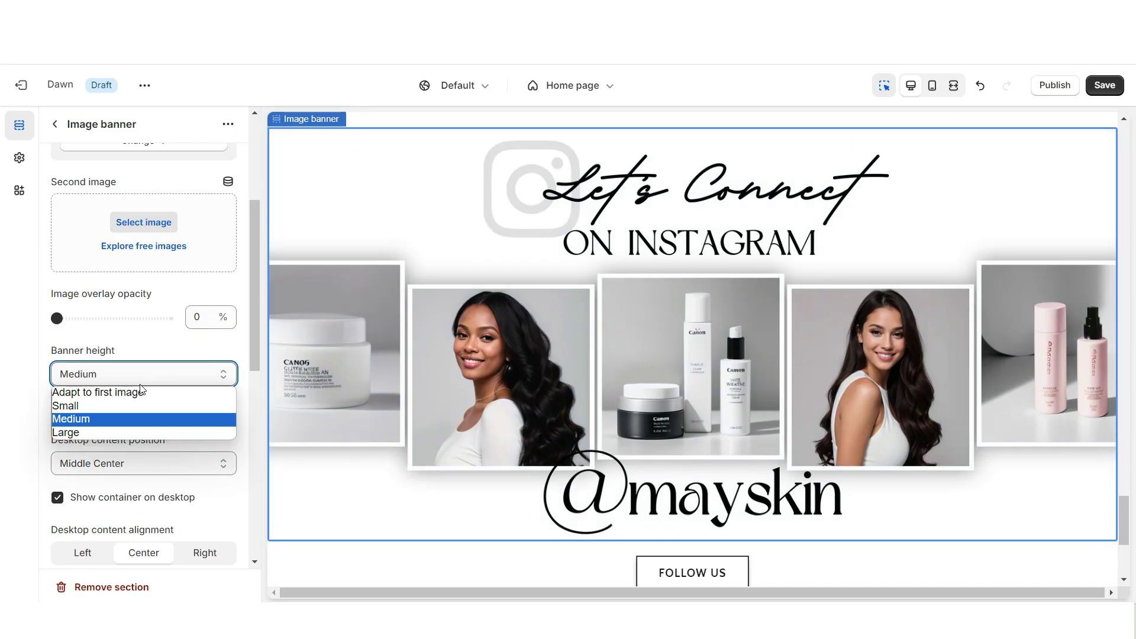
left_click(139, 395)
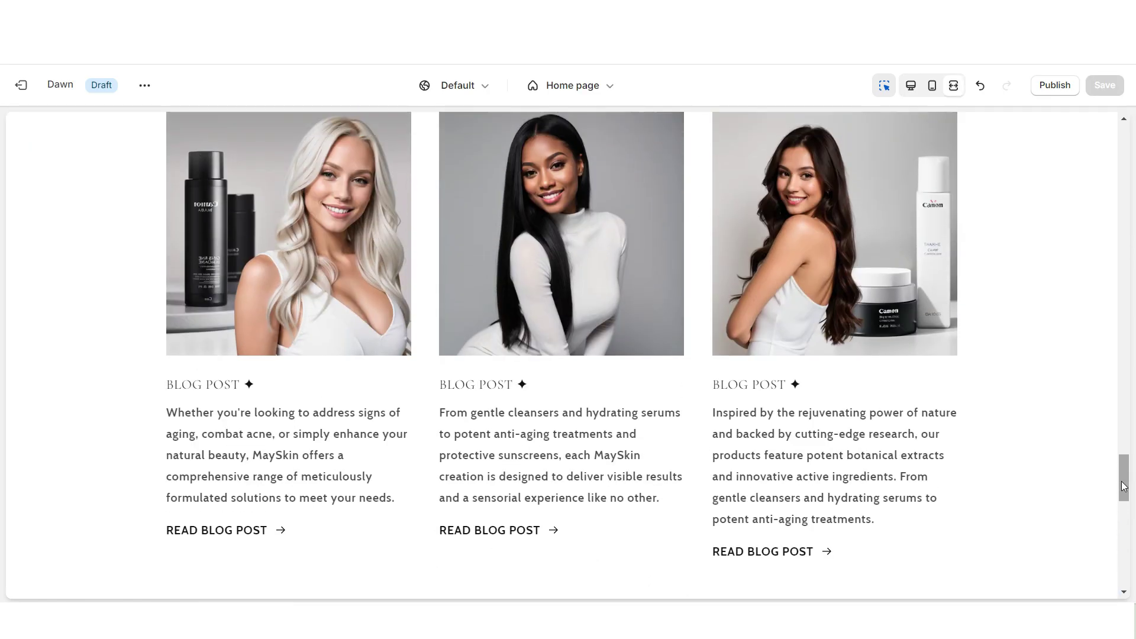
scroll(1122, 486, "down", 8)
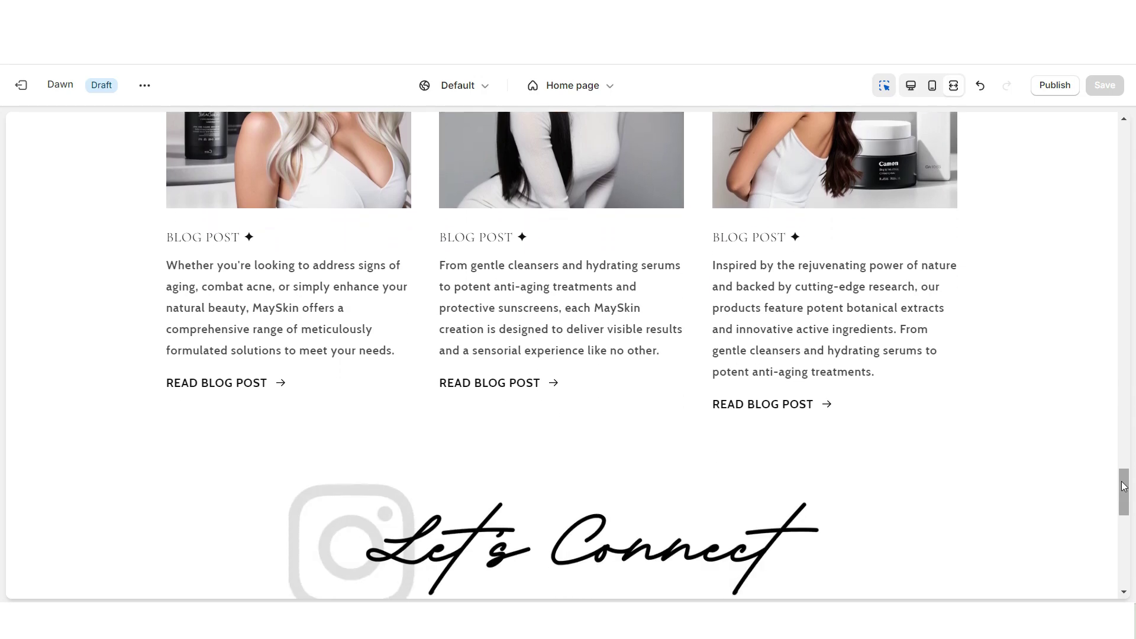